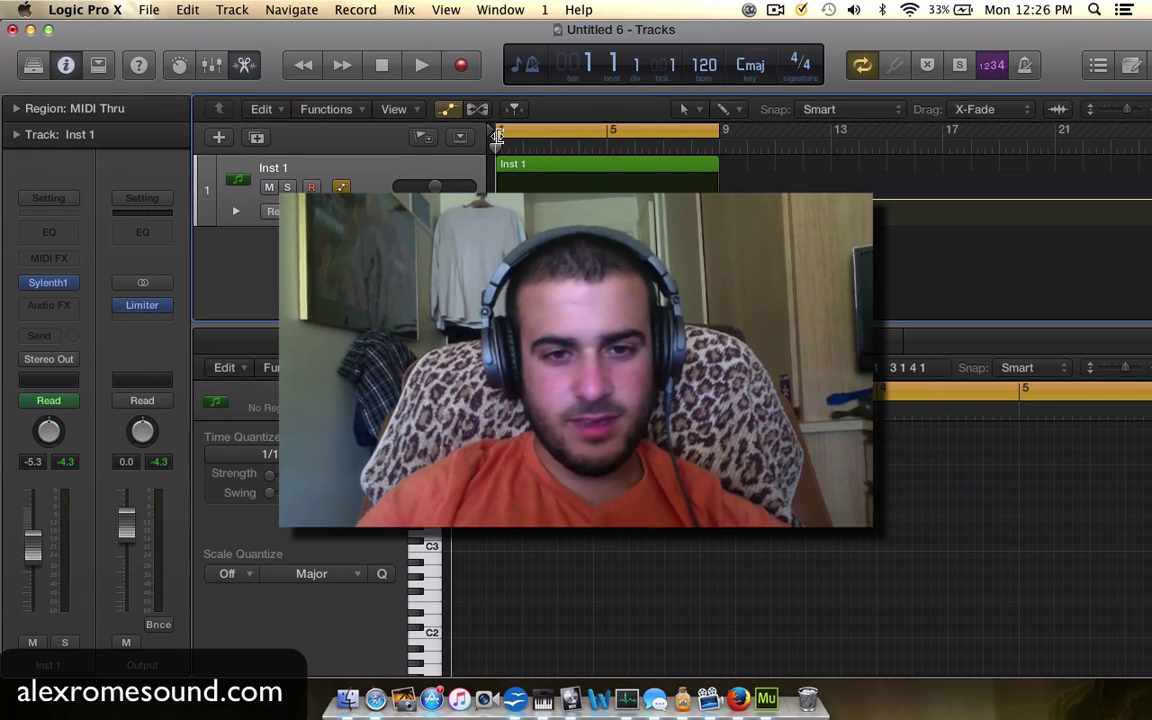
Move the playhead to bar 9 and select the Inst 1 region for editing in the Piano Roll
left_click_drag(495, 148, 721, 159)
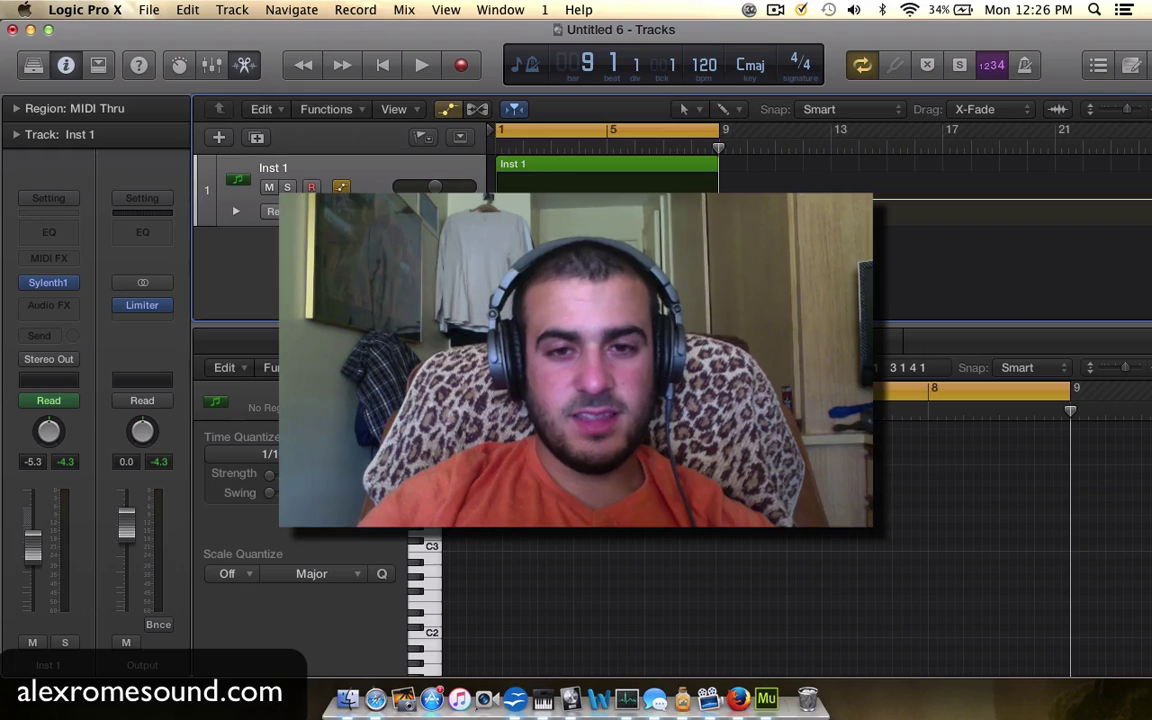
left_click(386, 184)
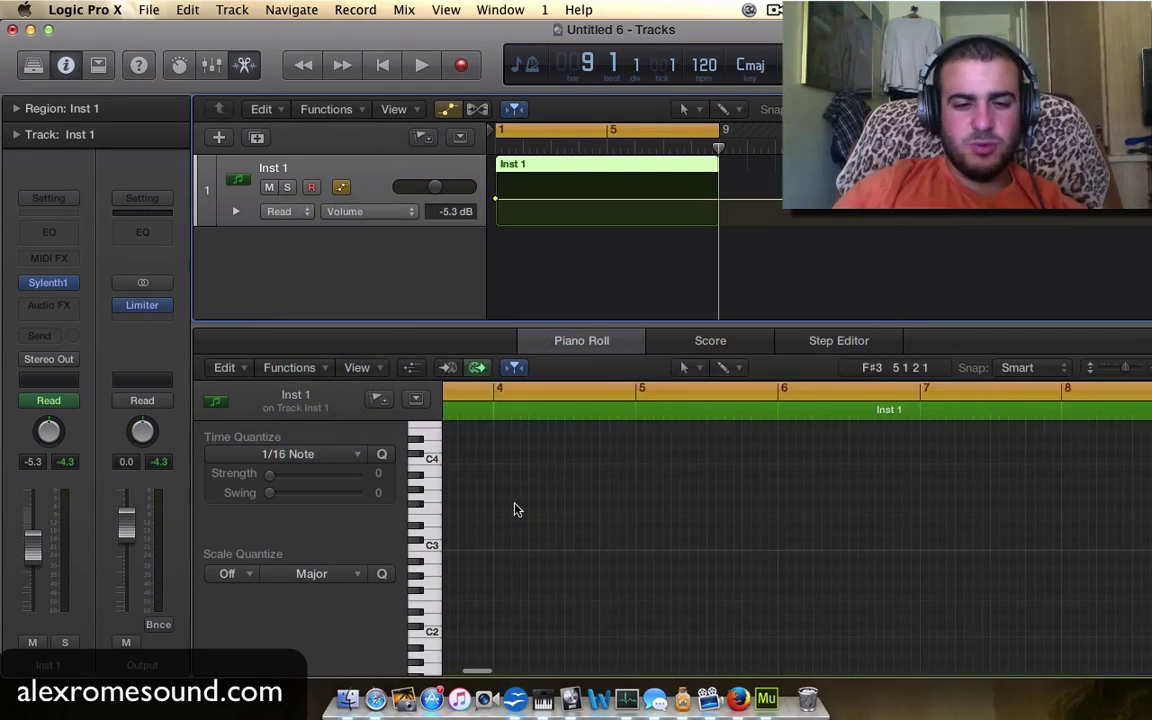
scroll(517, 509, "down", 5)
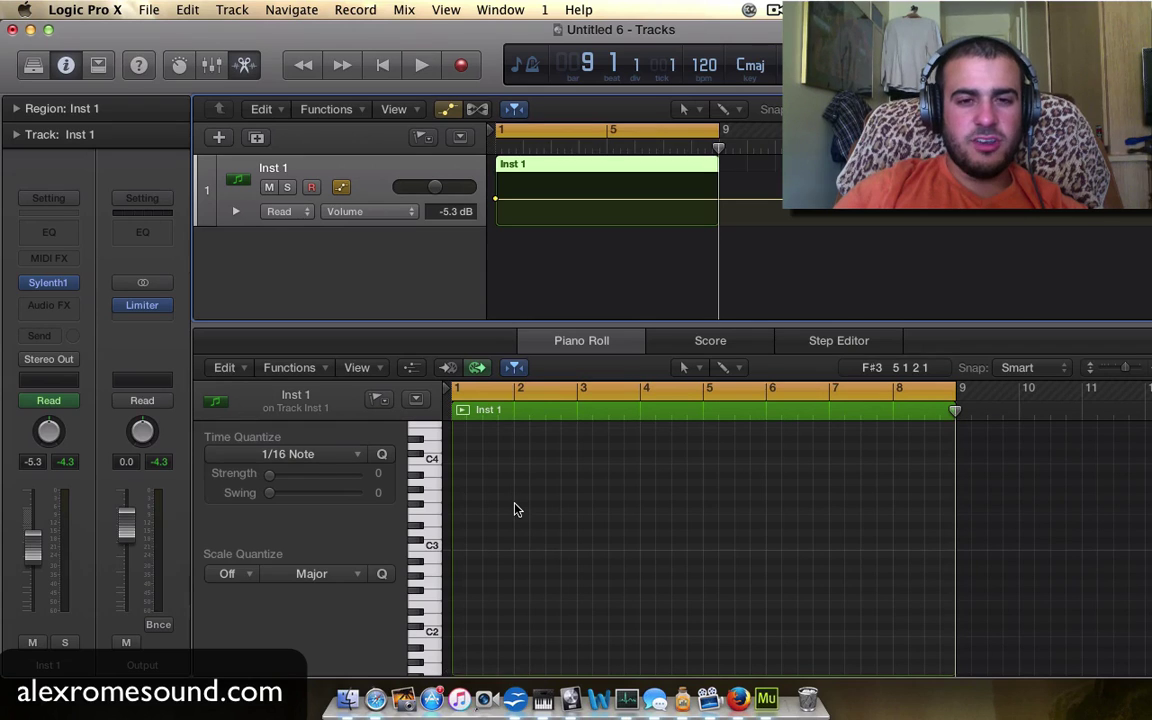
scroll(517, 509, "up", 5)
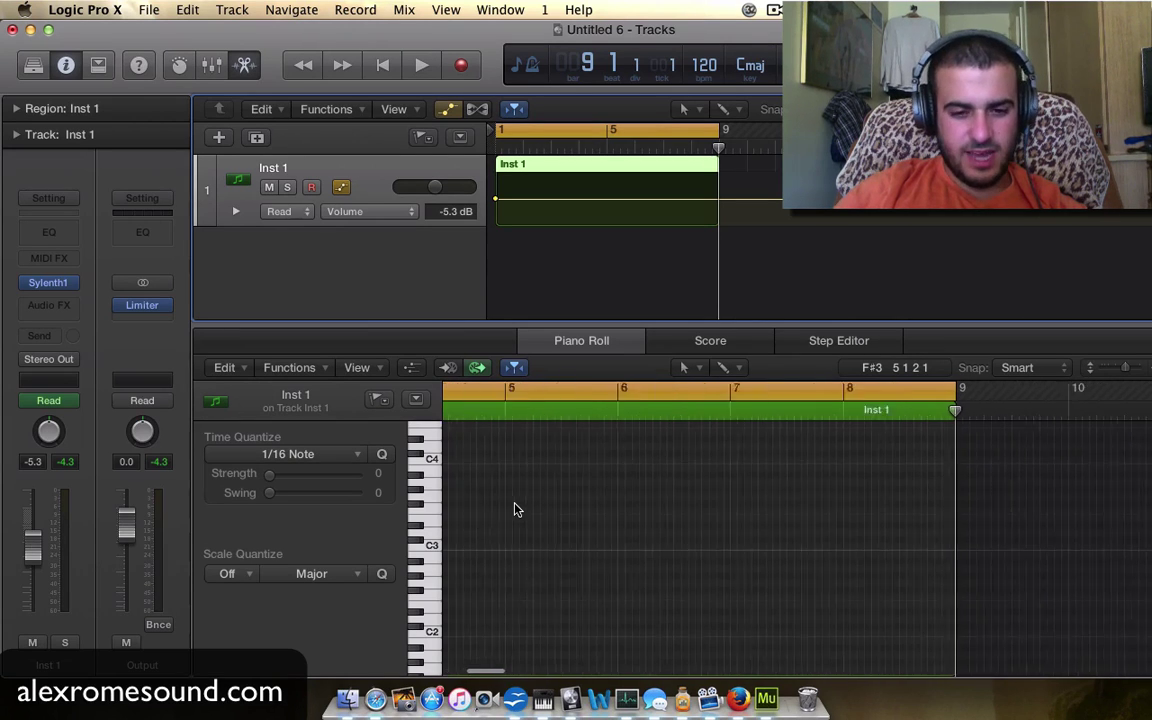
scroll(517, 509, "left", 5)
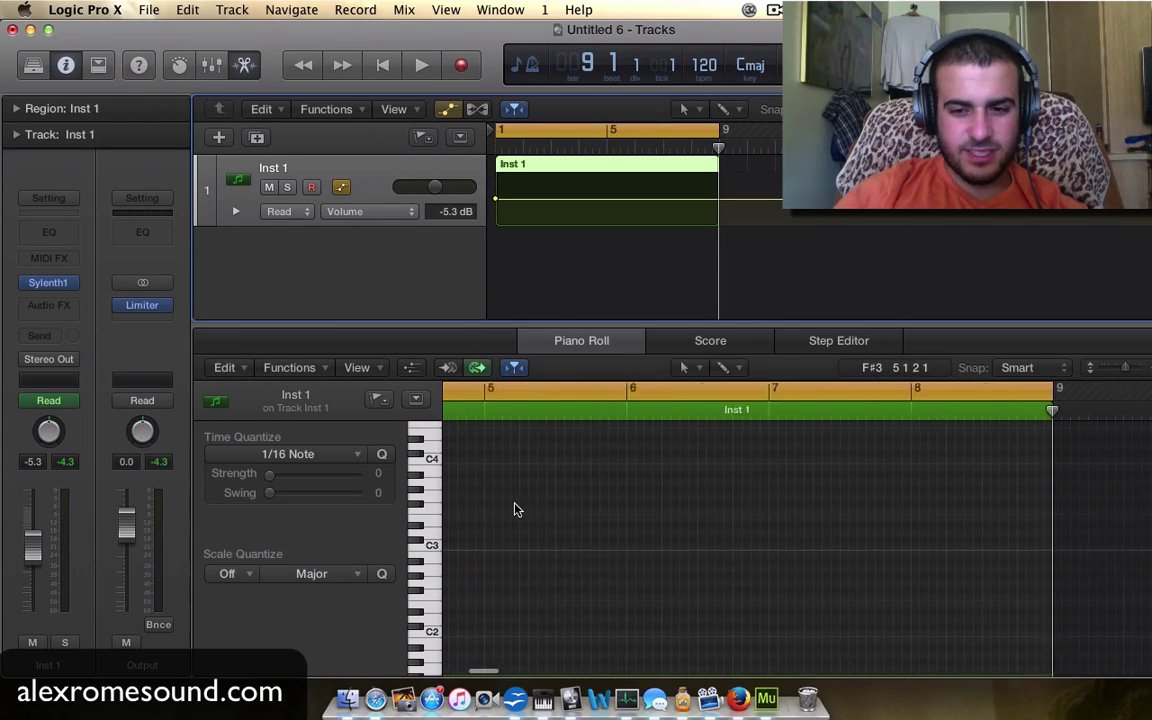
Enable Sylenth1's reverb with its size at about 5.98, and lower the Inst 1 track volume to -15.2 dB
left_click(47, 283)
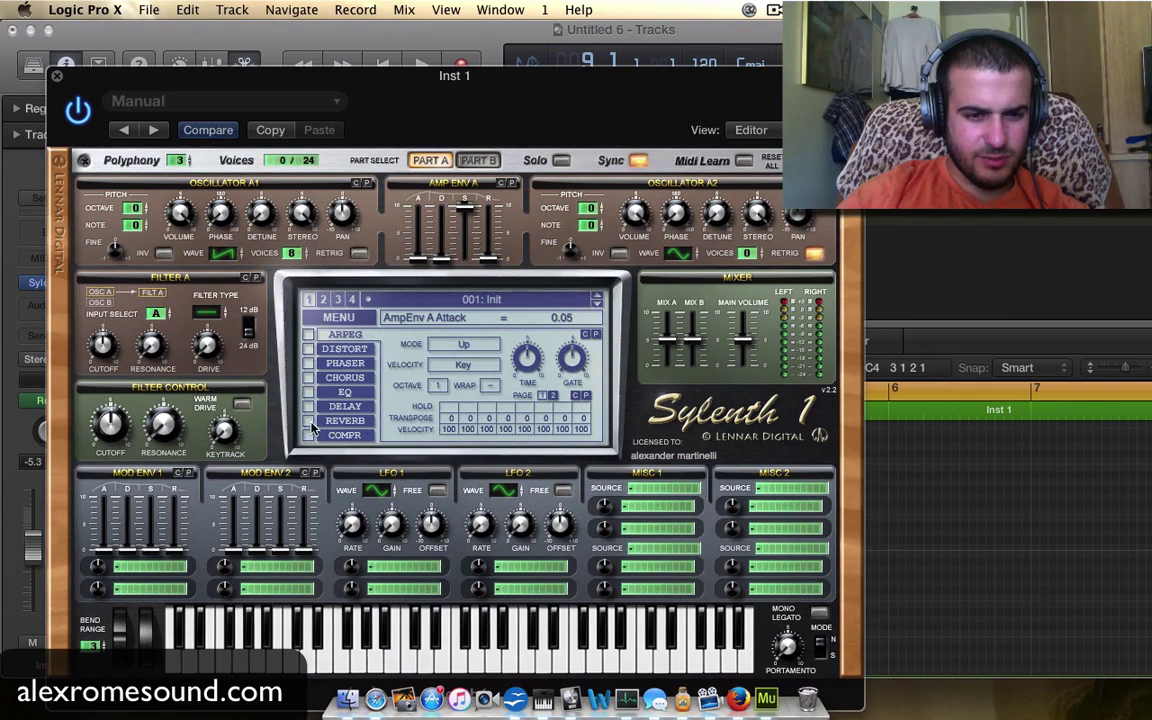
left_click(309, 421)
left_click_drag(428, 412, 438, 449)
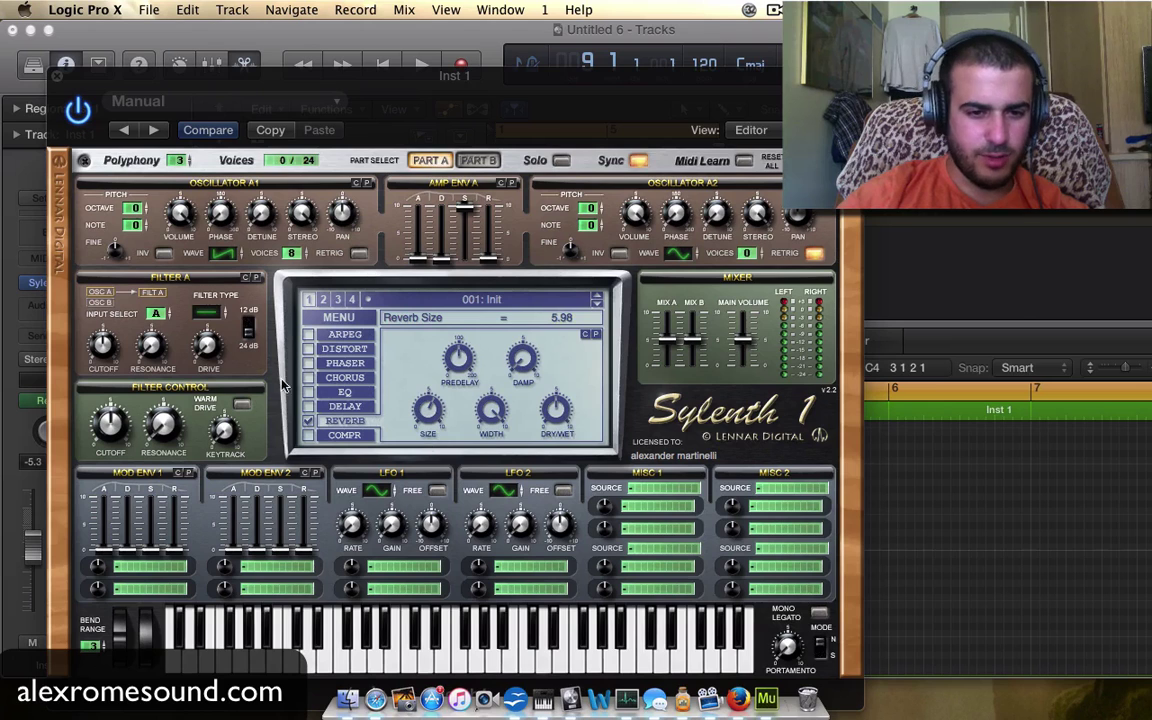
left_click(58, 76)
scroll(541, 518, "left", 5)
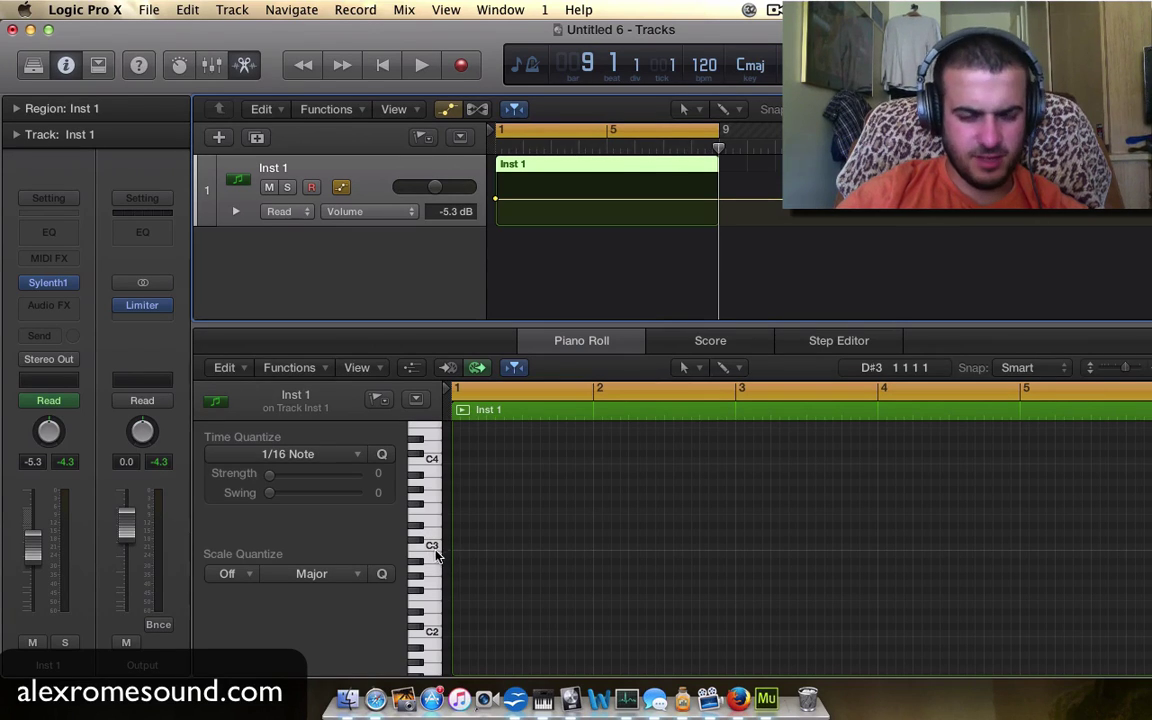
left_click_drag(33, 545, 33, 577)
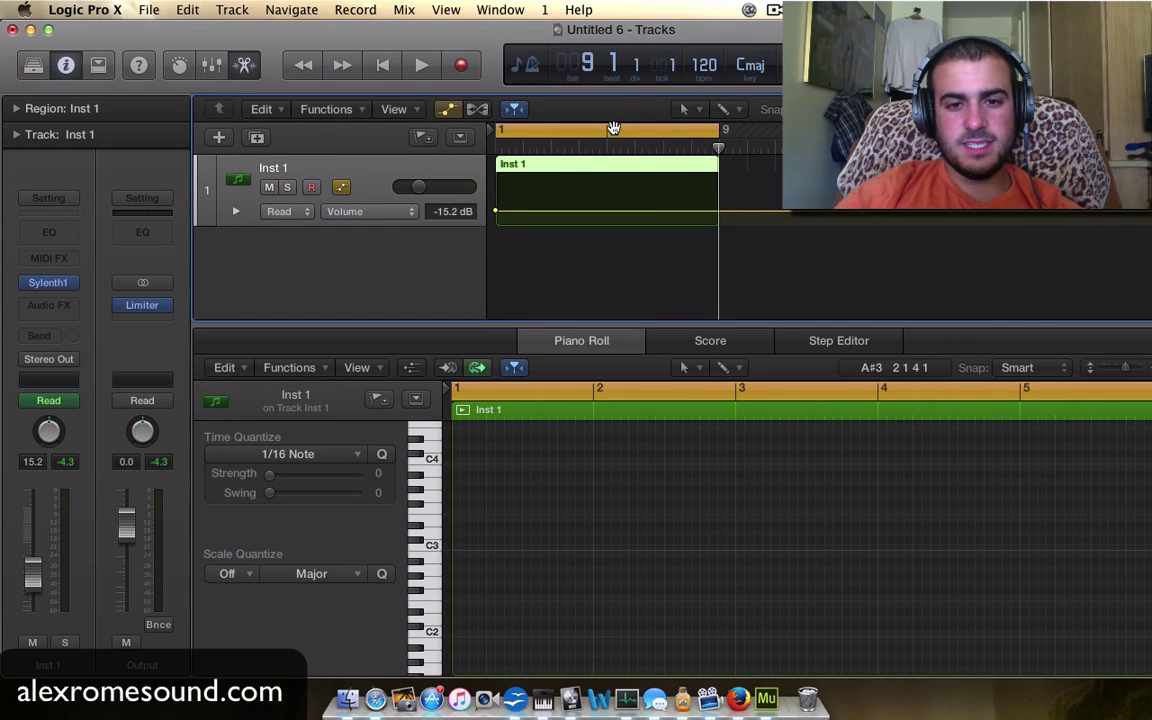
left_click_drag(613, 128, 726, 129)
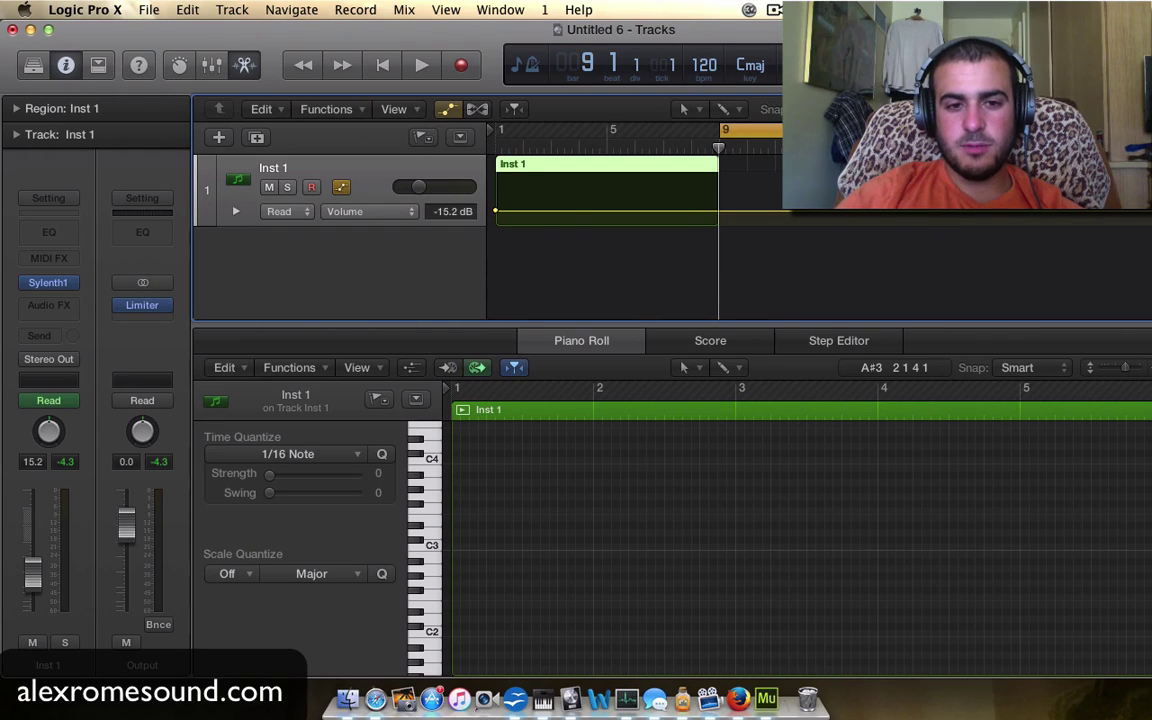
left_click(366, 176)
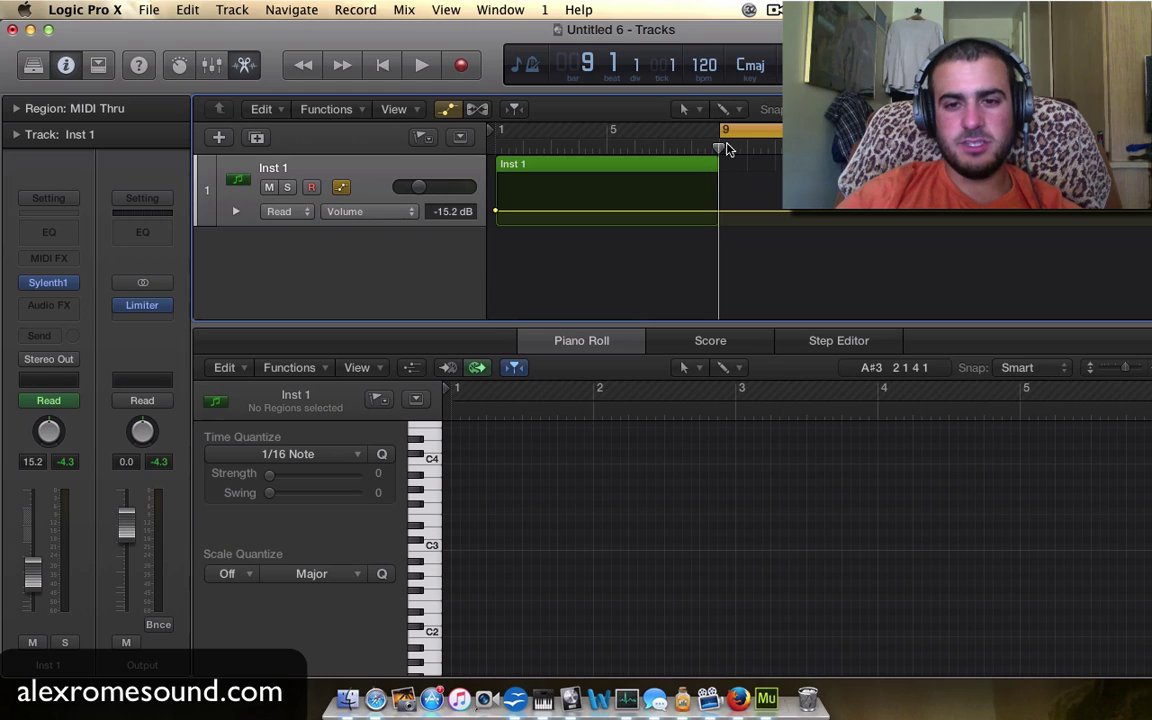
left_click_drag(745, 129, 539, 135)
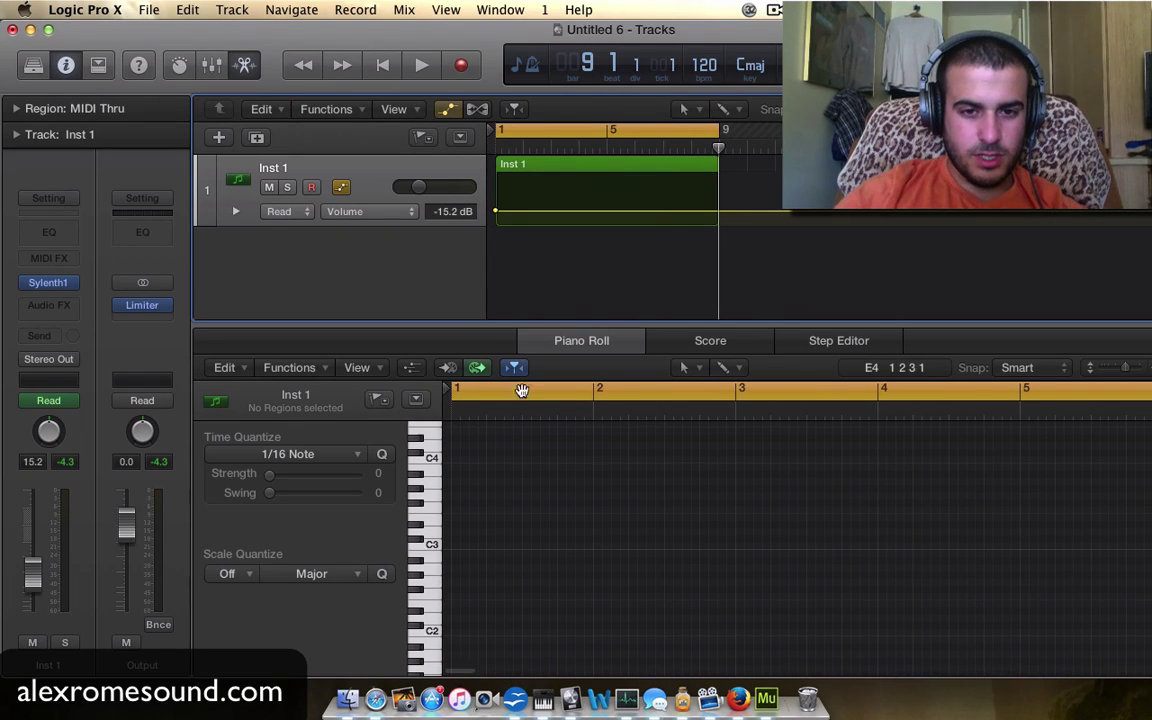
Draw a D3 note at bar 1 of the Inst 1 region and extend it across all eight bars
left_click(581, 160)
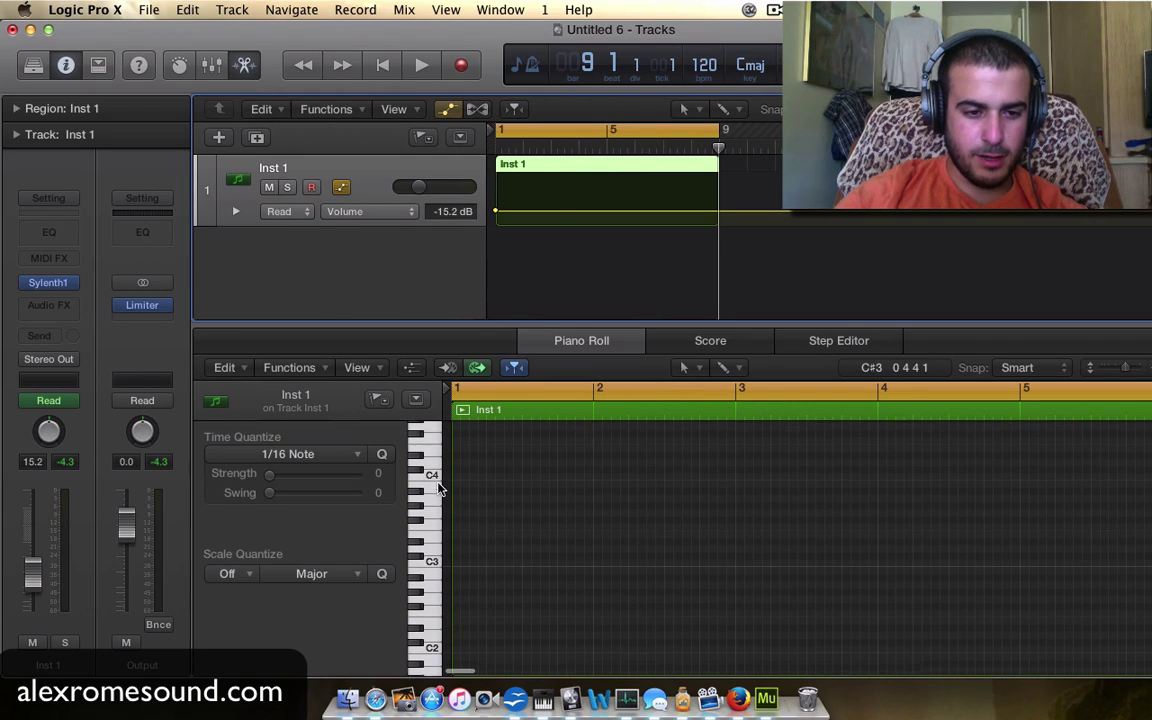
scroll(440, 560, "up", 2)
left_click(432, 519)
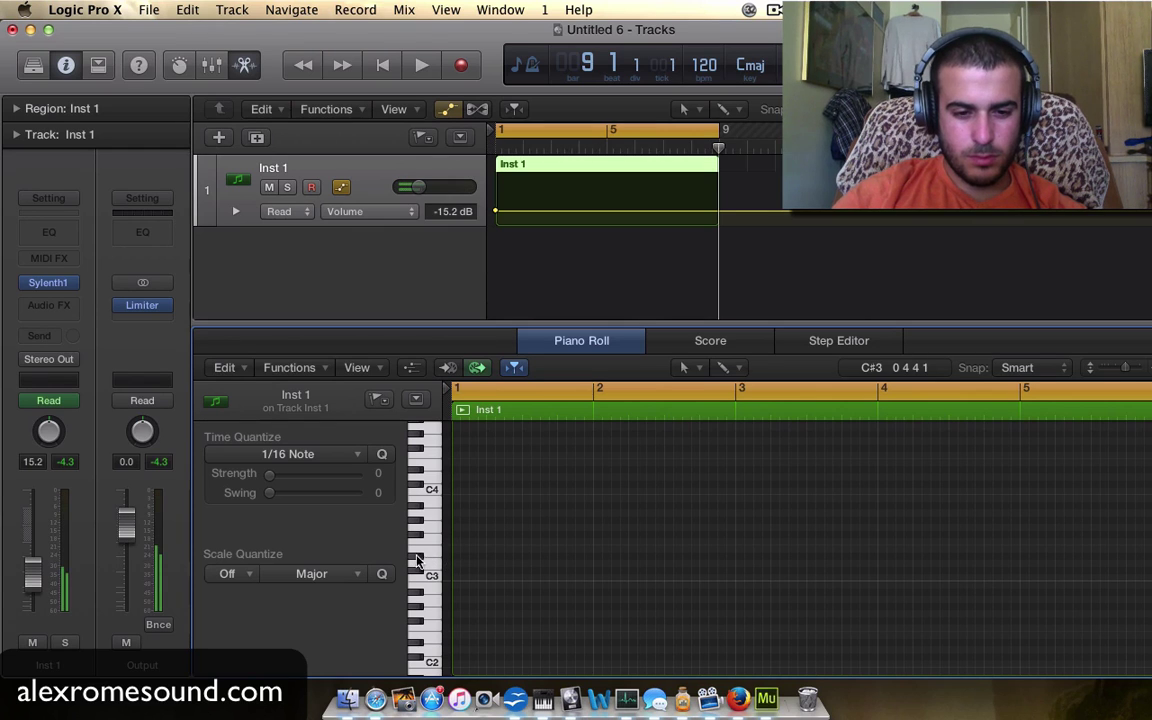
left_click(466, 563, "super")
left_click_drag(484, 563, 990, 571)
key("super+Left")
key("super+Left")
key("super+Left")
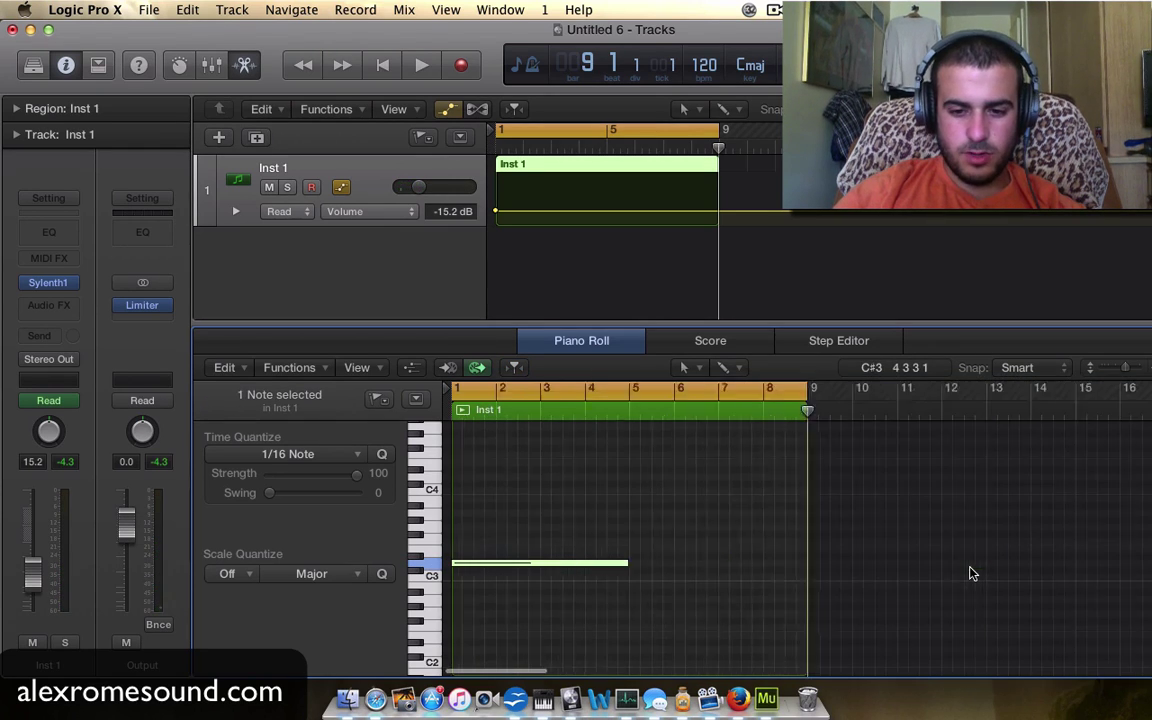
left_click_drag(560, 563, 674, 563)
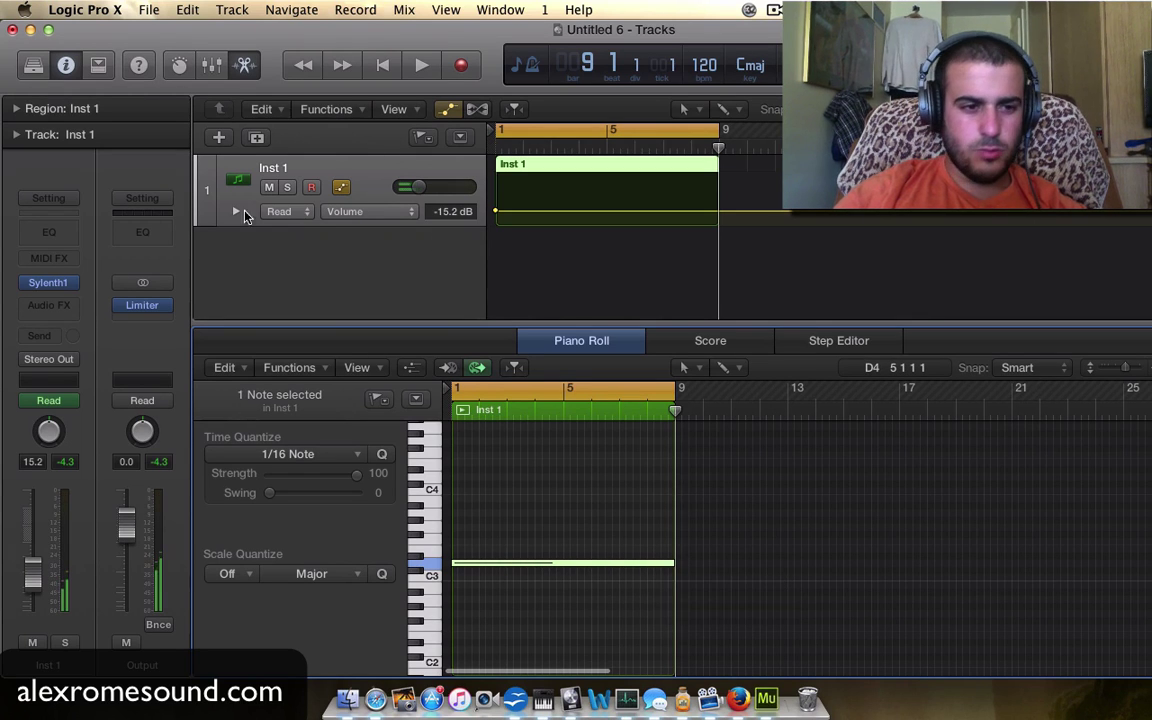
Set Sylenth1's Oscillator A1 detune to about 3.62, and raise the eight-bar note one octave to D4
left_click(47, 282)
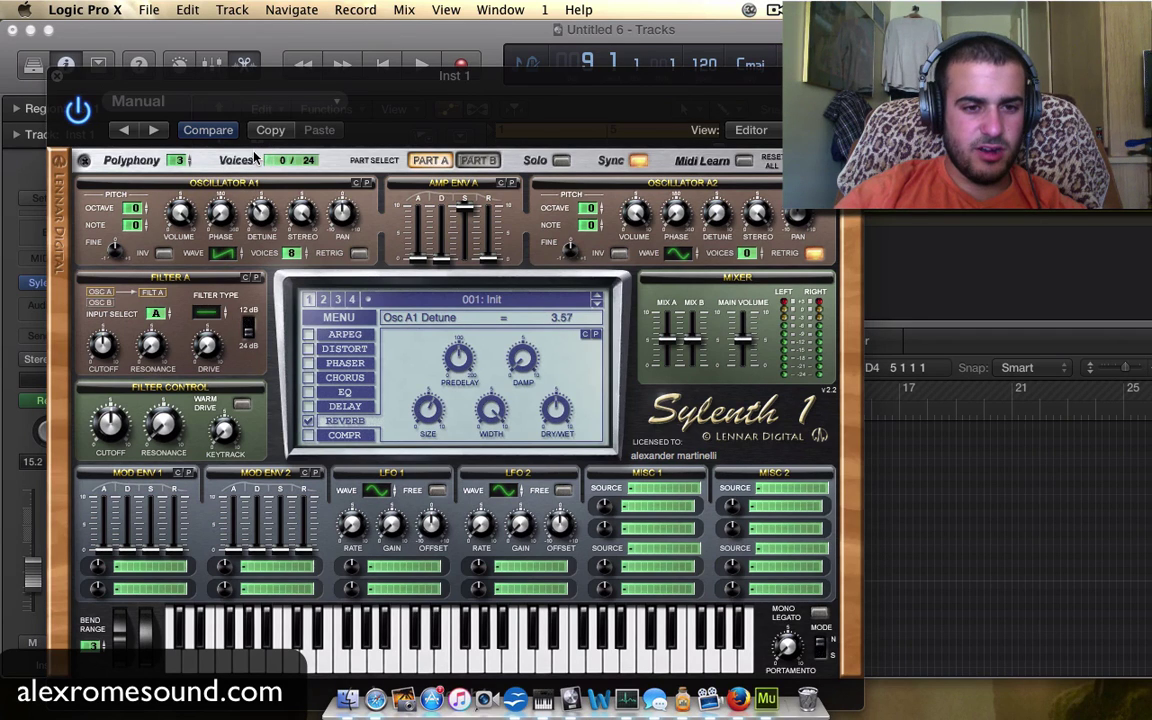
key("space")
key("space")
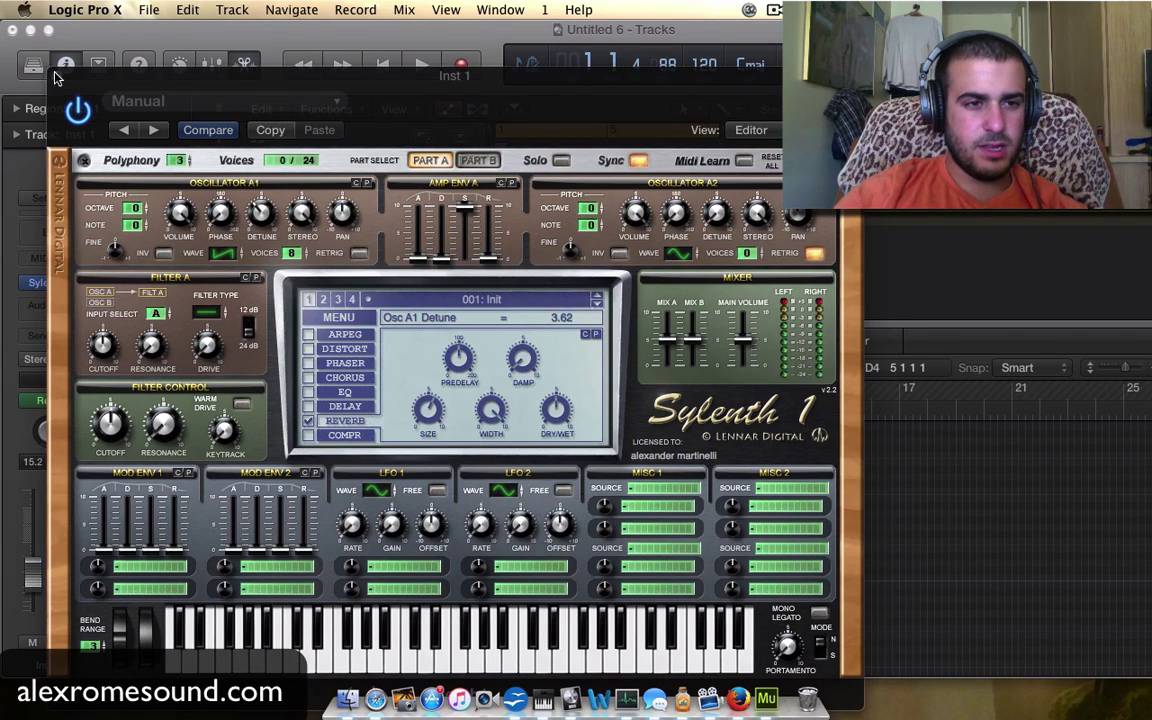
left_click(57, 76)
left_click_drag(530, 563, 531, 477)
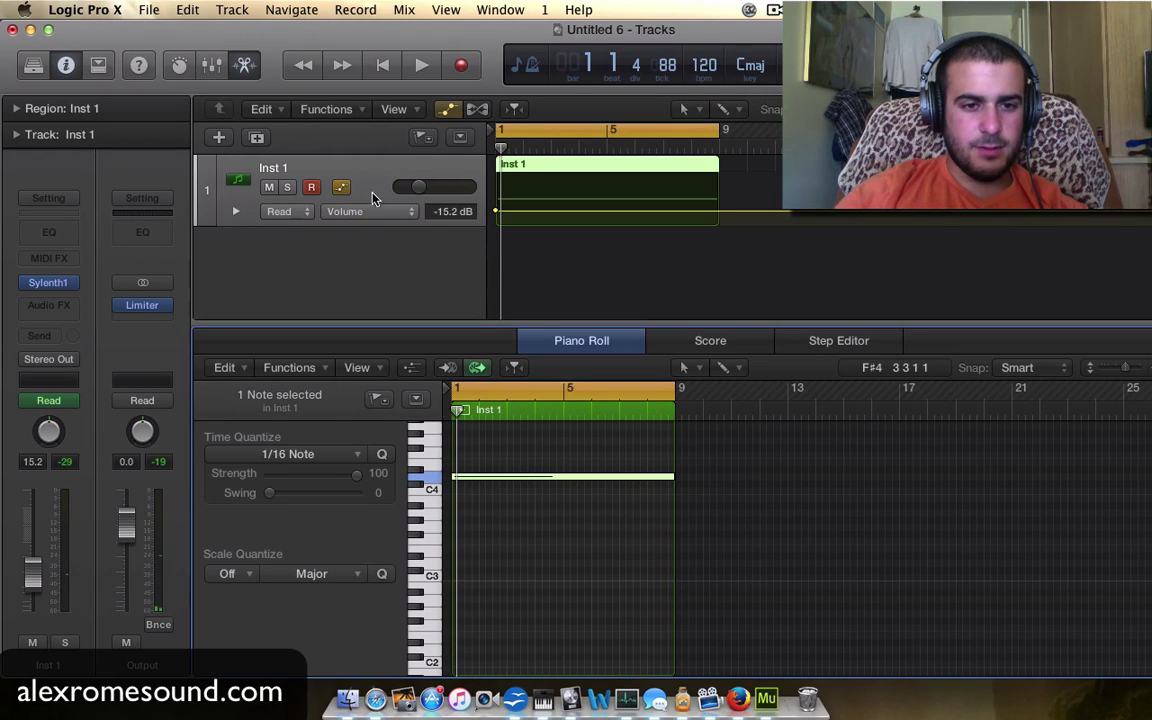
Set Sylenth1's pitch bend range to 24 and test the pitch wheel upward during playback
left_click(48, 282)
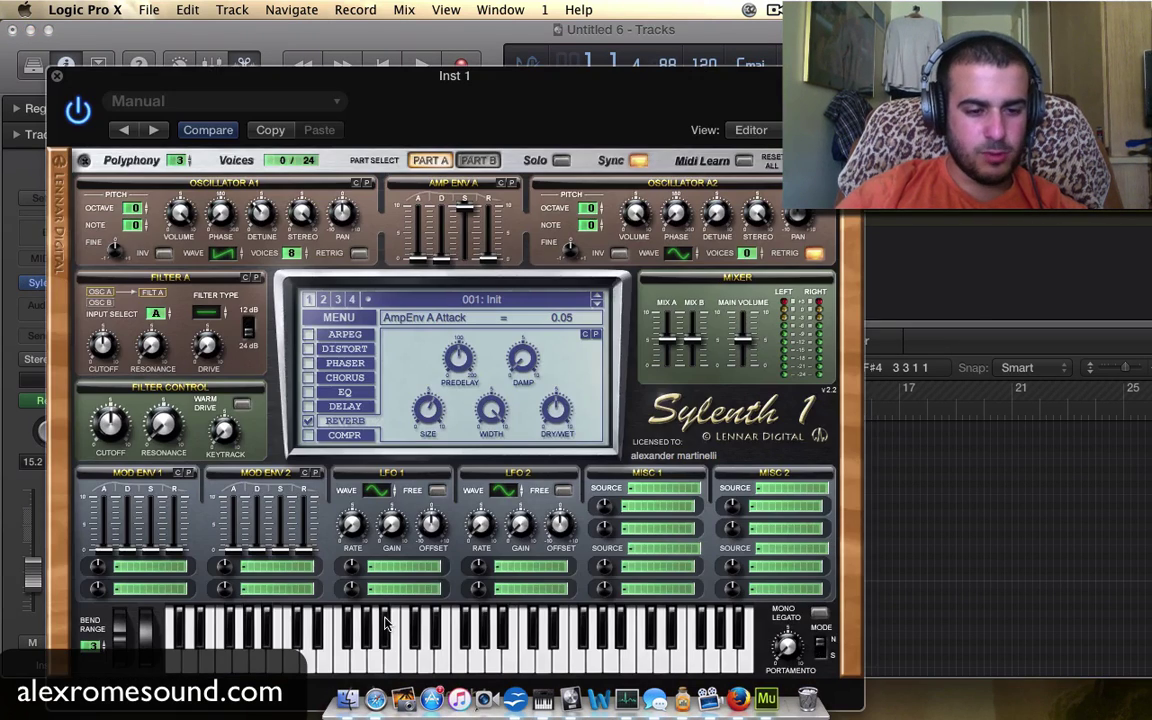
left_click_drag(90, 645, 81, 408)
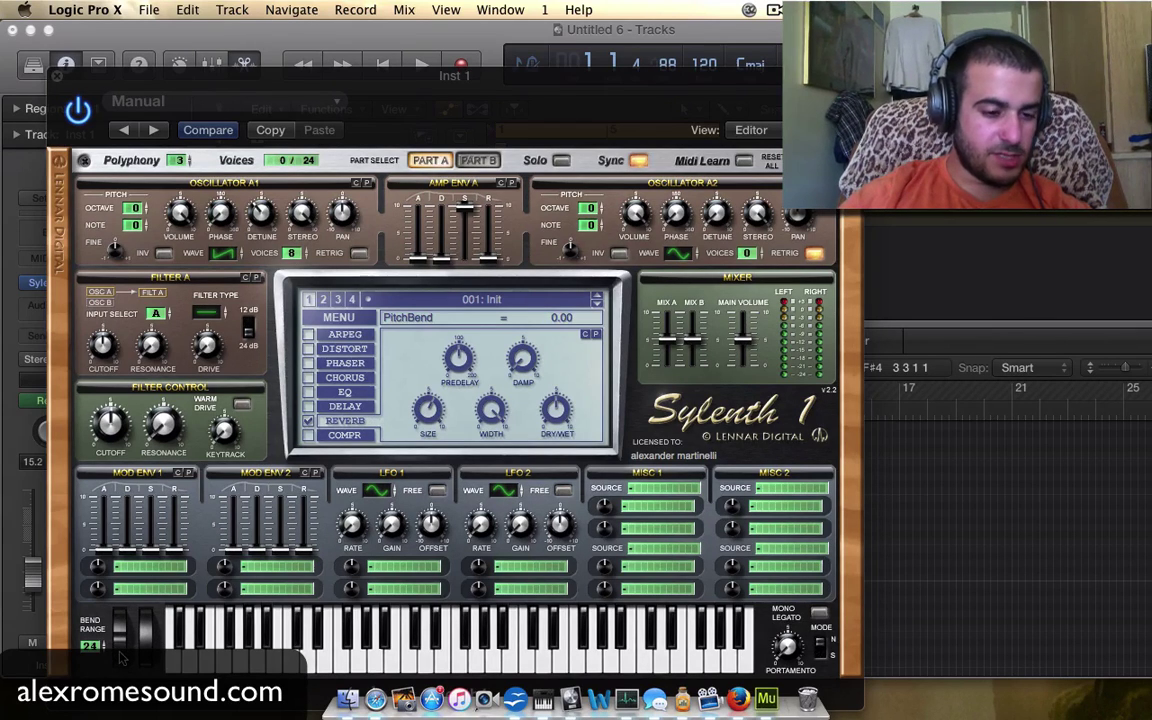
key("space")
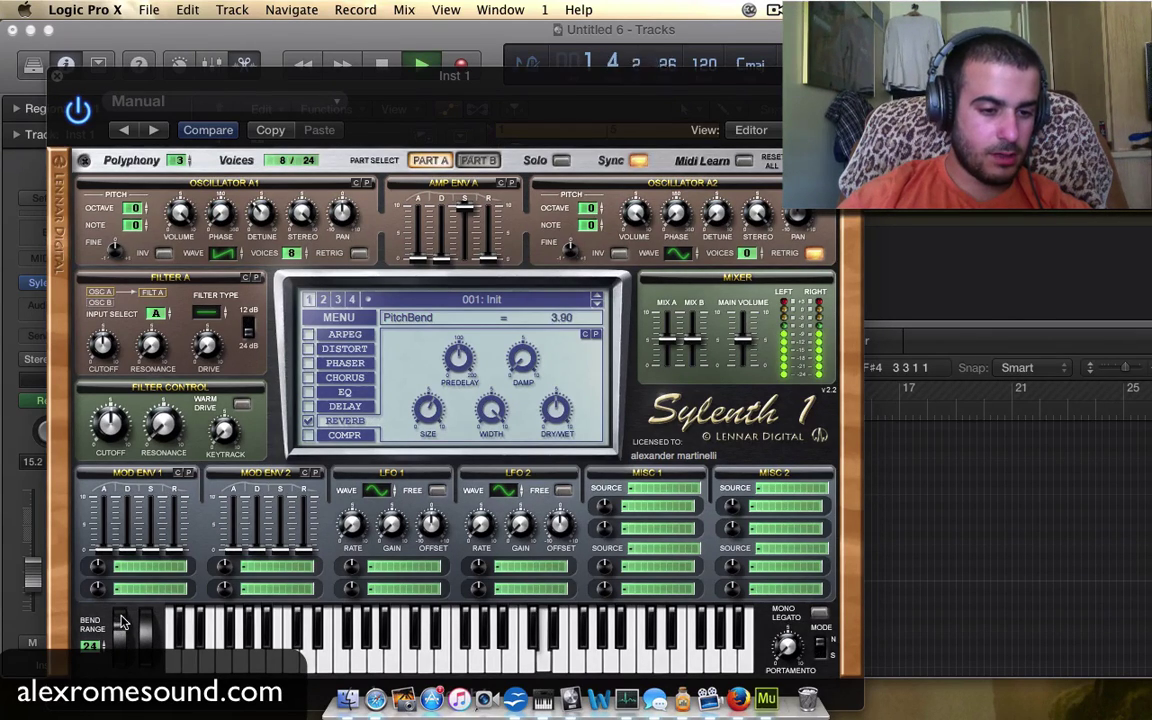
left_click_drag(120, 622, 121, 612)
key("space")
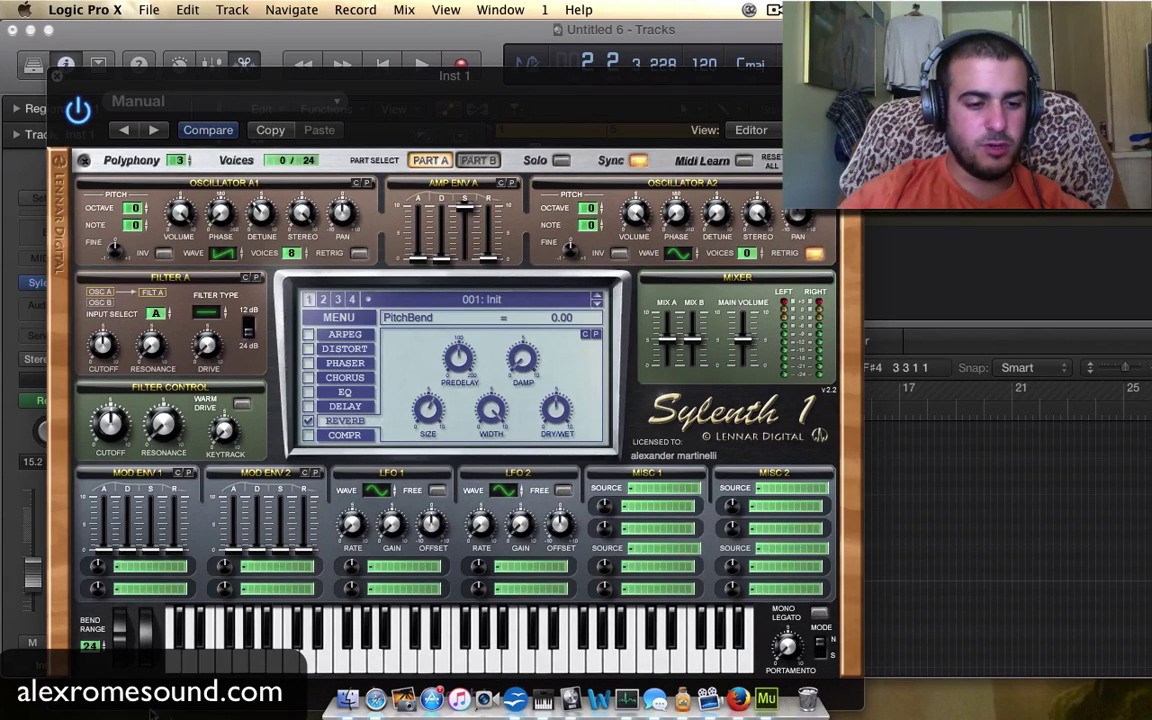
left_click(49, 72)
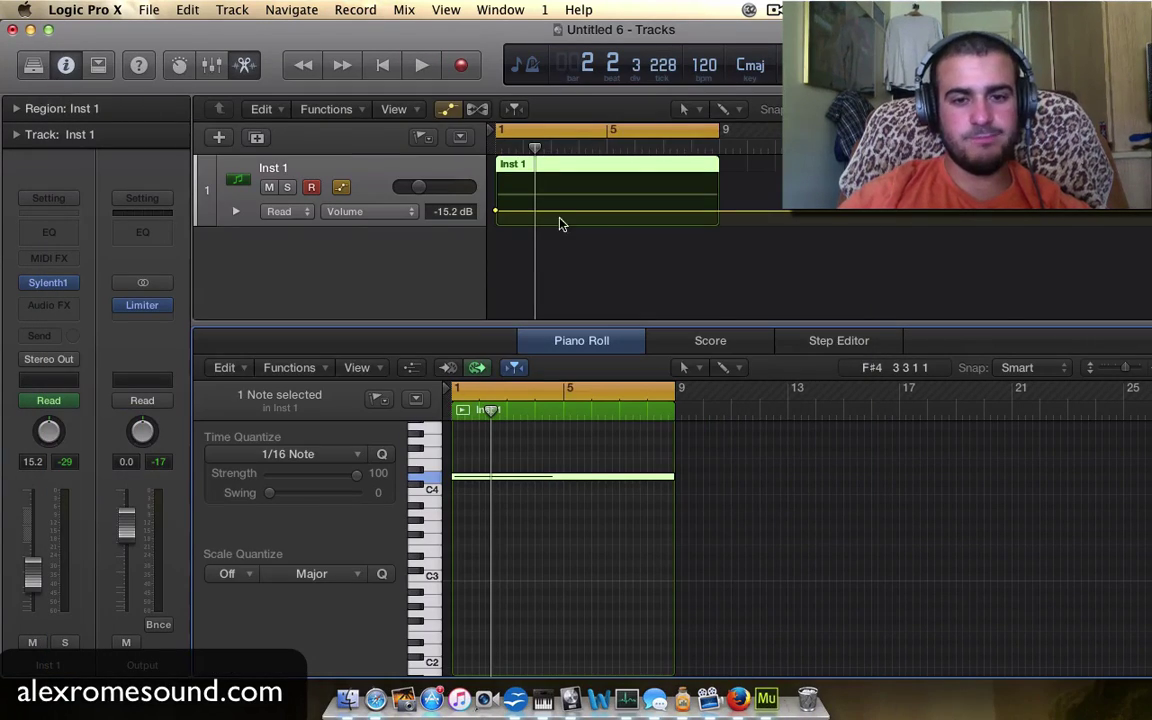
Switch the Inst 1 track's automation parameter from Volume to Sylenth1's PitchBend
left_click(380, 212)
mouse_move(395, 255)
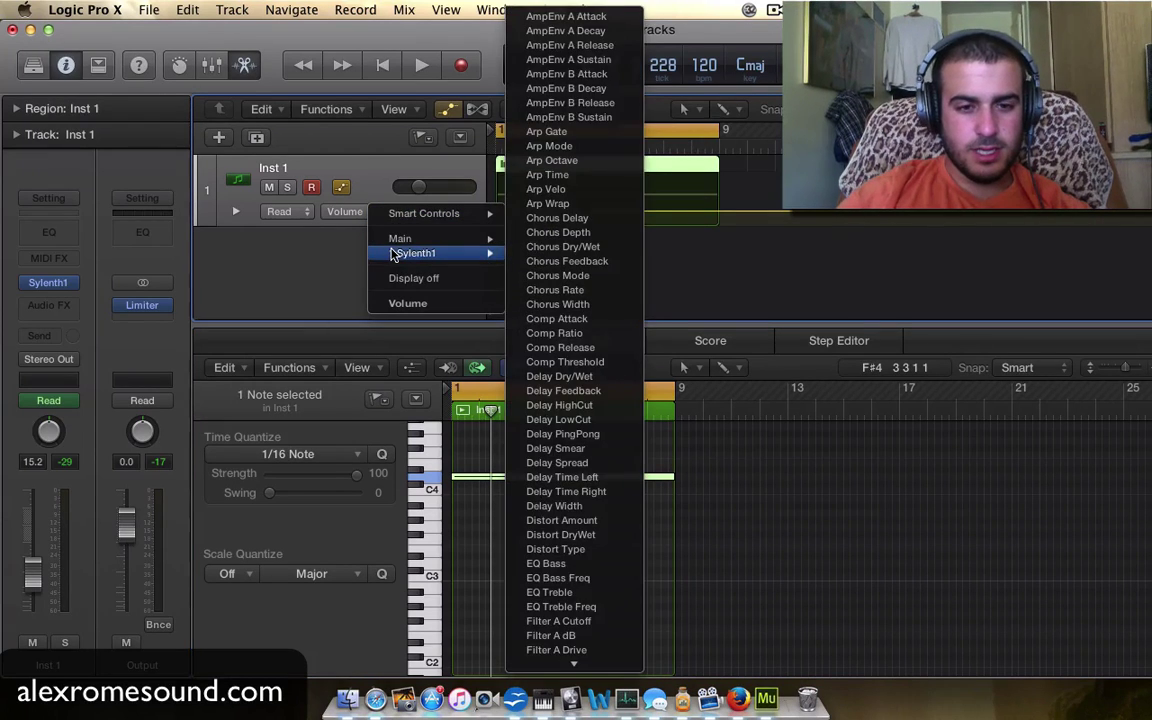
left_click(355, 242)
left_click(410, 212)
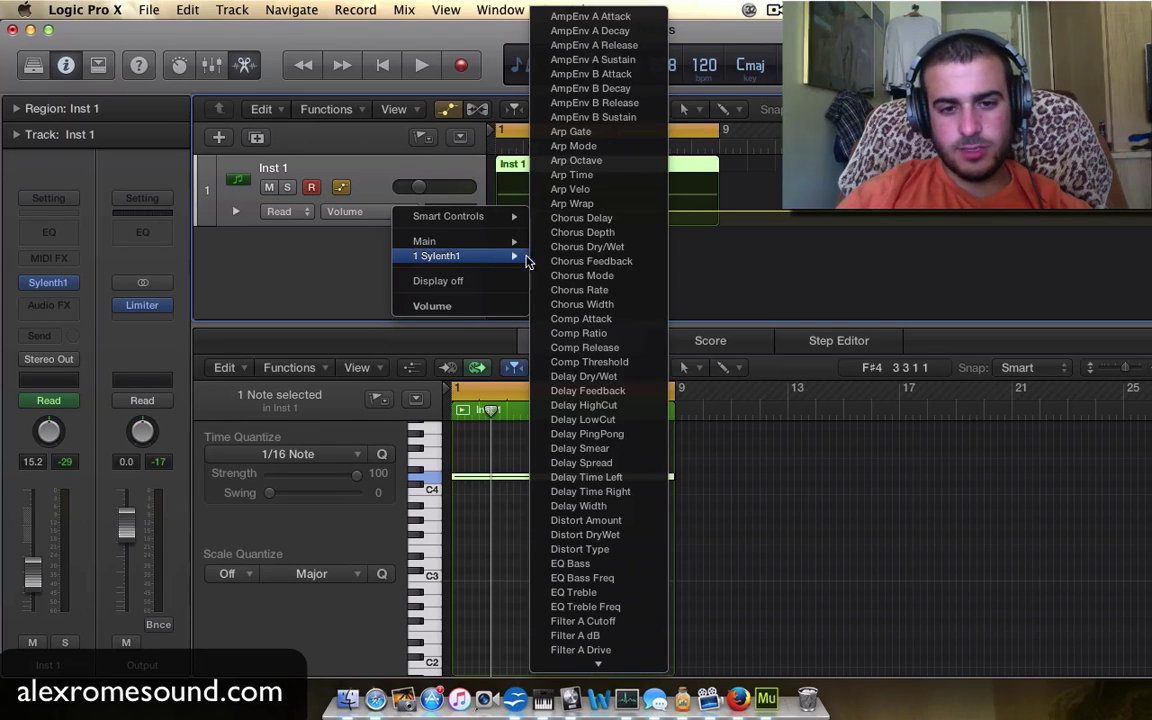
scroll(578, 445, "down", 8)
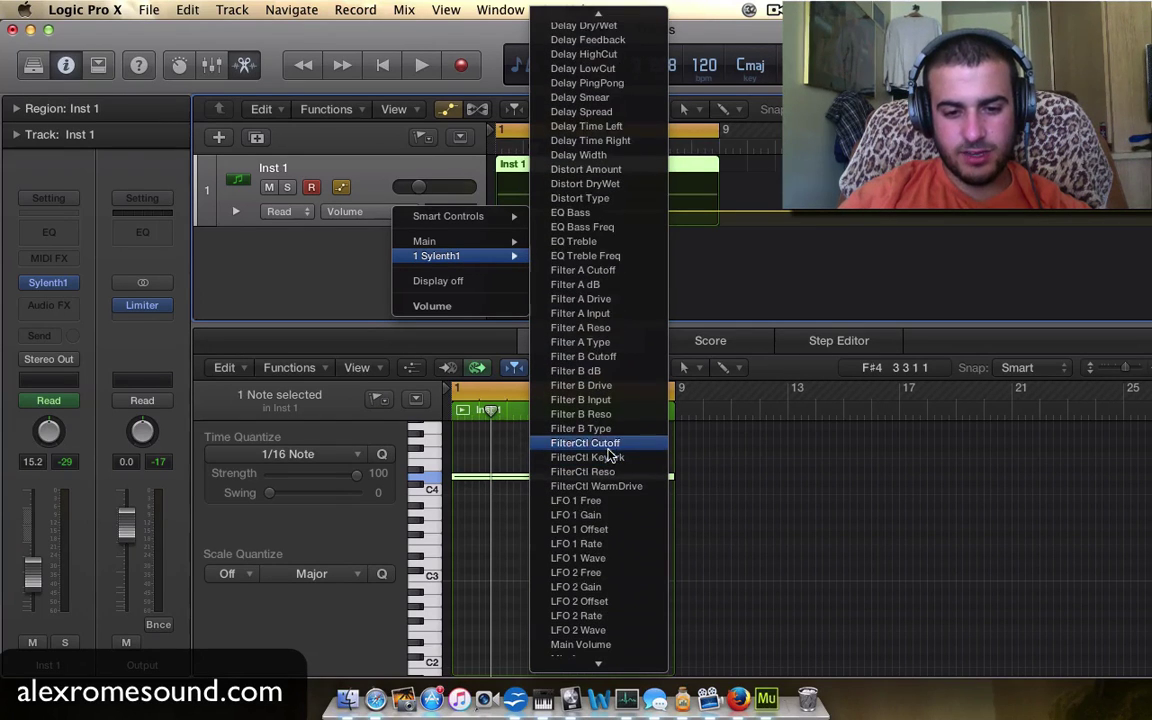
scroll(597, 578, "down", 10)
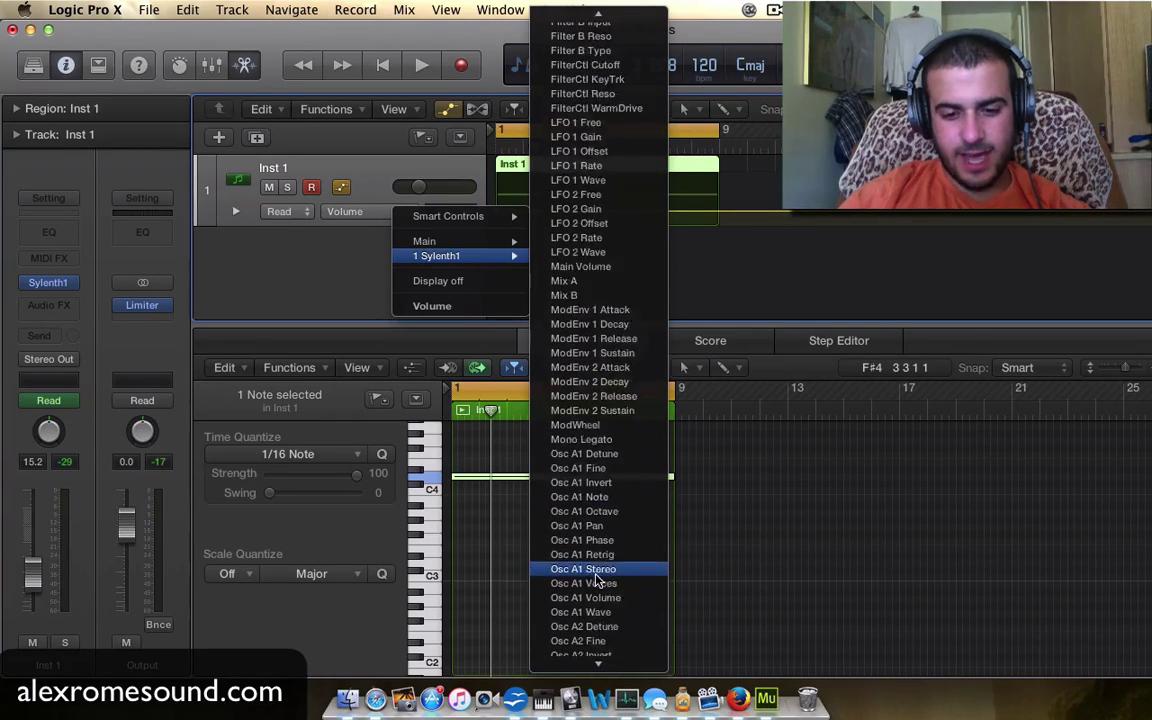
scroll(597, 585, "down", 10)
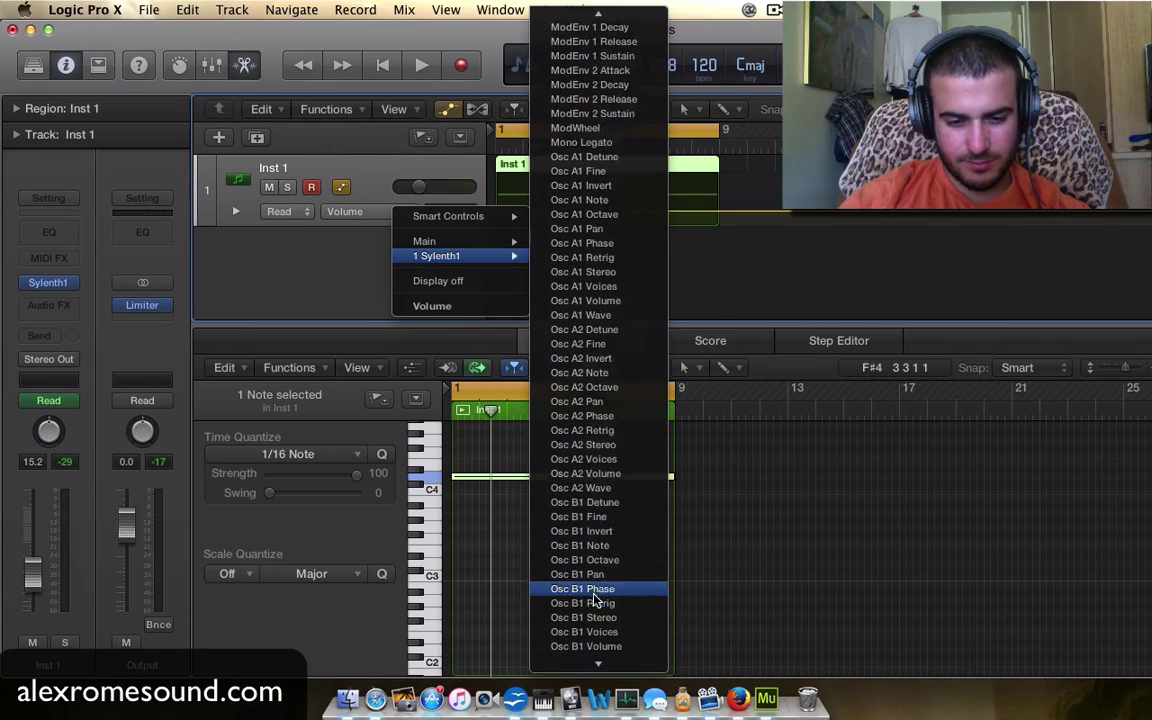
scroll(594, 598, "down", 10)
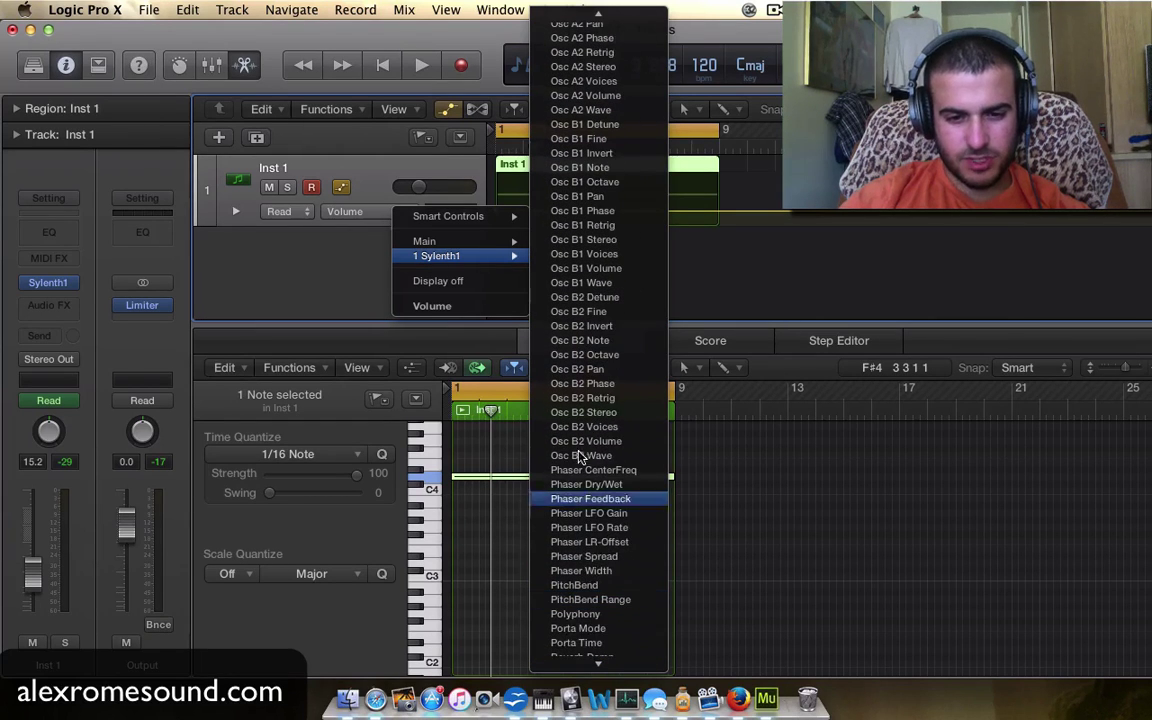
left_click(585, 590)
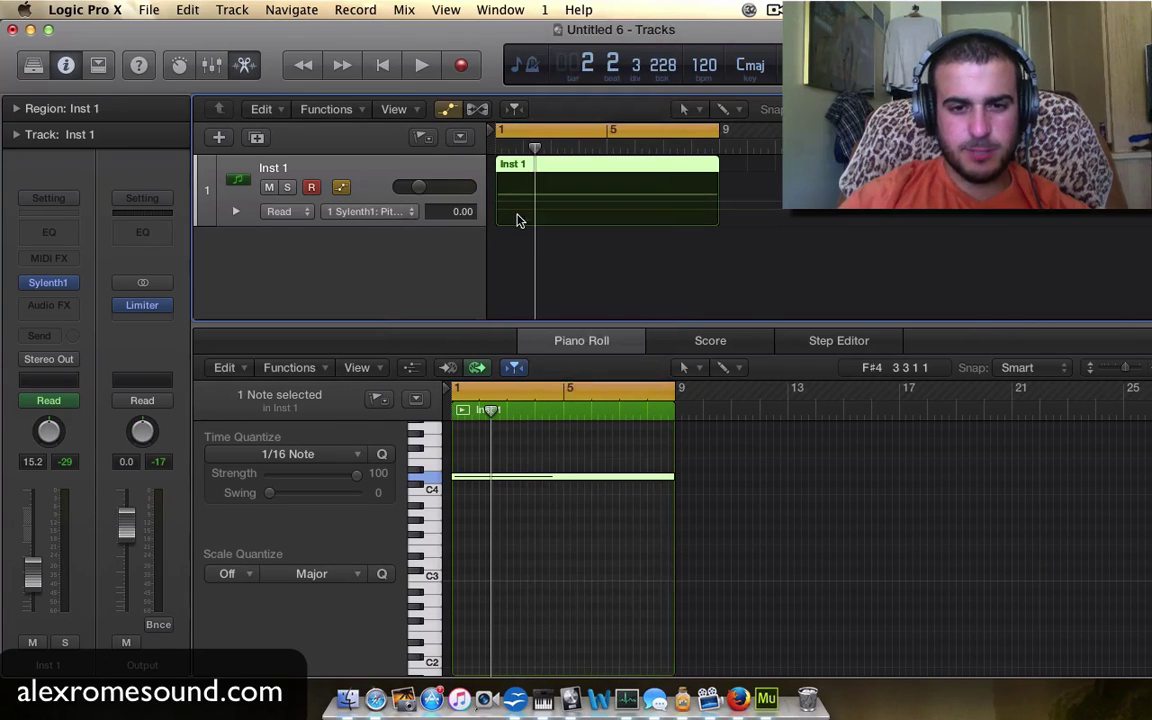
Automate PitchBend to rise from its minimum at bar 1 to 10.00 at the region's end, and audition the sweep
left_click(502, 200)
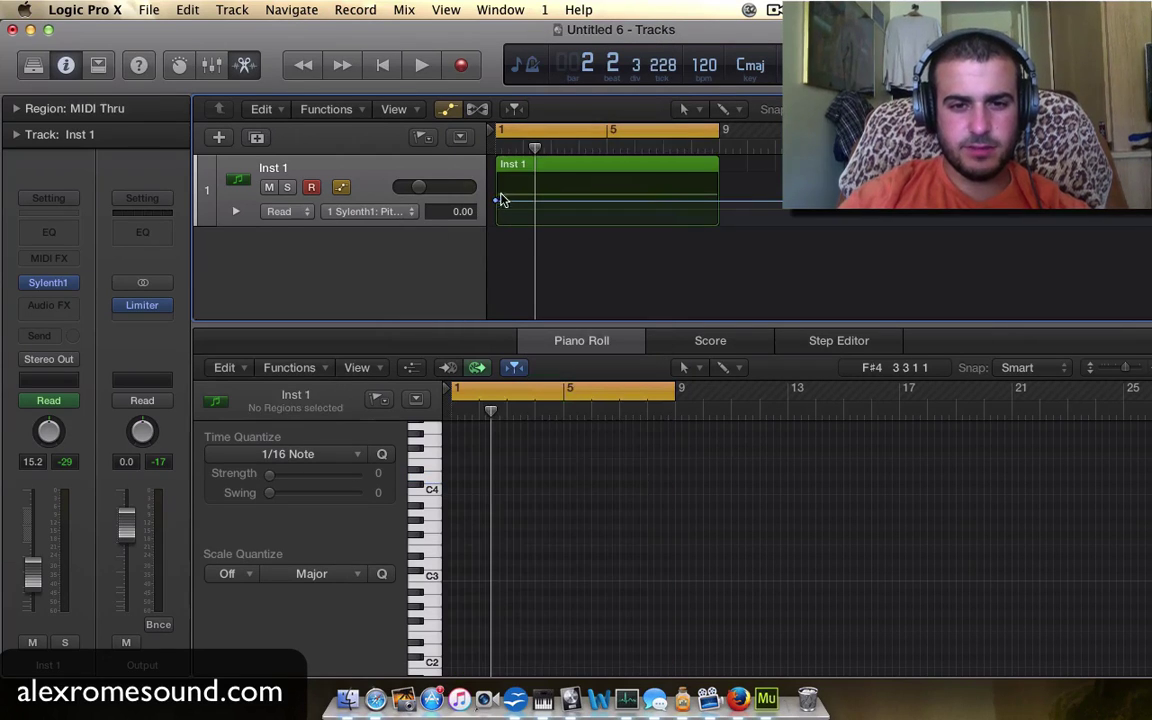
left_click(716, 201)
left_click_drag(716, 201, 716, 177)
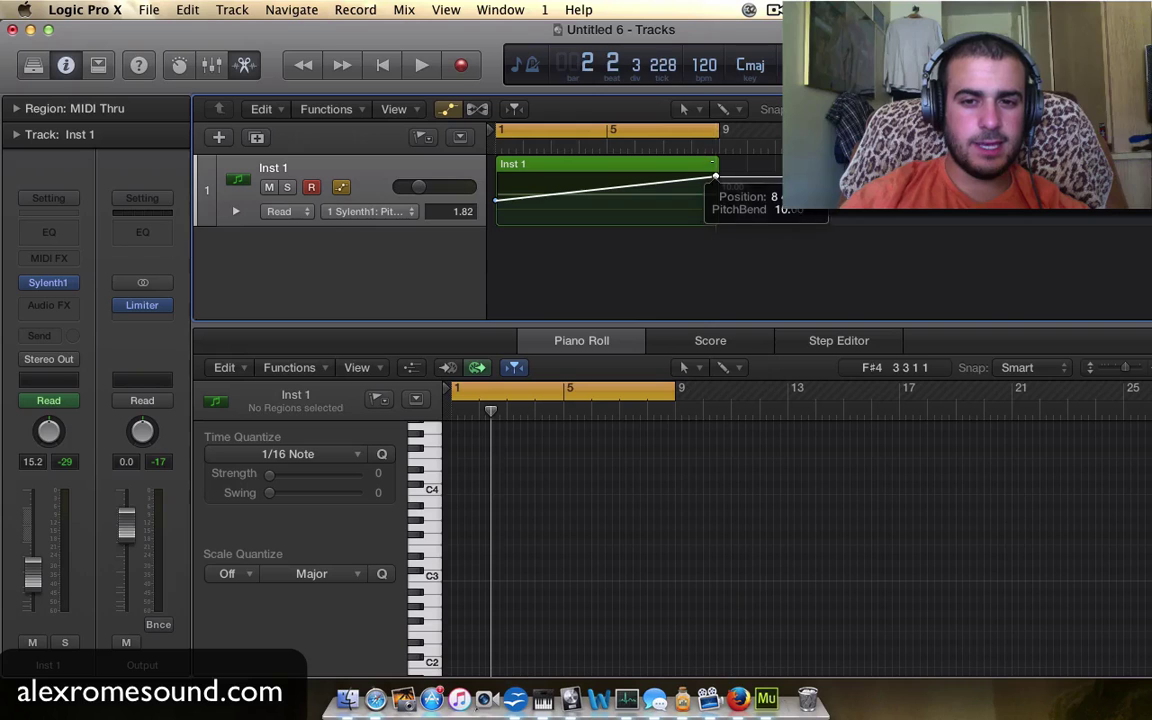
left_click_drag(497, 199, 497, 223)
key("Return")
key("space")
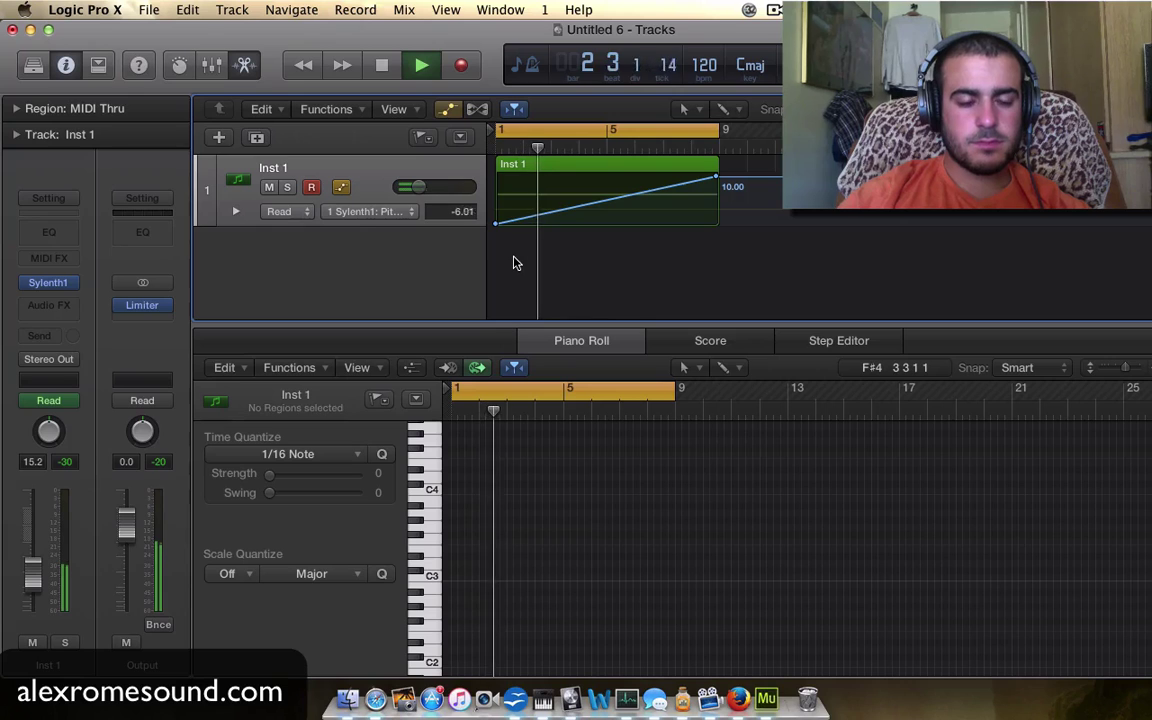
key("space")
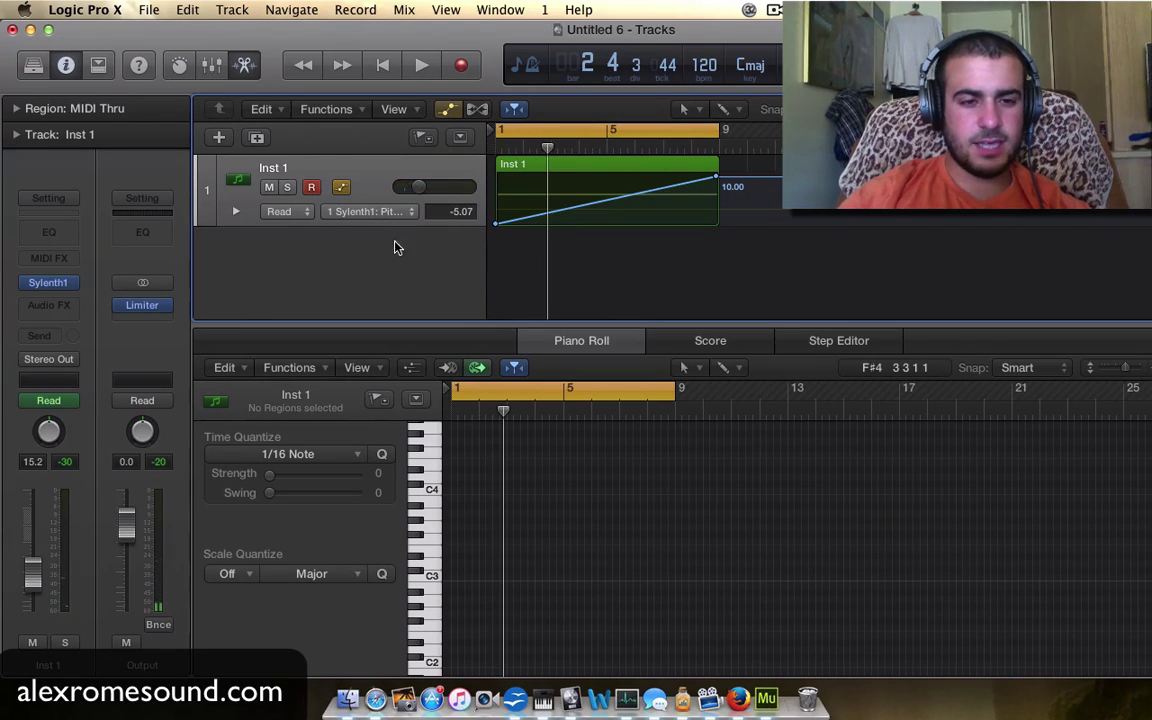
Try Sylenth1's arpeggiator in Up mode on the eight-bar note and switch it off again after auditioning
left_click(513, 167)
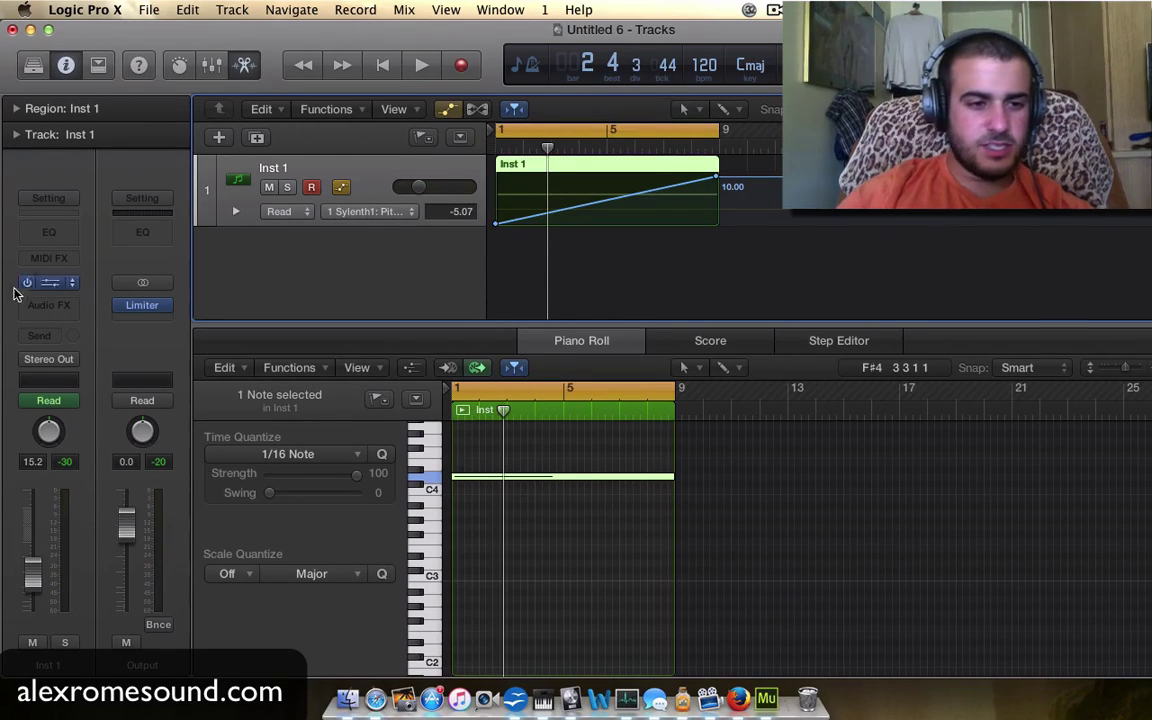
left_click(50, 284)
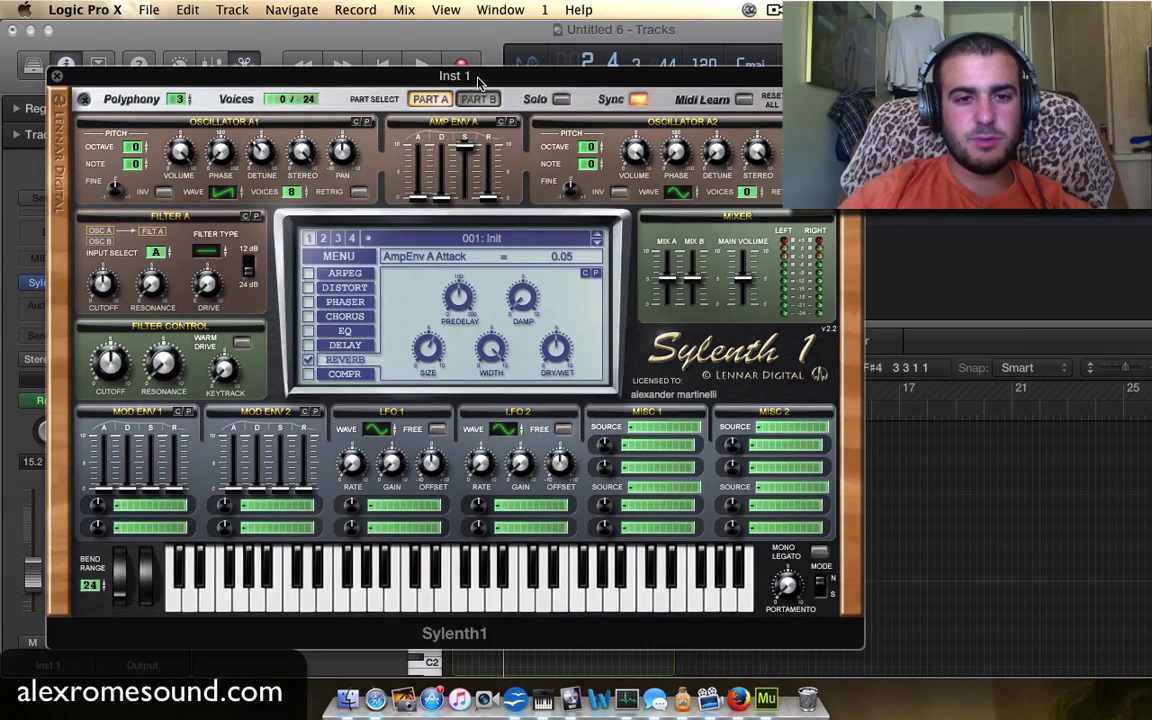
left_click_drag(452, 76, 476, 34)
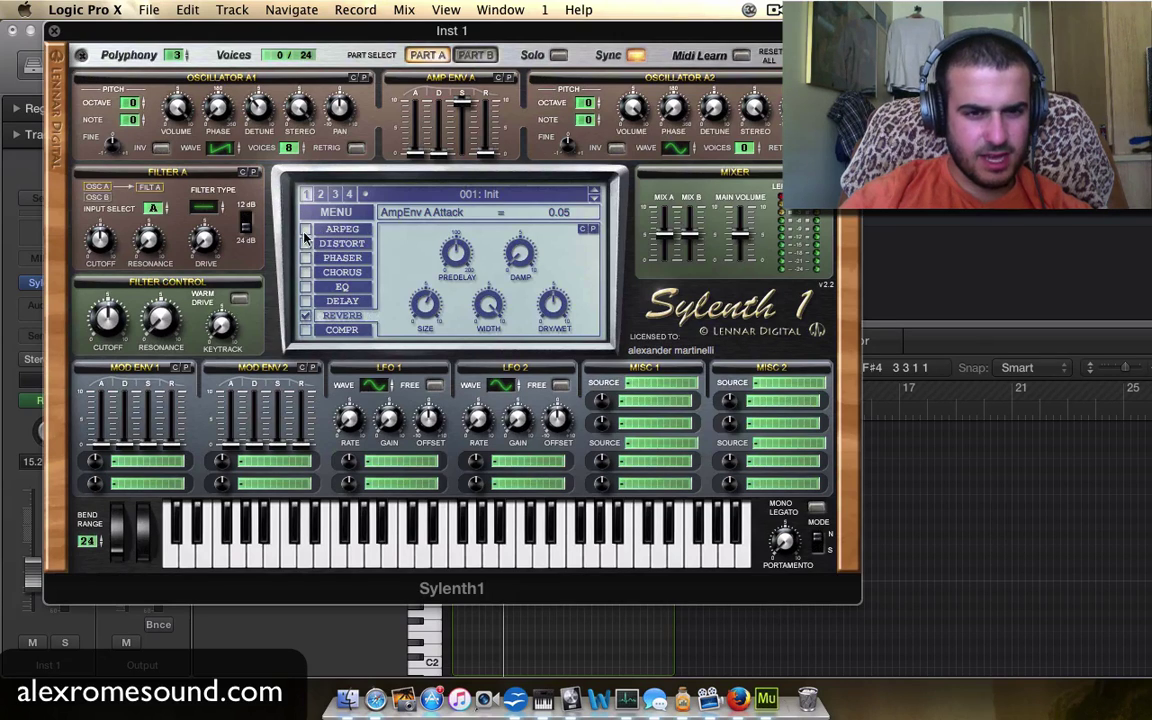
left_click(306, 230)
left_click(343, 230)
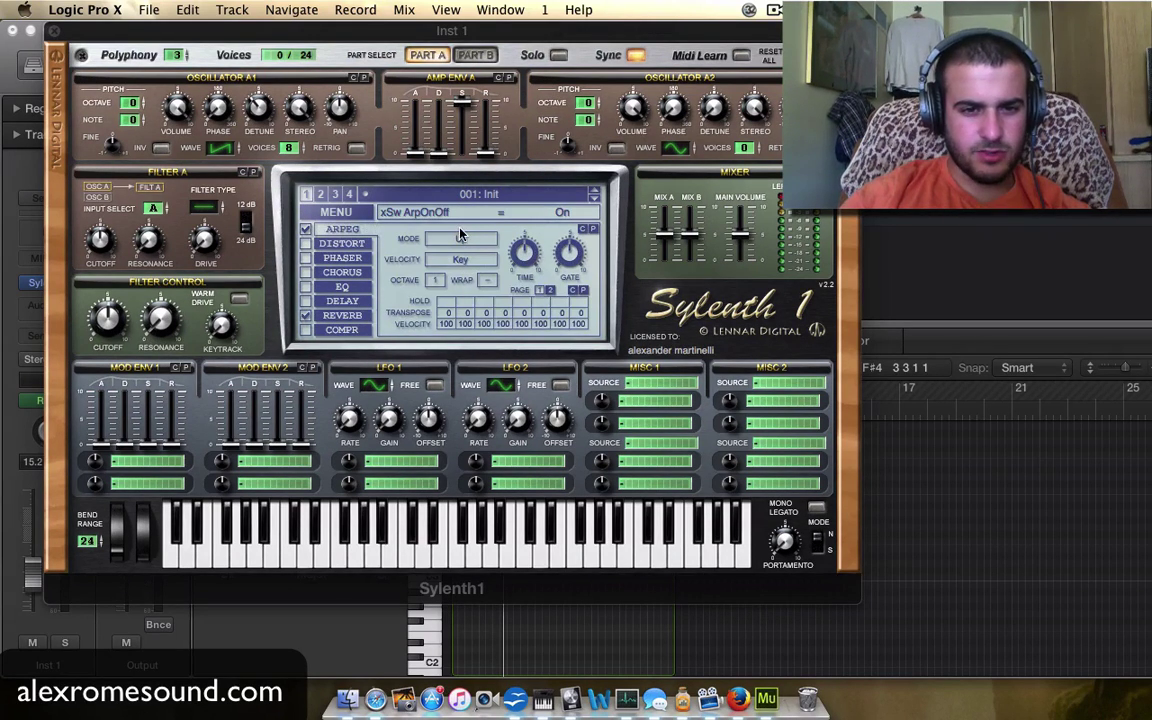
key("space")
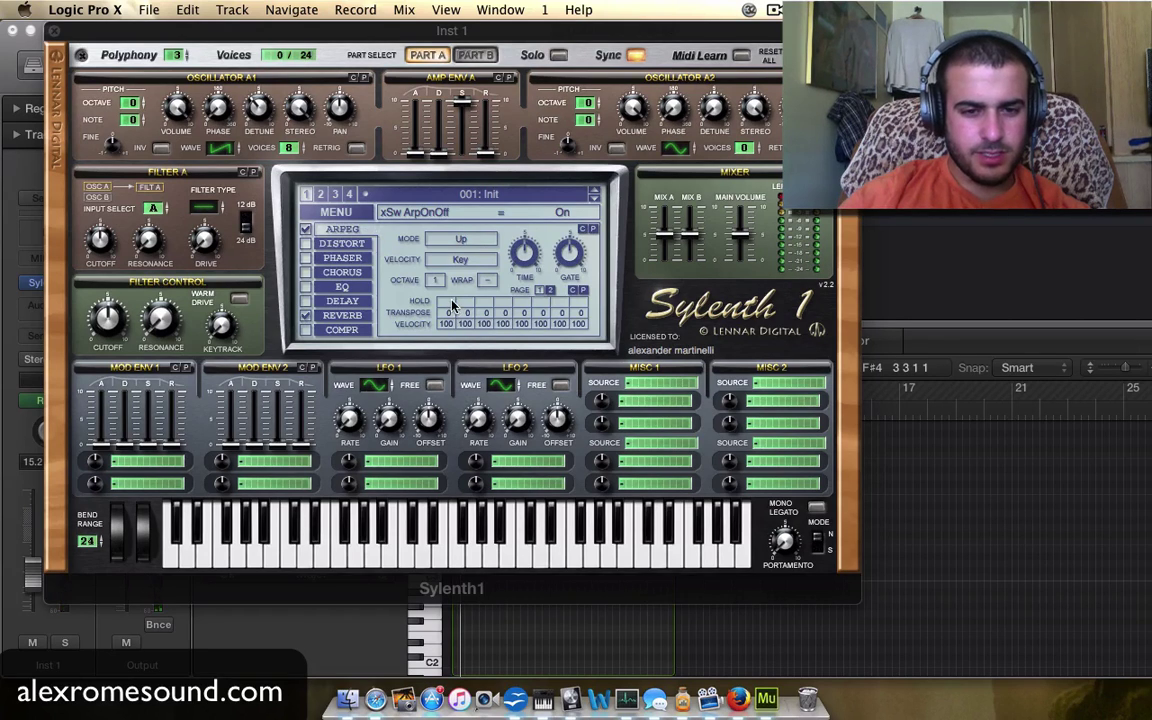
left_click(57, 30)
left_click(50, 284)
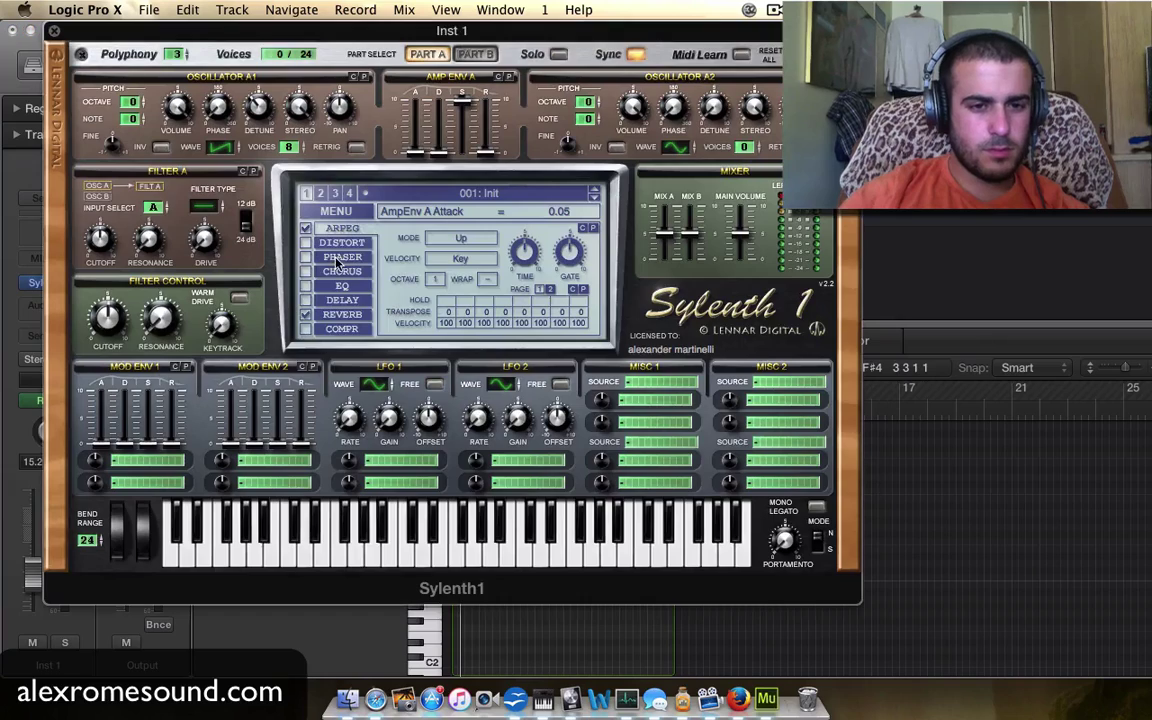
left_click(307, 228)
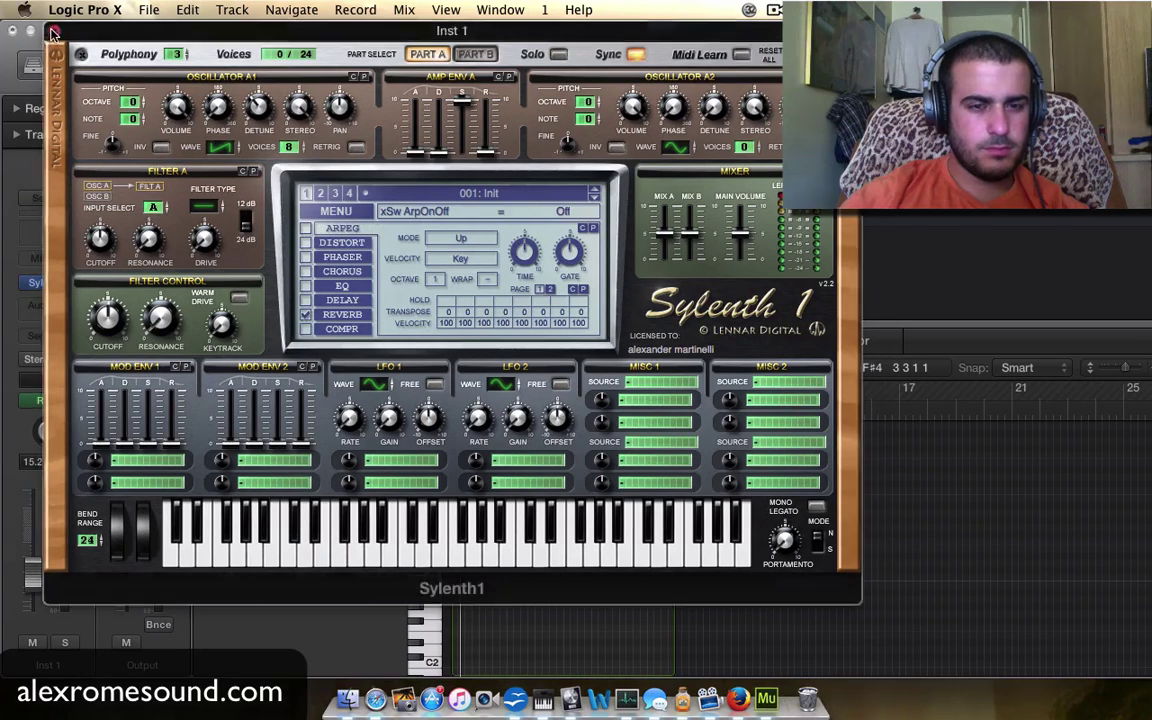
left_click(54, 30)
Shorten the eight-bar D4 note at bar 1 to one beat and audition it
scroll(617, 612, "up", 3)
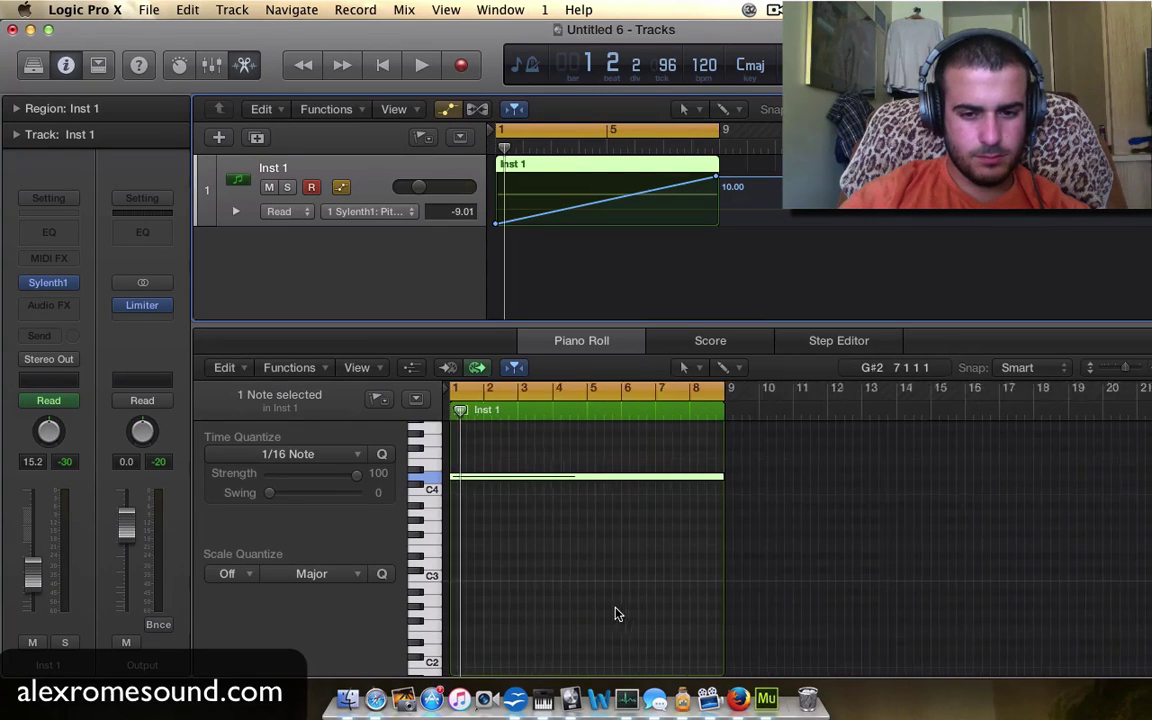
left_click_drag(736, 481, 450, 476)
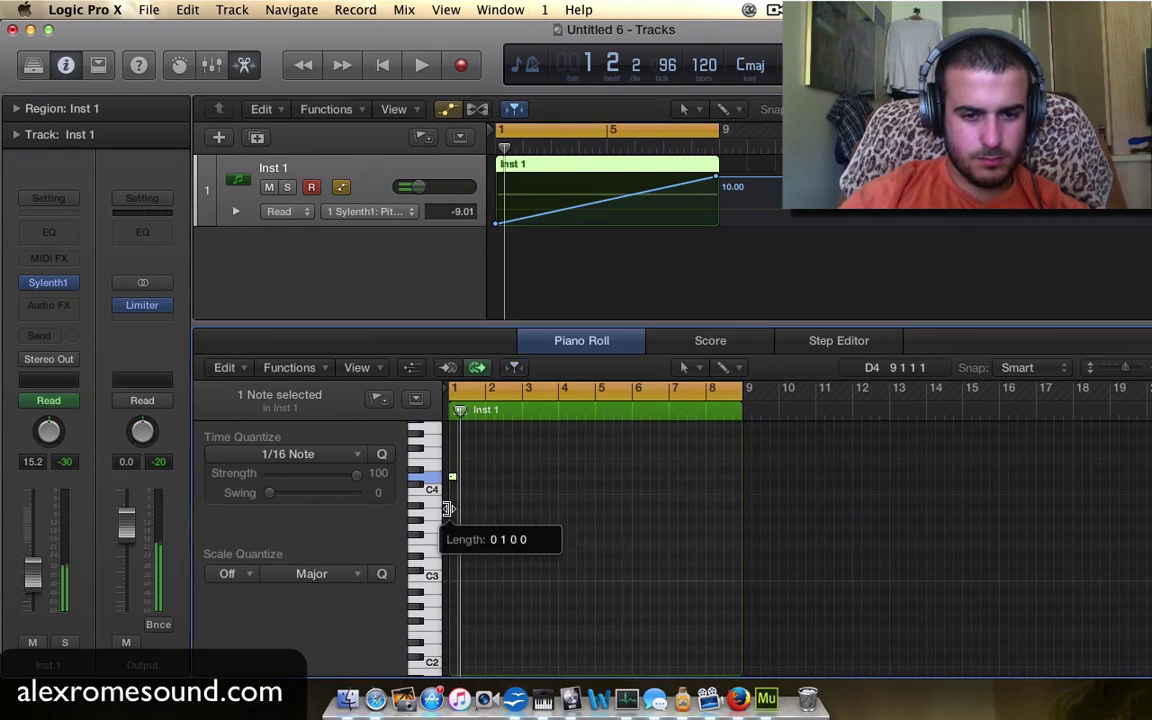
key("super+Right")
key("super+Right")
key("super+Right")
scroll(454, 514, "left", 3)
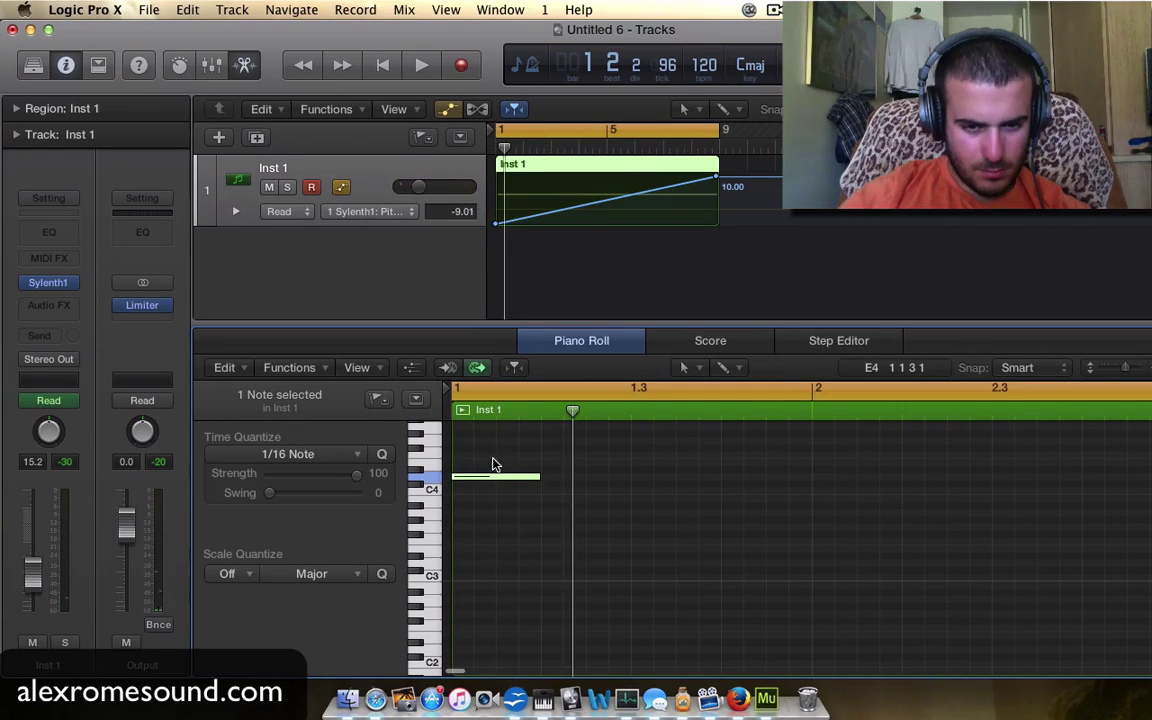
key("space")
key("space")
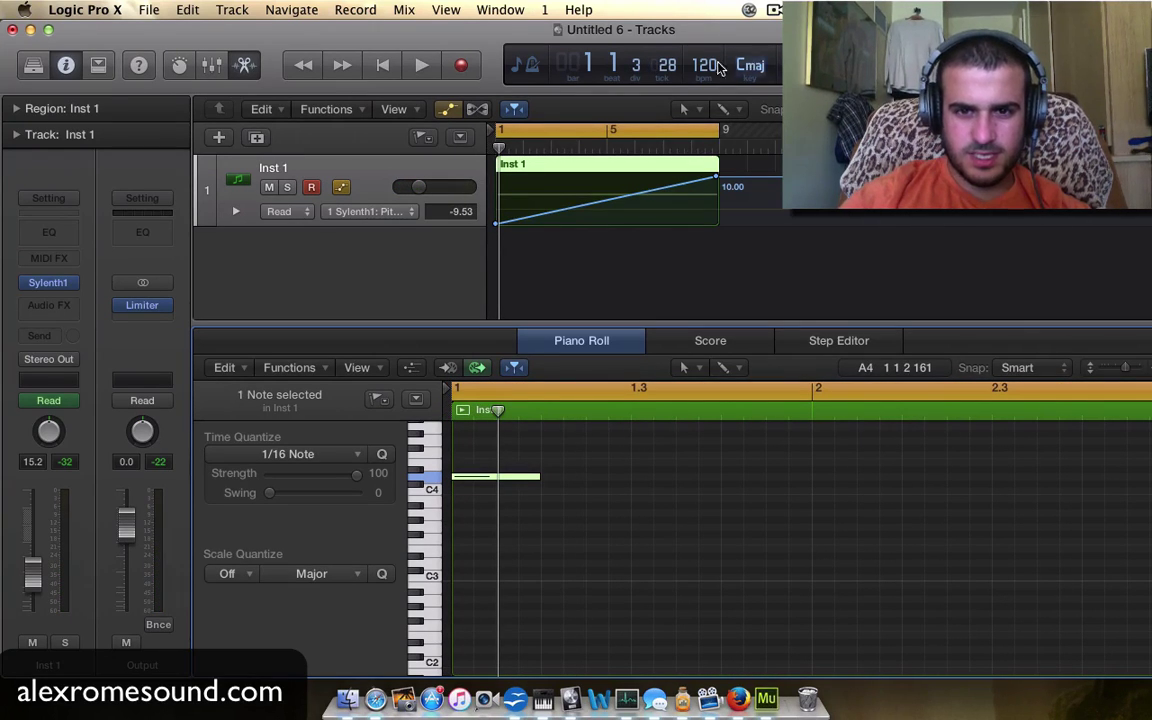
Set the project tempo to 129 BPM and audition the note
left_click_drag(718, 66, 705, 60)
key("space")
key("space")
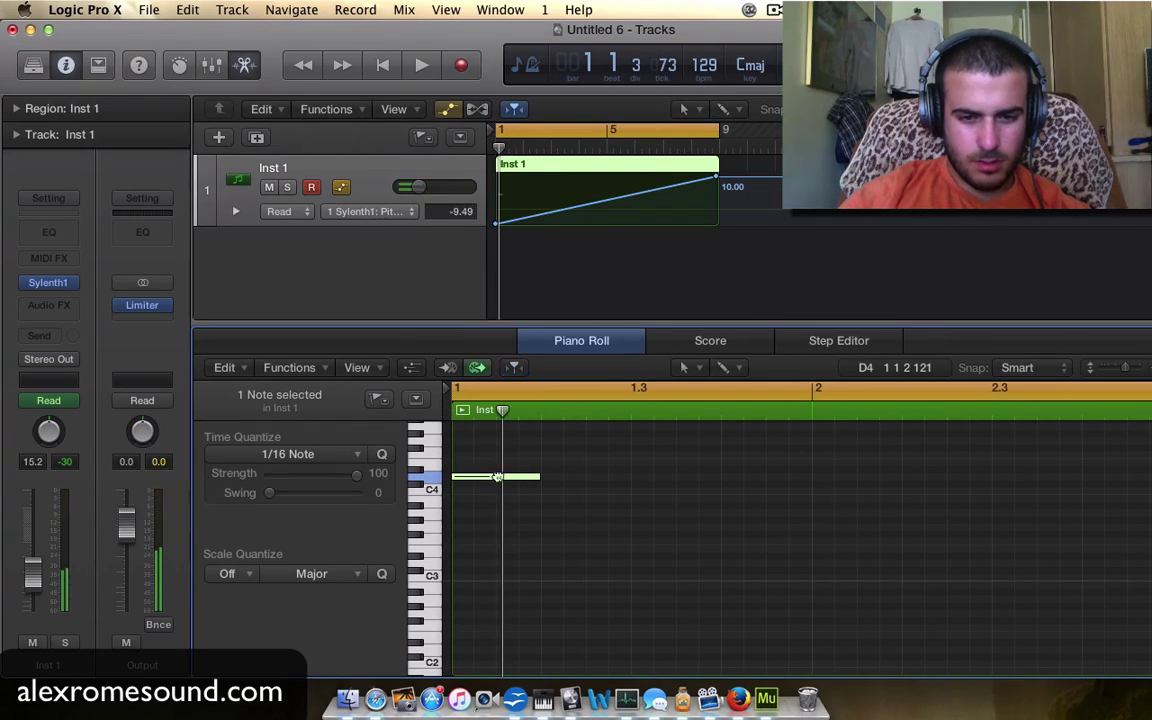
Turn the D4 note into shorter hits starting at 1.1.3, 1.2.1 and 1.2.3, and audition them
left_click_drag(497, 477, 528, 477)
left_click(548, 479, "super")
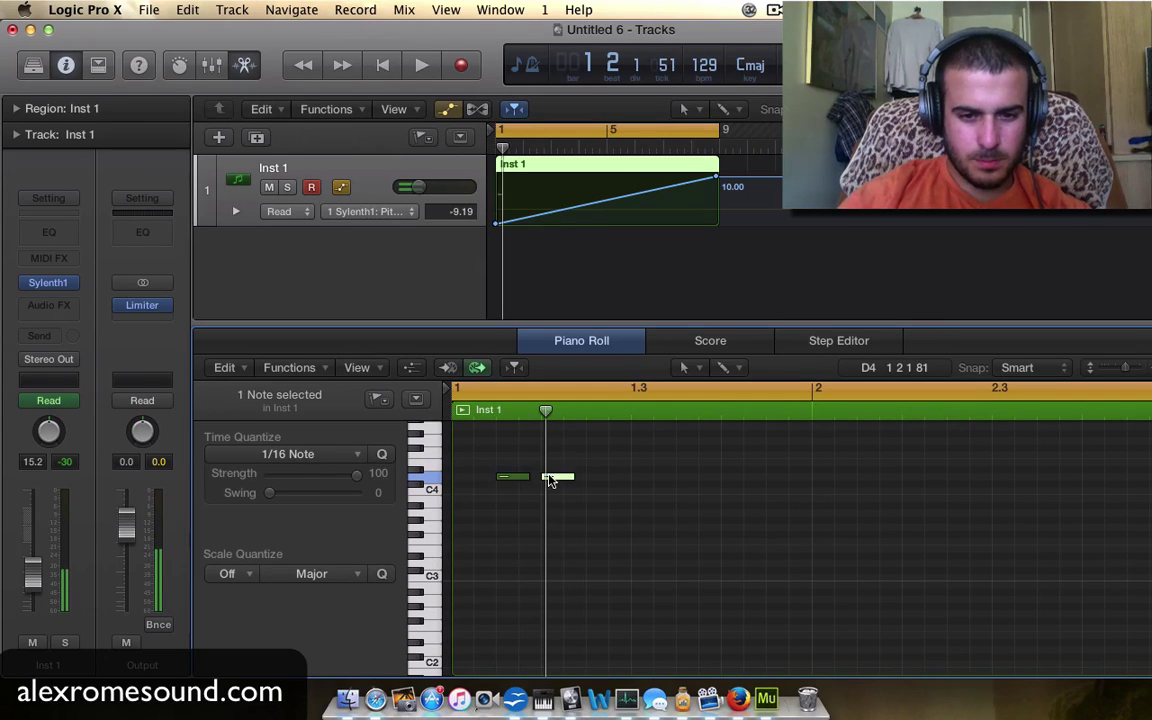
left_click(598, 478)
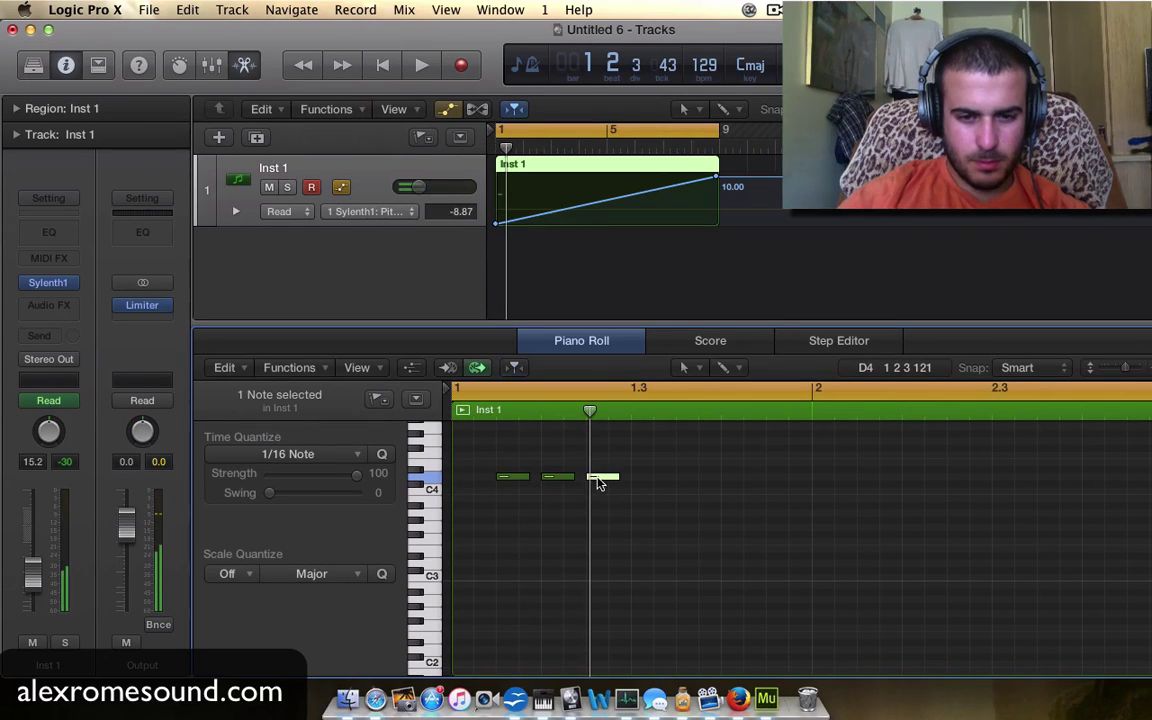
key("space")
key("space")
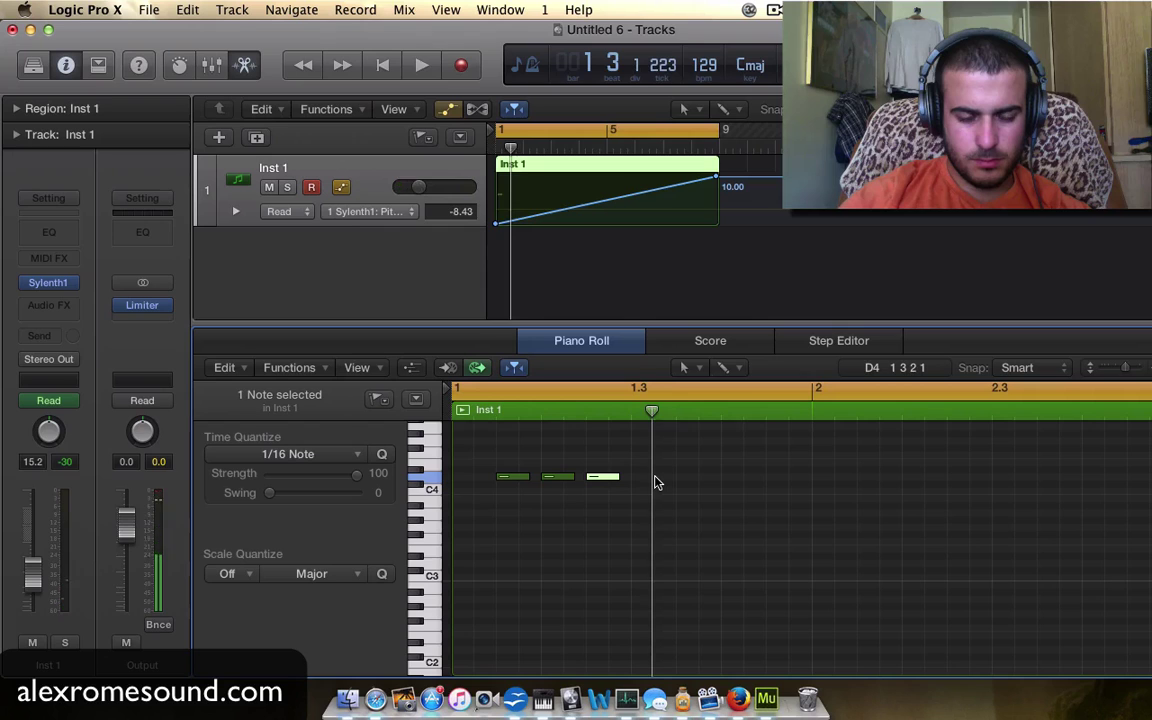
Build three consecutive 1/16 D4 notes from 1.1.3, delete the leftover longer note, and audition the result
mouse_move(529, 477)
left_mouse_down()
mouse_move(509, 488)
mouse_move(541, 478)
mouse_move(504, 476)
mouse_move(512, 483)
left_mouse_up()
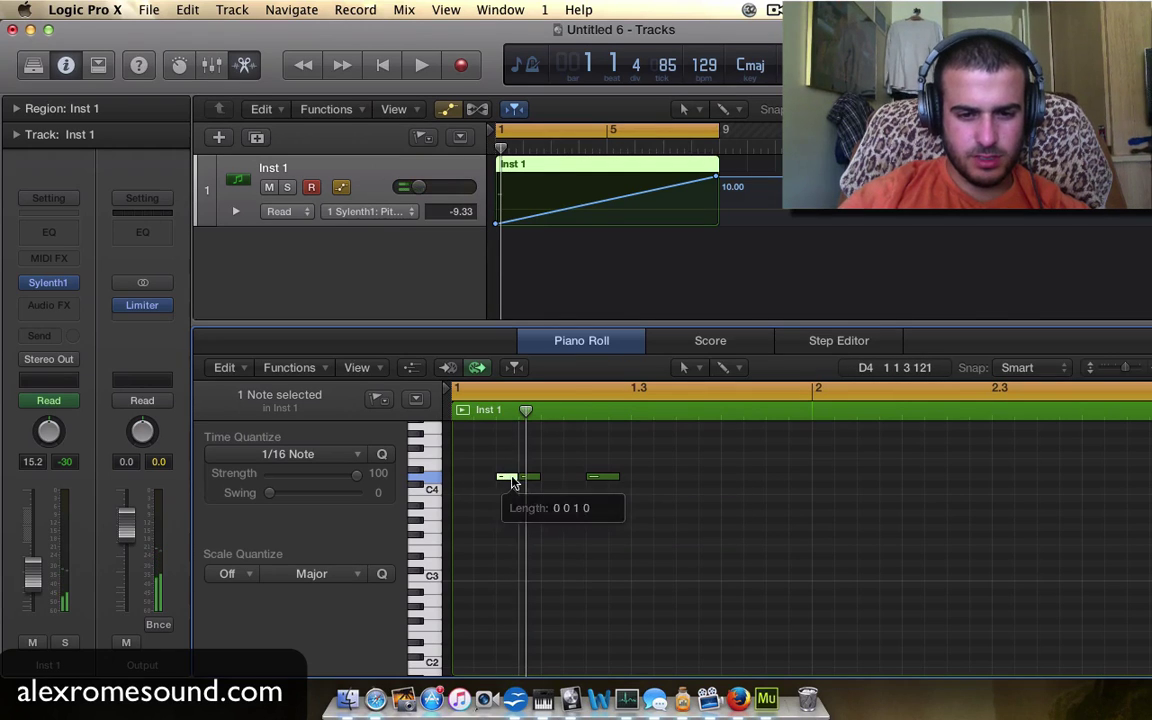
left_click(545, 477)
key("space")
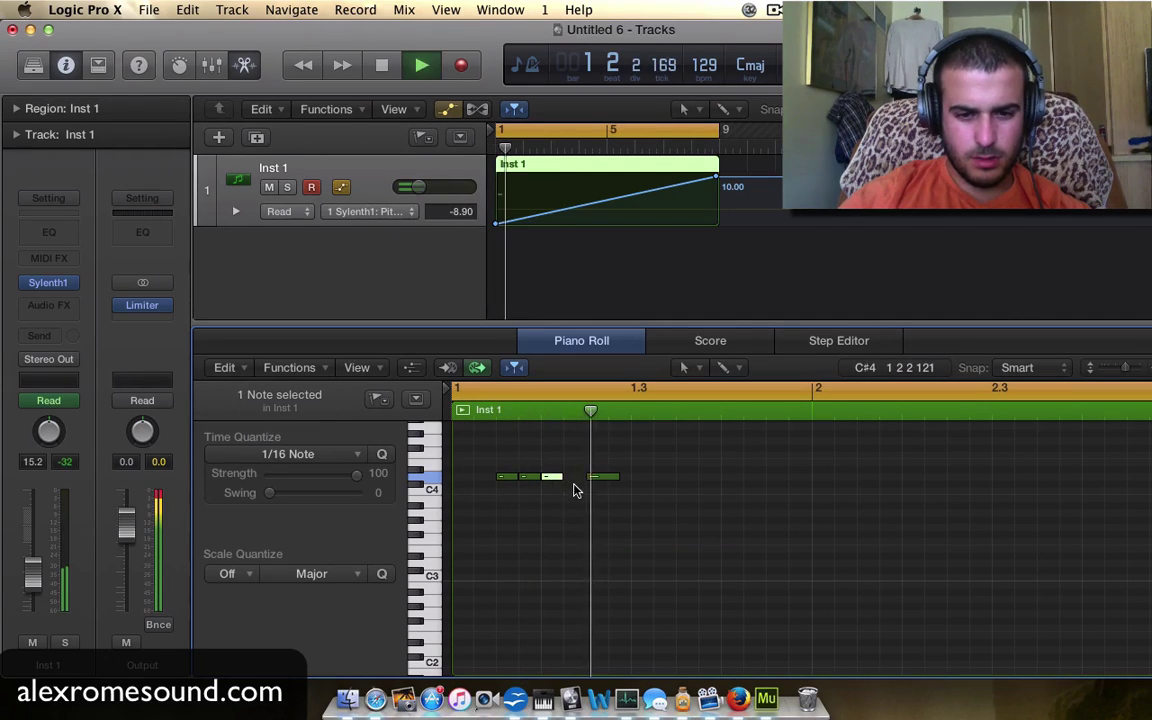
key("space")
left_click(600, 478)
key("BackSpace")
key("space")
key("space")
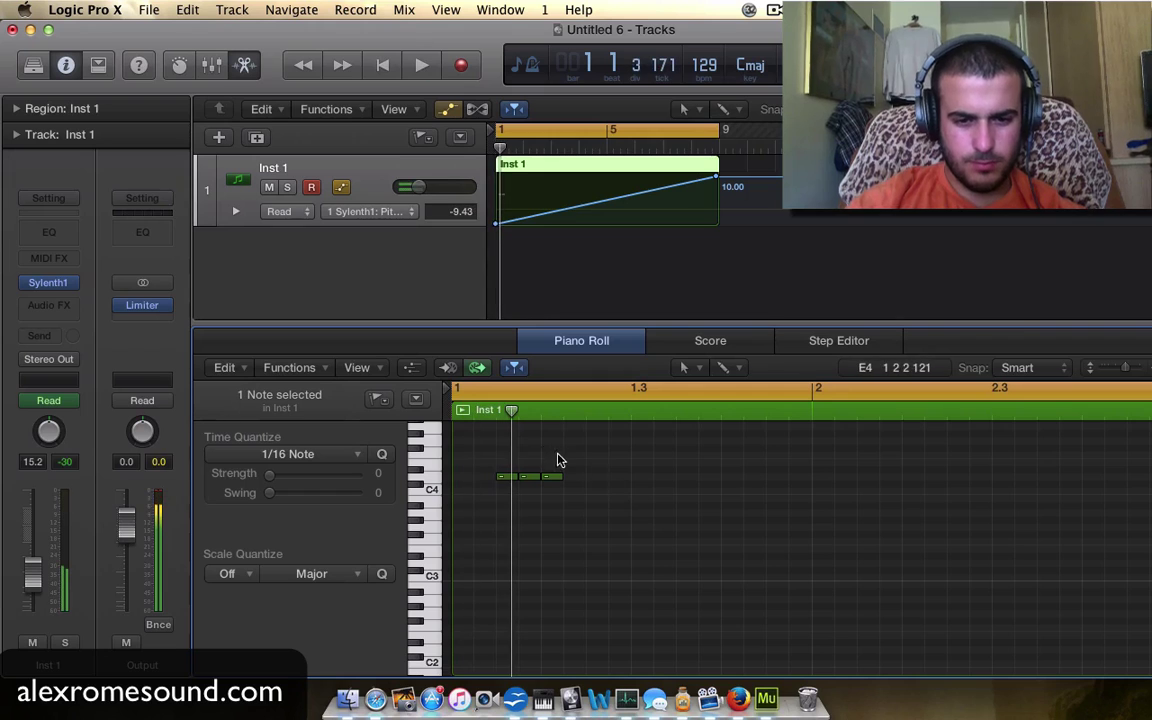
Move the three 1/16 notes earlier so the group starts at 1.1.2, and audition it
left_click_drag(516, 449, 480, 477)
key("space")
key("space")
key("space")
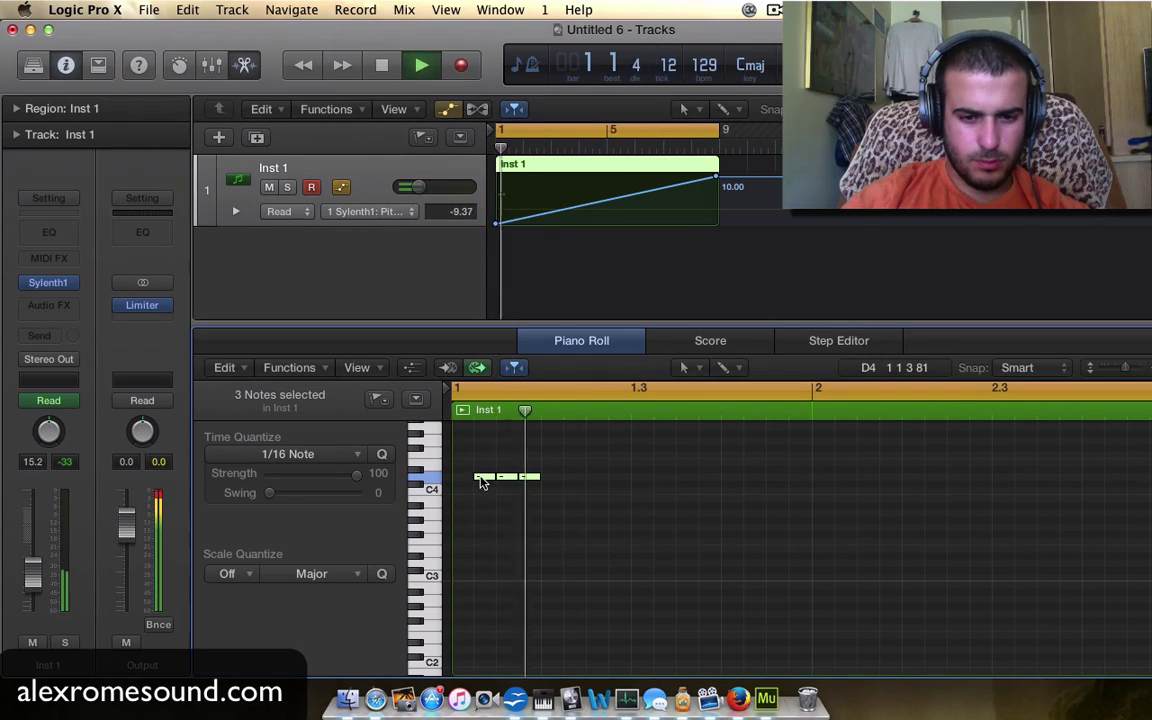
key("space")
Repeat the three-note group with one copy, shift the copy to start at 1.2.2, and audition both groups
key("super+r")
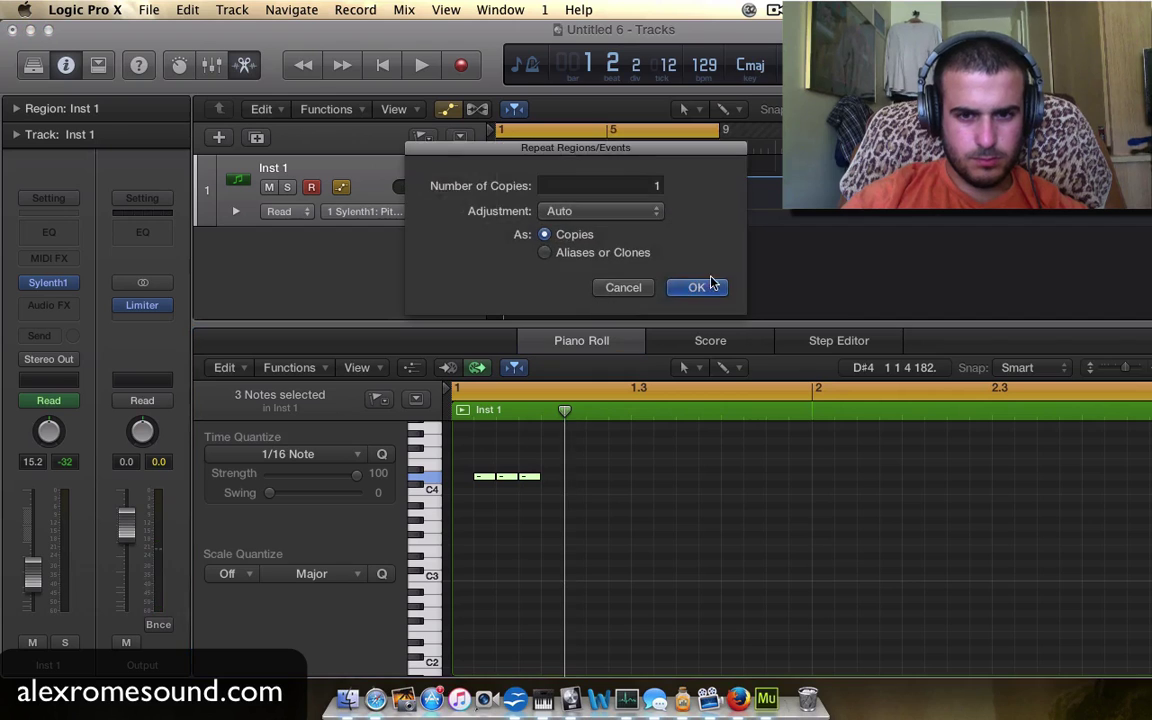
left_click(697, 287)
left_click(575, 479)
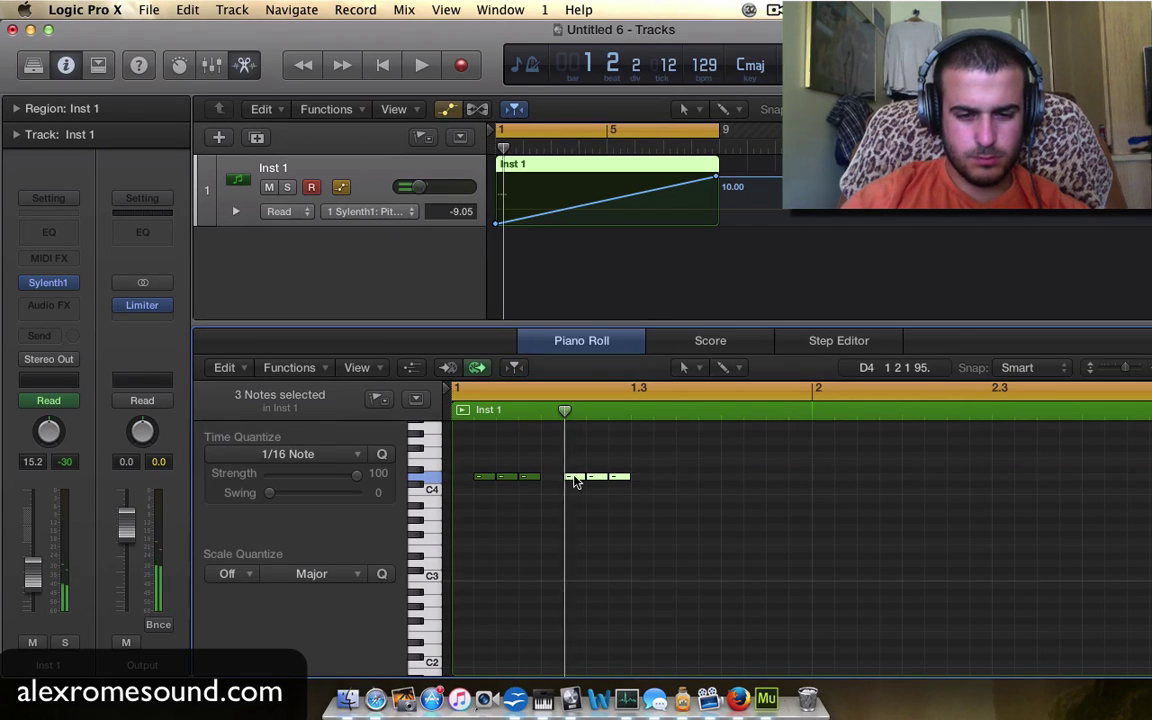
key("space")
key("space")
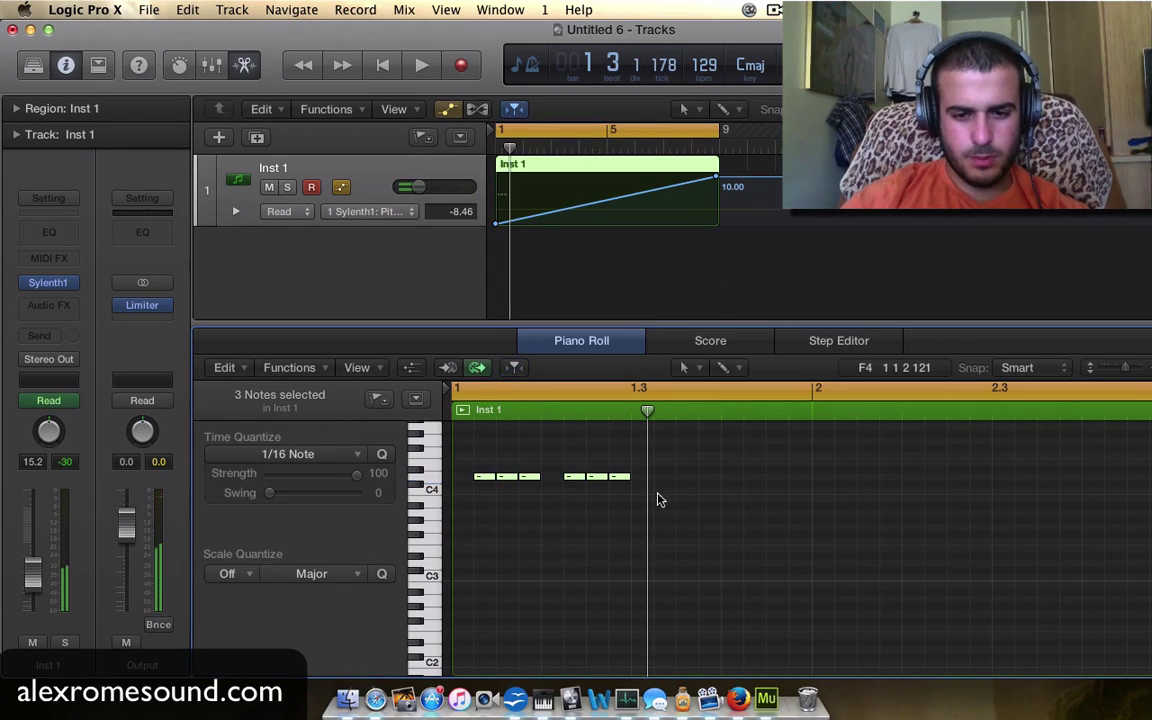
Repeat the six notes once and shift the copies to start at 1.3.2
key("super+r")
left_click(690, 286)
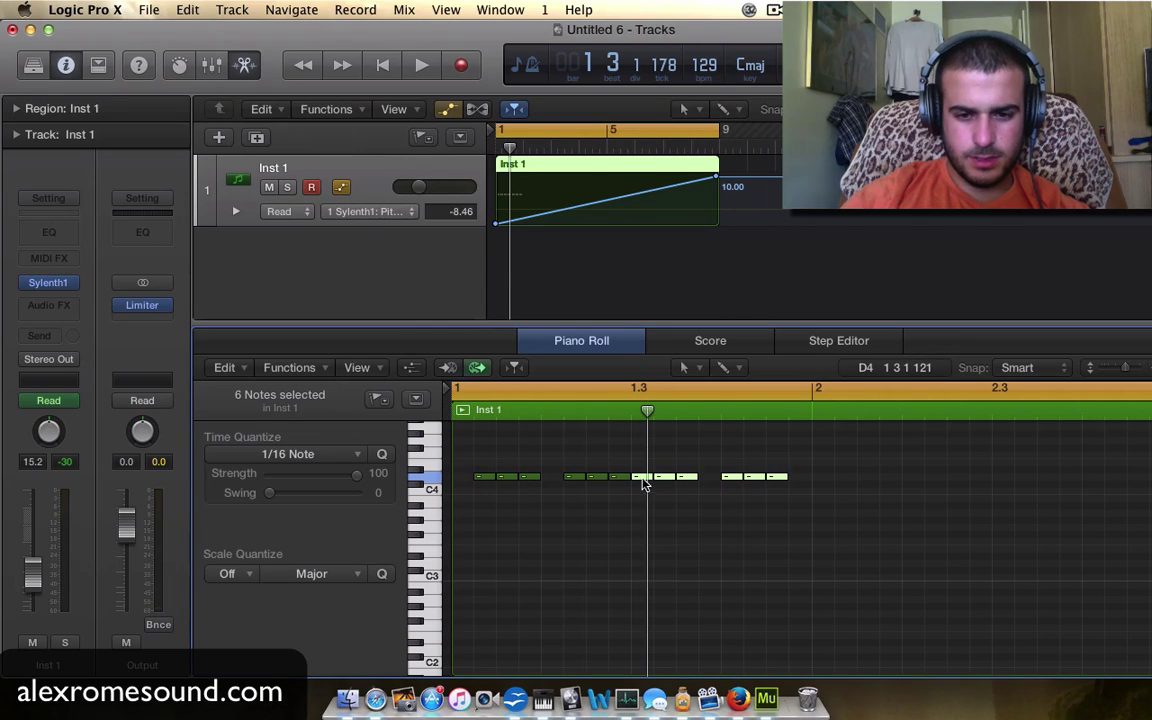
left_click_drag(641, 479, 665, 478)
Repeat the full bar of 12 notes once and shift the copies to start at 2.1.2
left_click_drag(828, 496, 470, 482)
key("super+r")
left_click(706, 297)
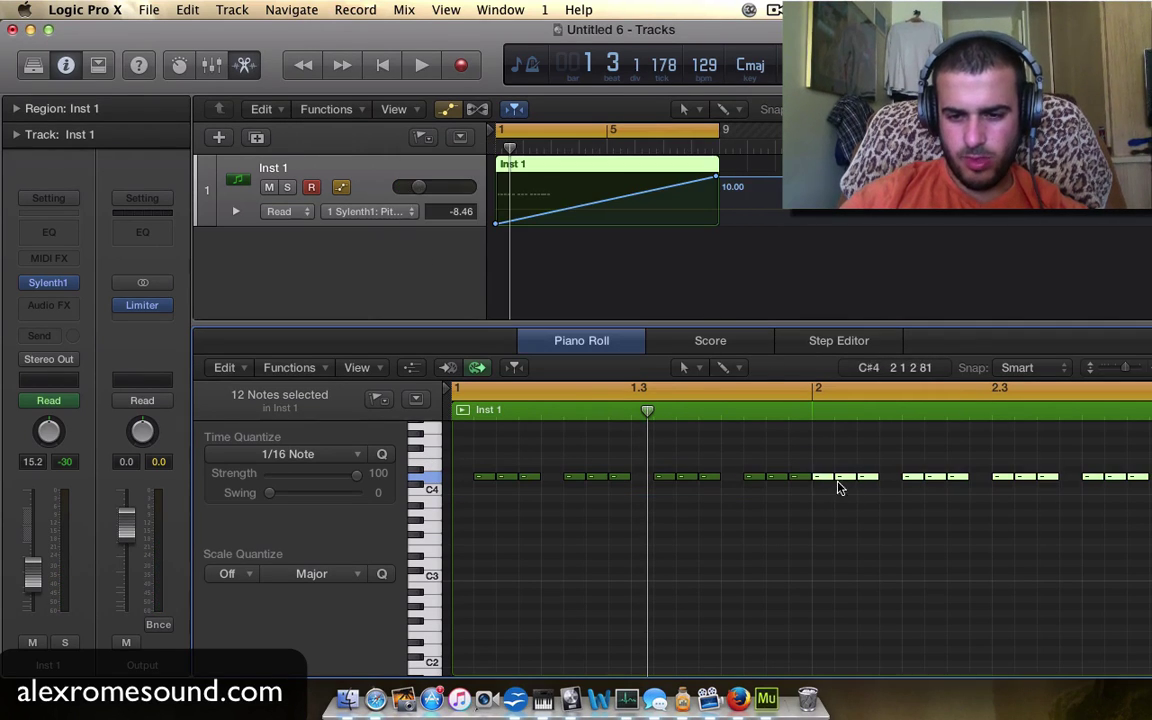
left_click_drag(826, 480, 458, 463)
Repeat the two-bar pattern of 24 notes once and shift the copies to start at 3.1.2
key("super+Left")
key("super+Left")
key("super+r")
left_click(705, 286)
key("super+Right")
key("super+Right")
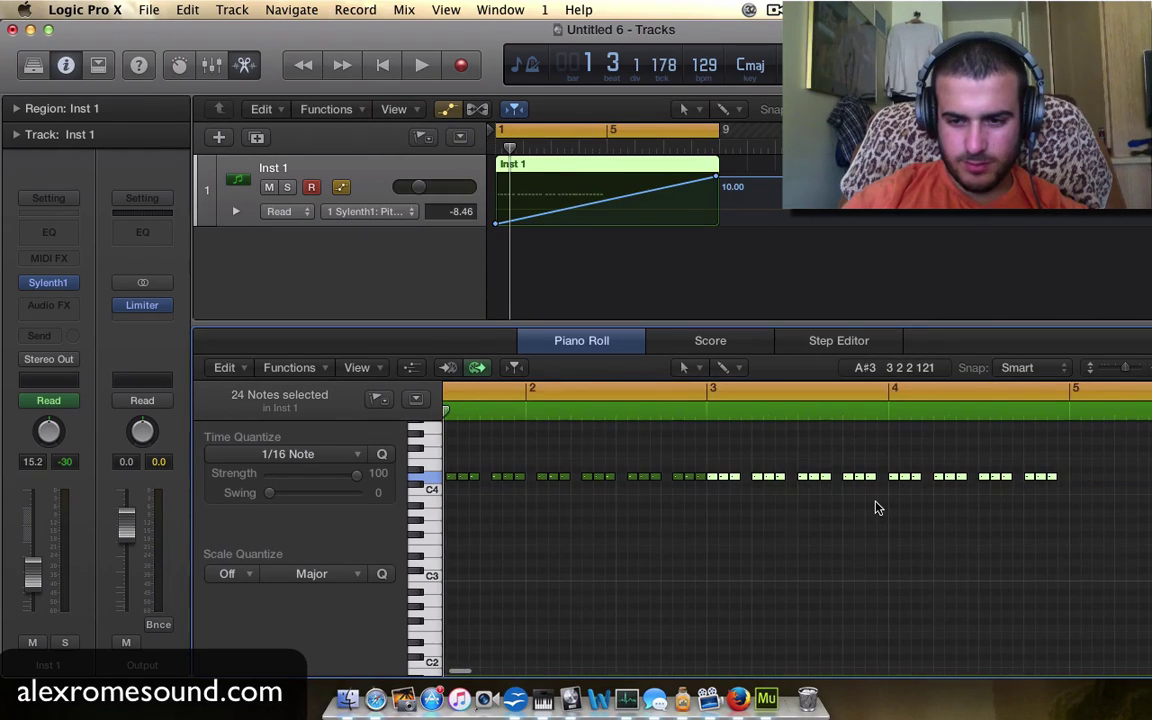
scroll(876, 508, "right", 5)
left_click_drag(803, 479, 841, 483)
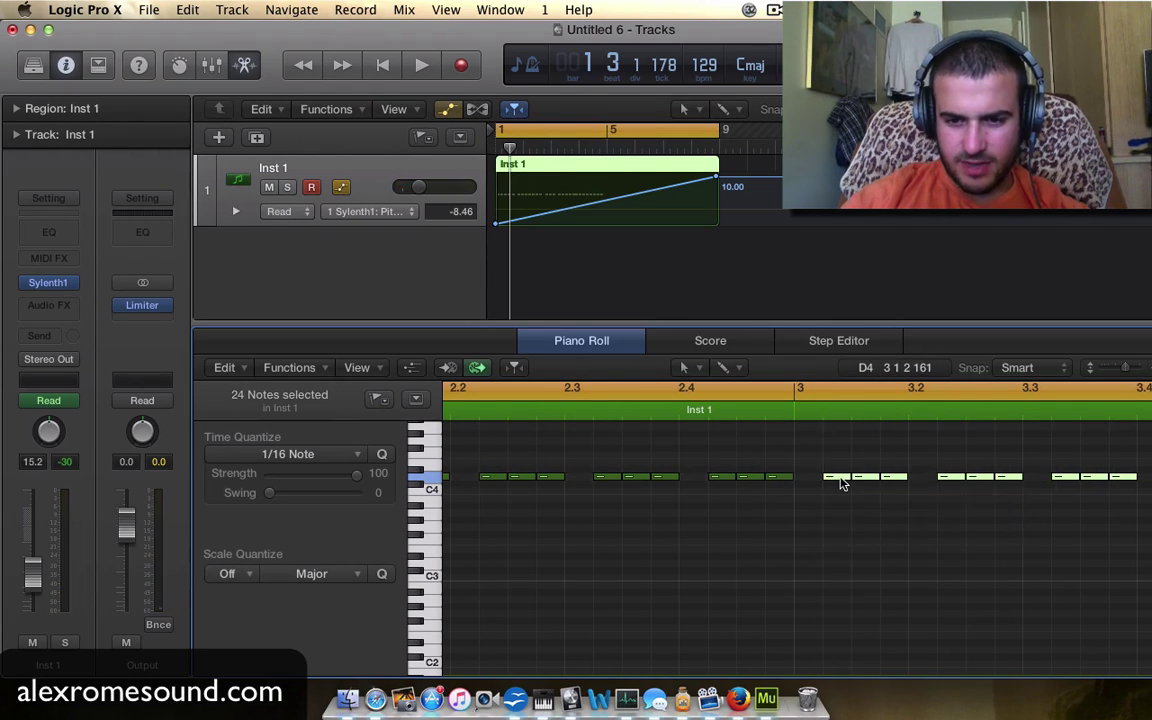
Deselect the notes and audition the start of the four-bar pattern
key("super+Left")
key("super+Left")
scroll(850, 488, "left", 3)
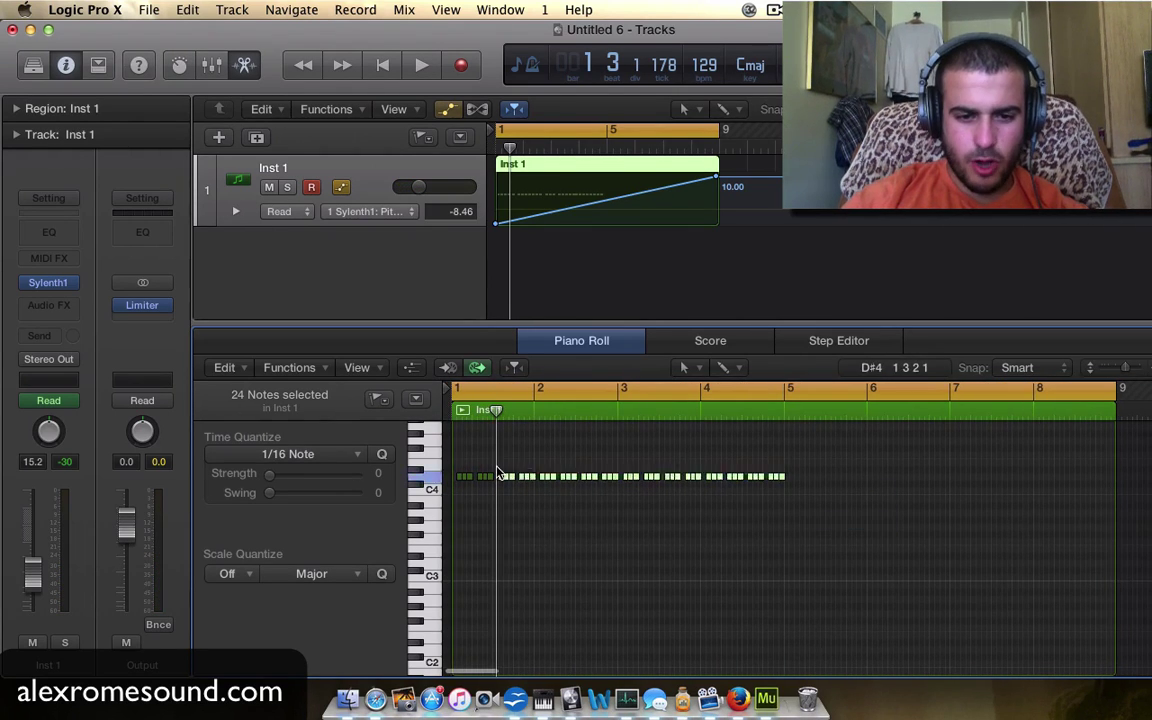
left_click(498, 476)
key("space")
key("space")
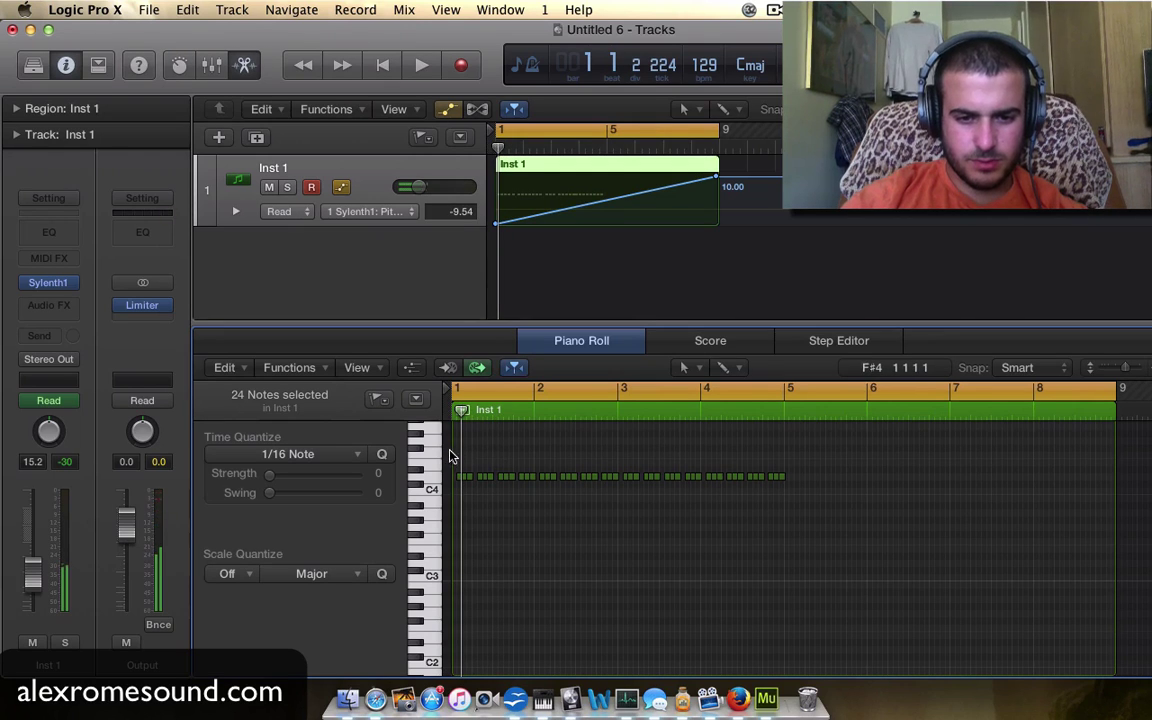
Repeat the four-bar pattern of 48 notes once and shift the copies to start at 5.1.2
left_click_drag(452, 452, 882, 544)
key("super+r")
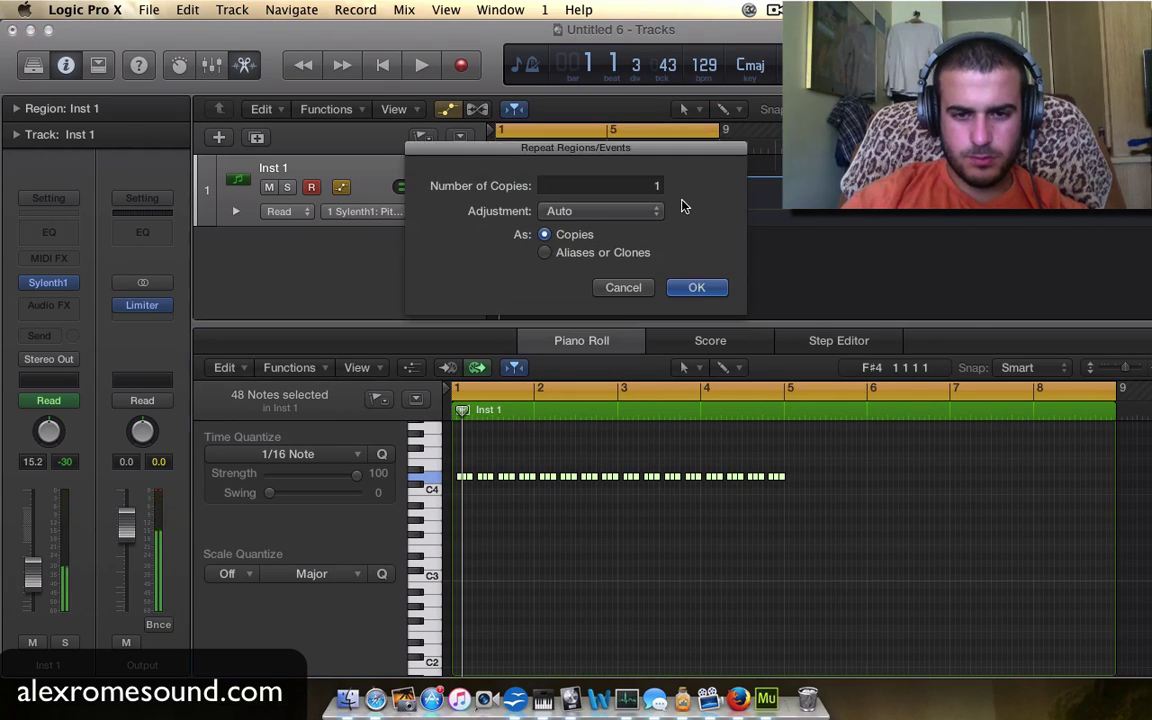
left_click(717, 288)
key("space")
key("space")
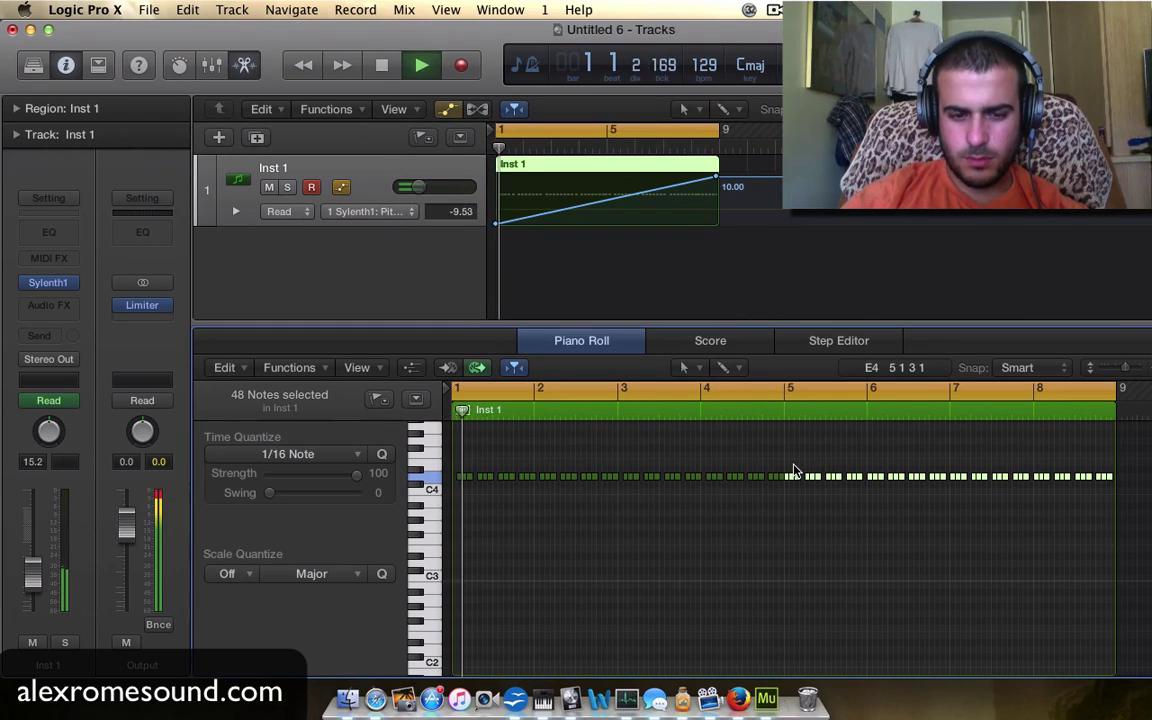
key("super+Right")
key("super+Right")
key("super+Right")
key("super+Right")
scroll(860, 508, "right", 8)
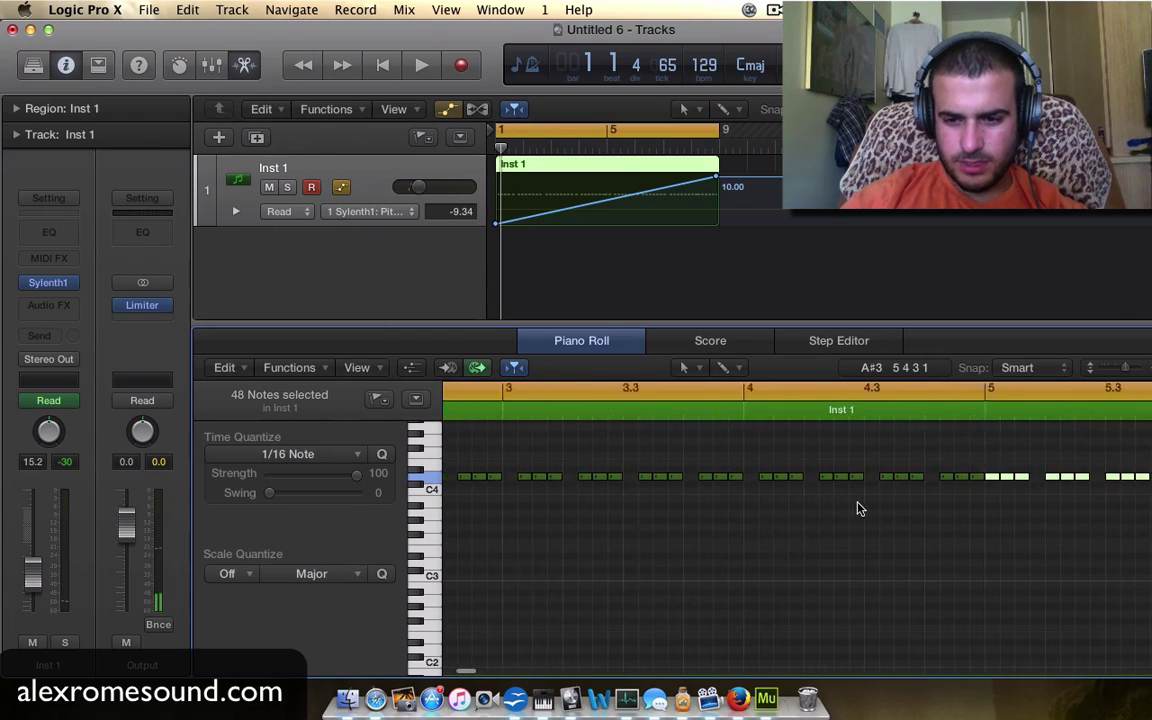
scroll(857, 507, "up", 3)
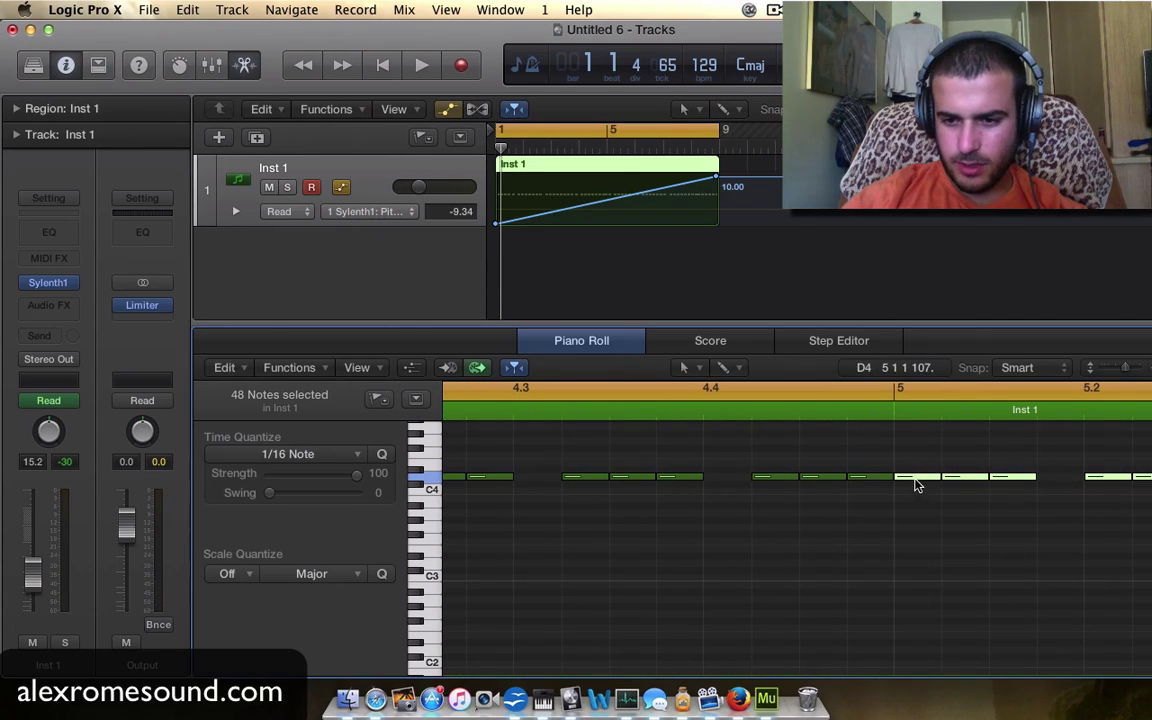
left_click(938, 476)
Select all notes of the eight-bar pattern and audition the gated pitch sweep from bar 1
scroll(962, 480, "down", 8)
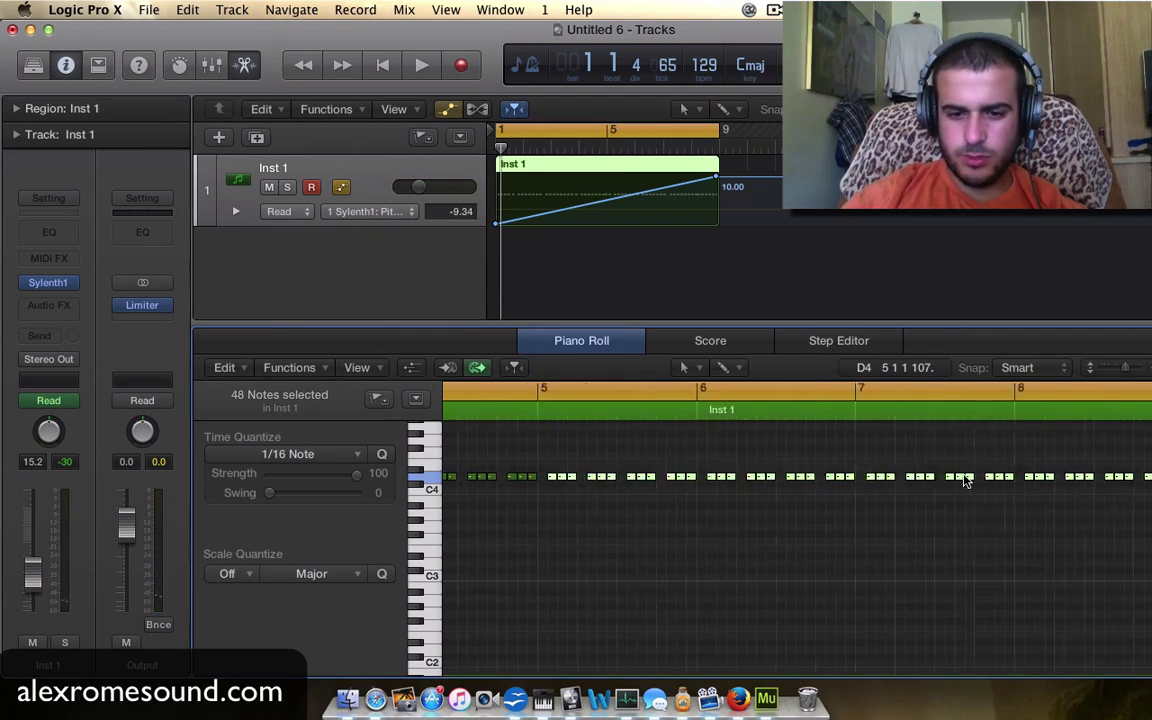
scroll(963, 480, "left", 3)
left_click_drag(859, 538, 492, 480)
scroll(555, 484, "up", 5)
scroll(557, 484, "up", 3)
key("space")
scroll(512, 498, "down", 6)
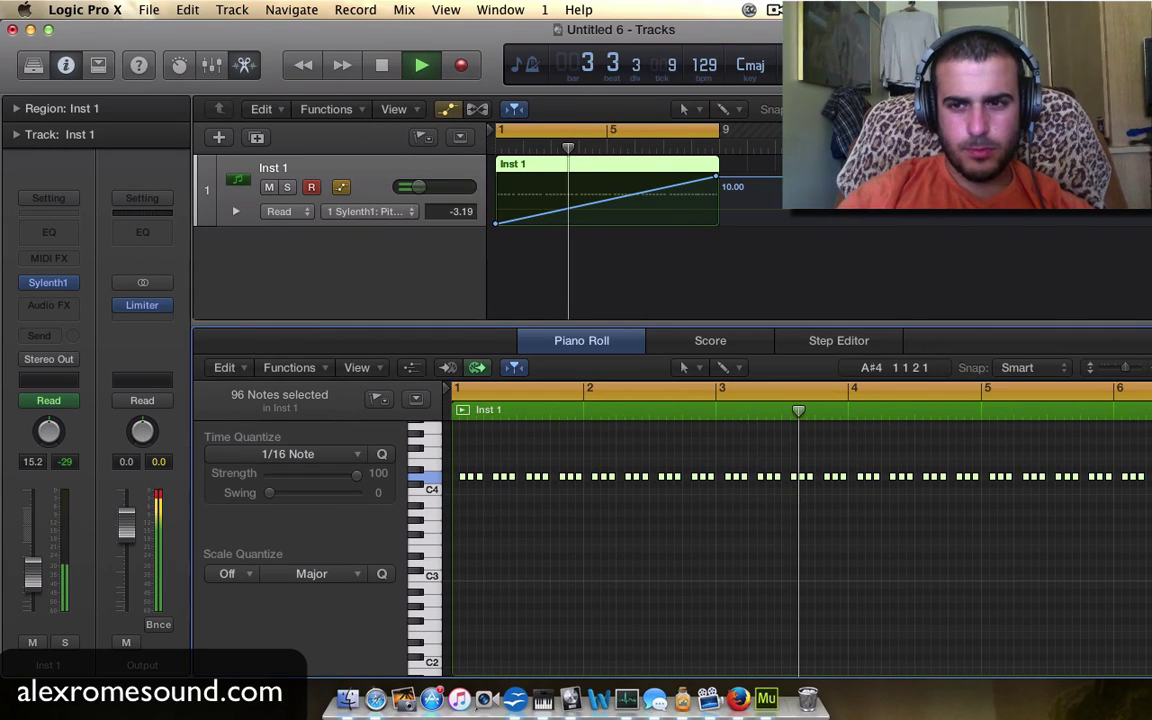
key("space")
key("Return")
key("space")
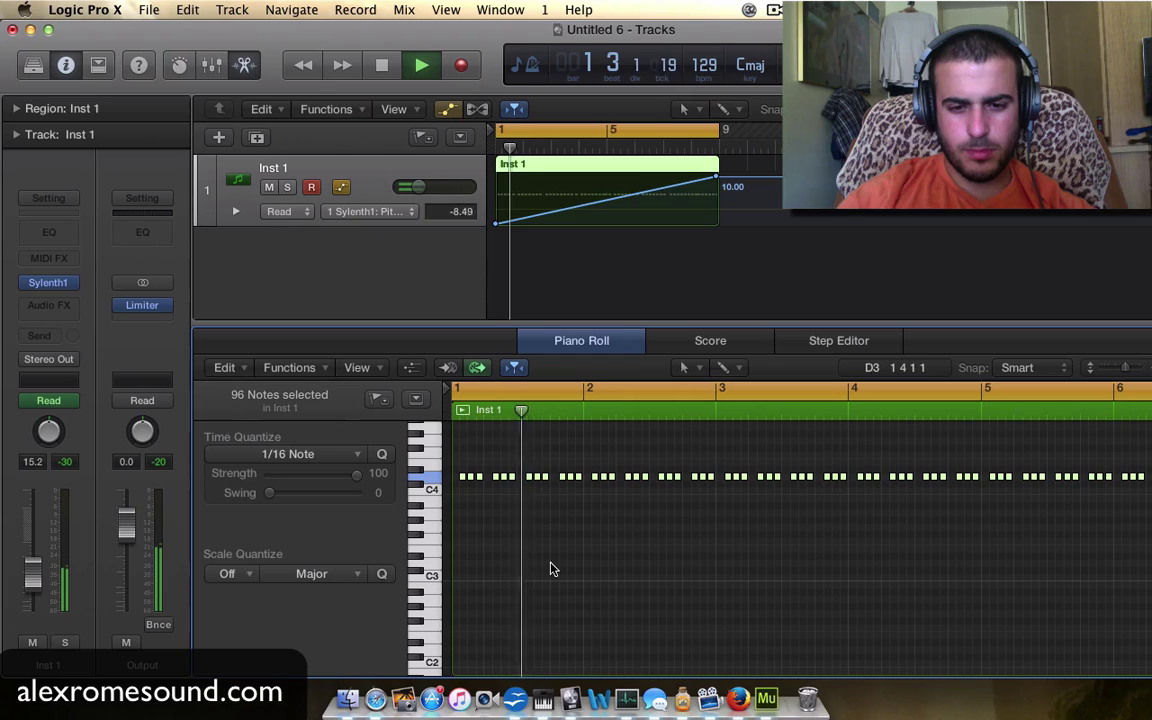
Fine-tune oscillator A1's detune in Sylenth1 and set oscillator A2 to a sawtooth wave, 8 voices, octave +1 and volume 7.62
left_click(50, 283)
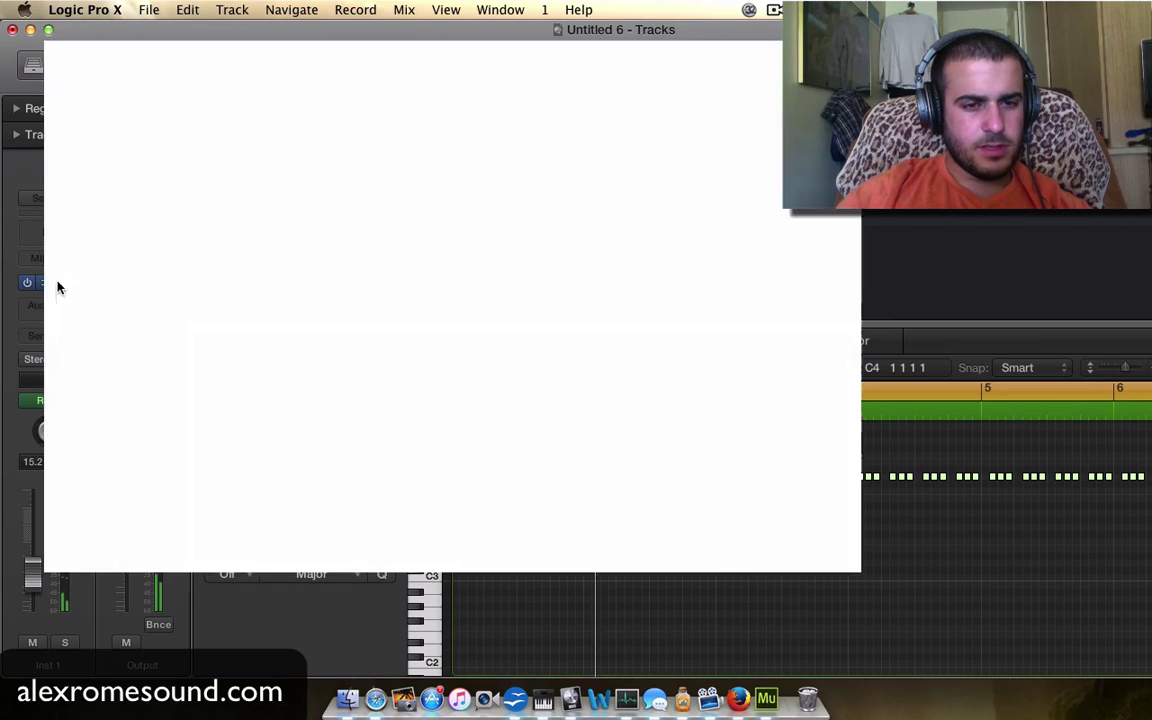
left_click(265, 117)
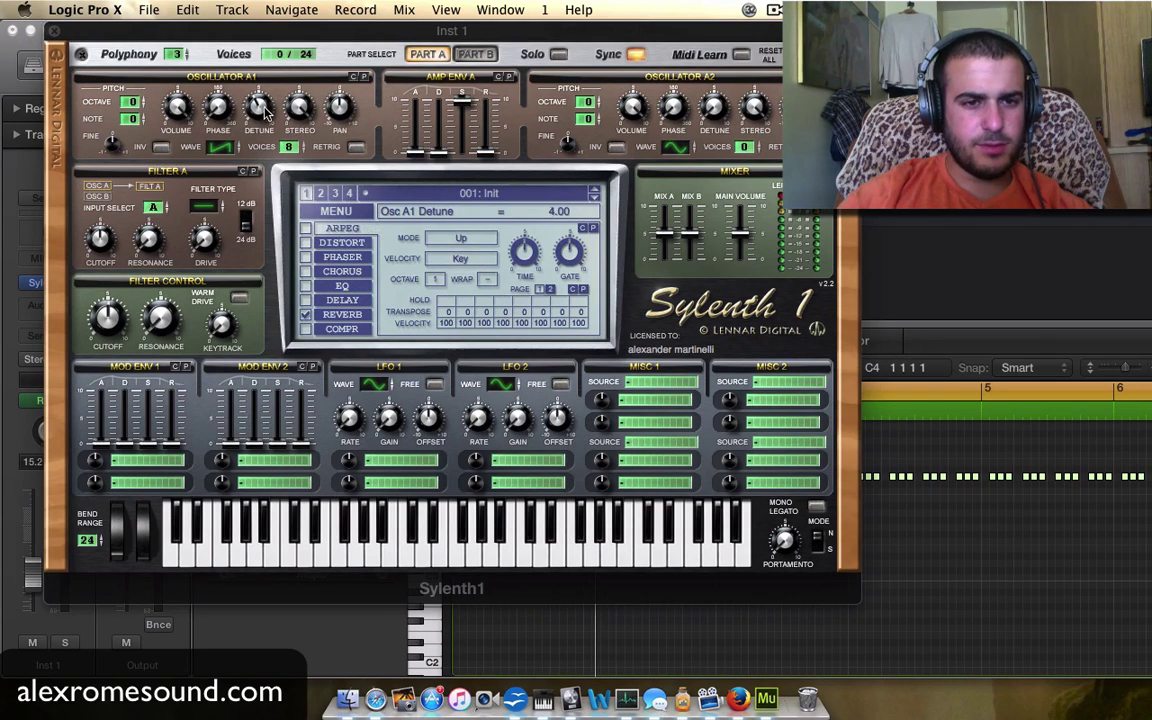
left_click_drag(267, 106, 267, 103)
left_click_drag(684, 139, 746, 4)
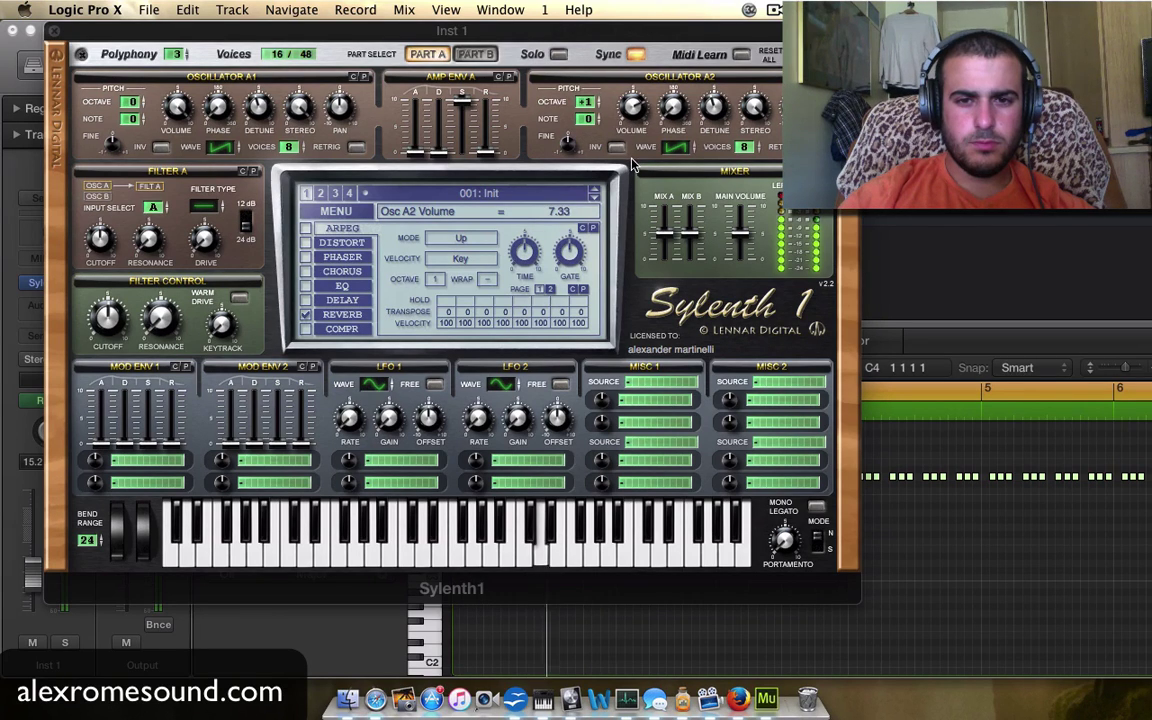
left_click_drag(632, 165, 632, 158)
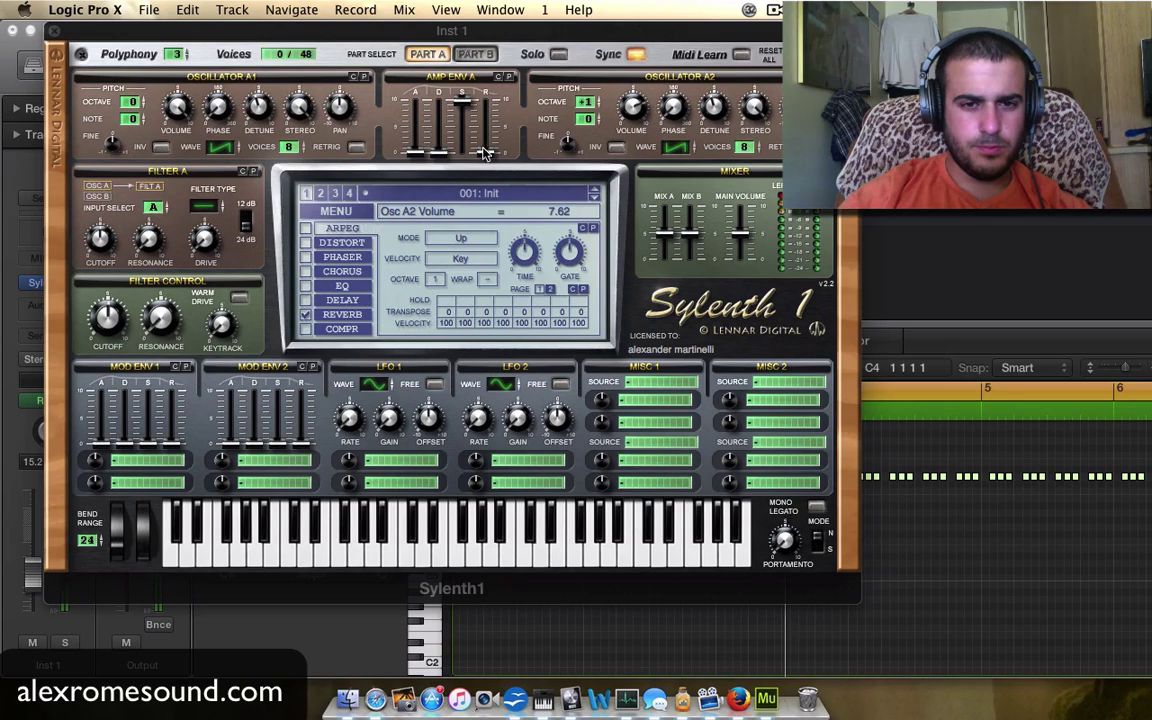
Set Amp Envelope A's release to 0.85 during playback, close the synth and stop playback
left_click_drag(484, 138, 490, 165)
left_click_drag(489, 158, 489, 157)
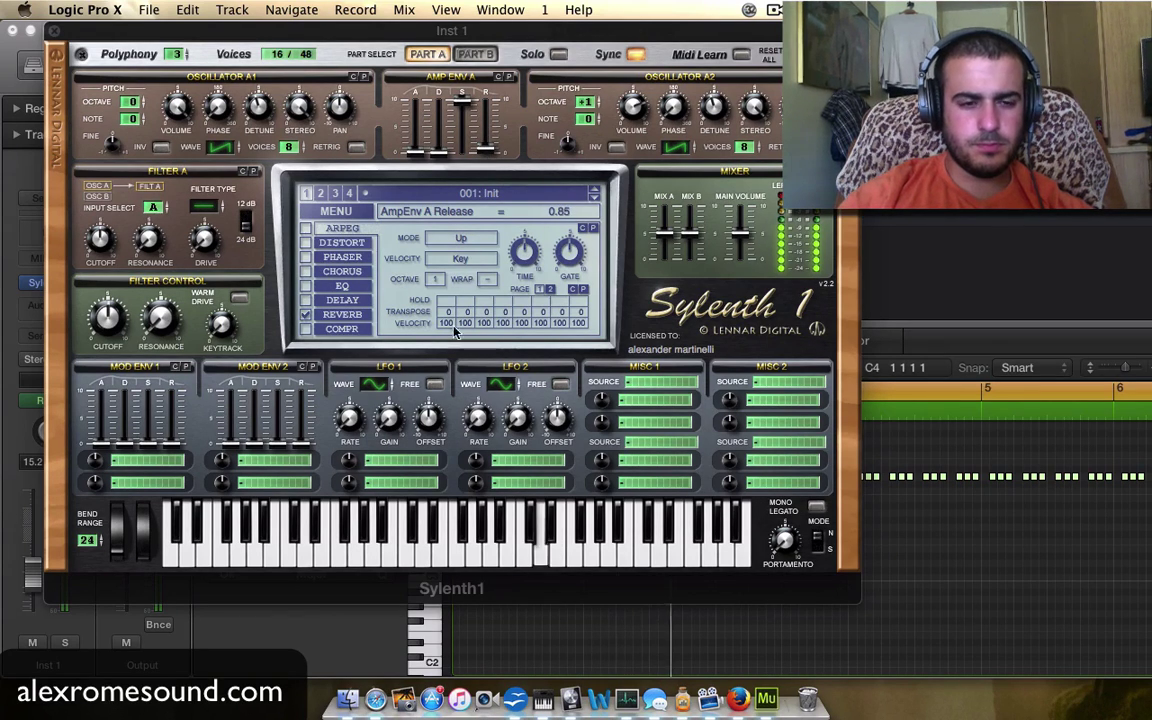
key("super+w")
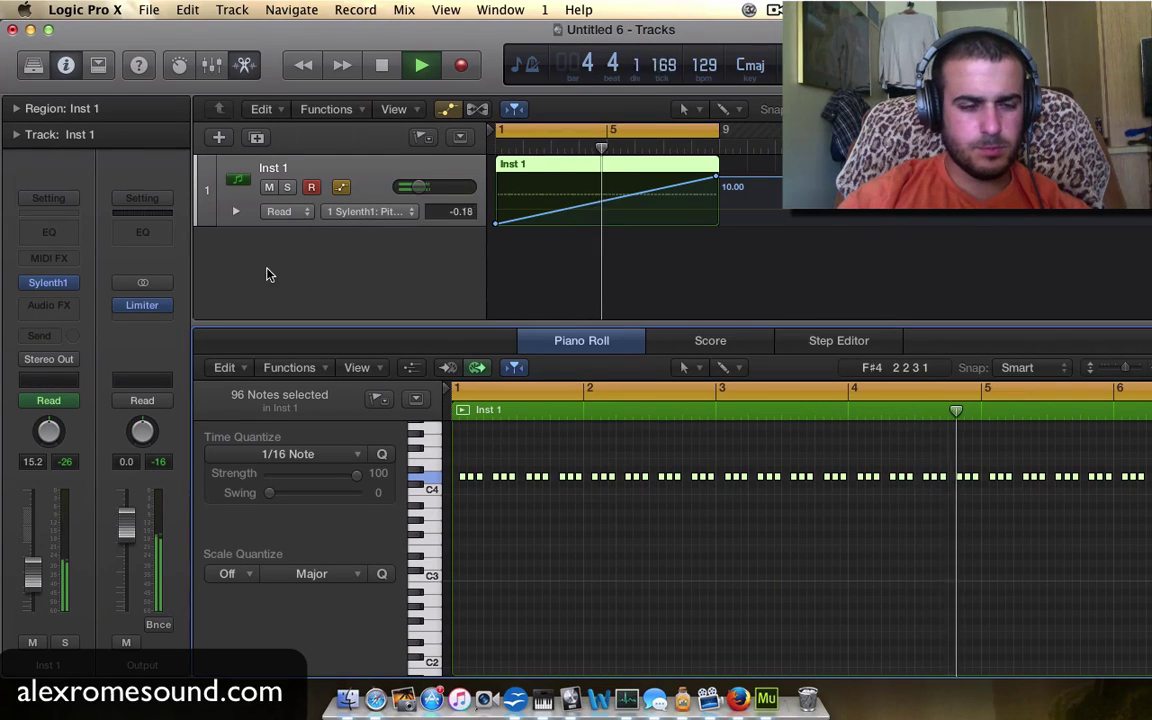
key("space")
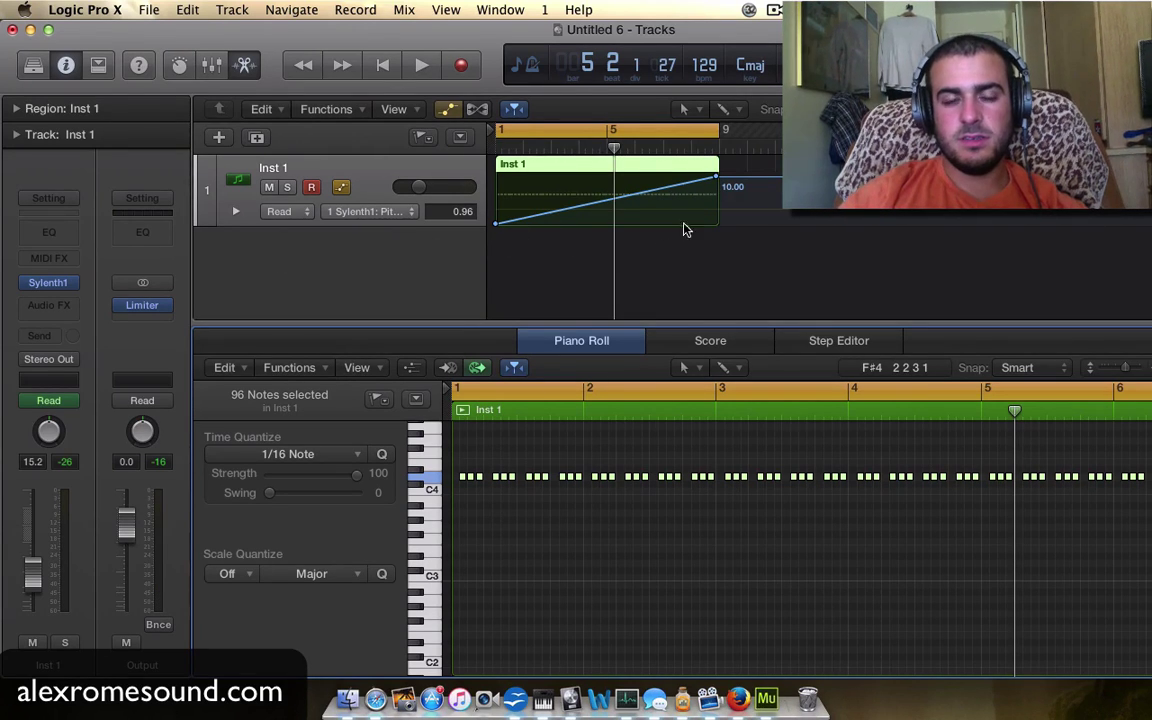
left_click(376, 216)
mouse_move(398, 289)
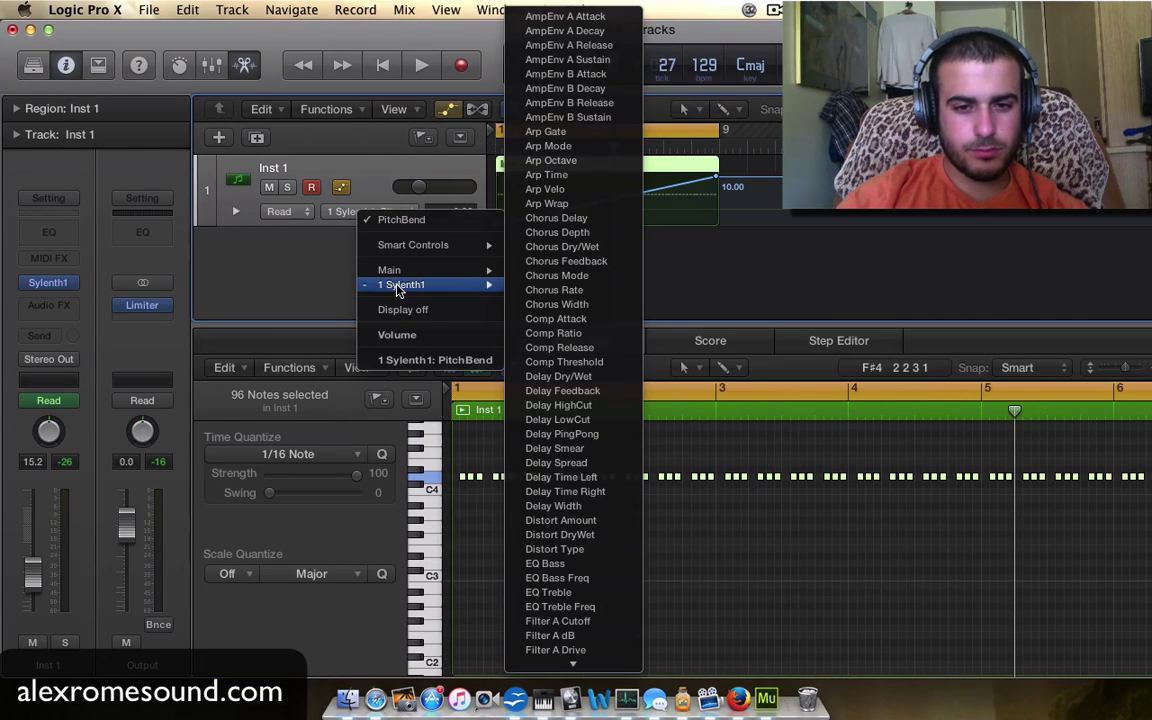
left_click(247, 270)
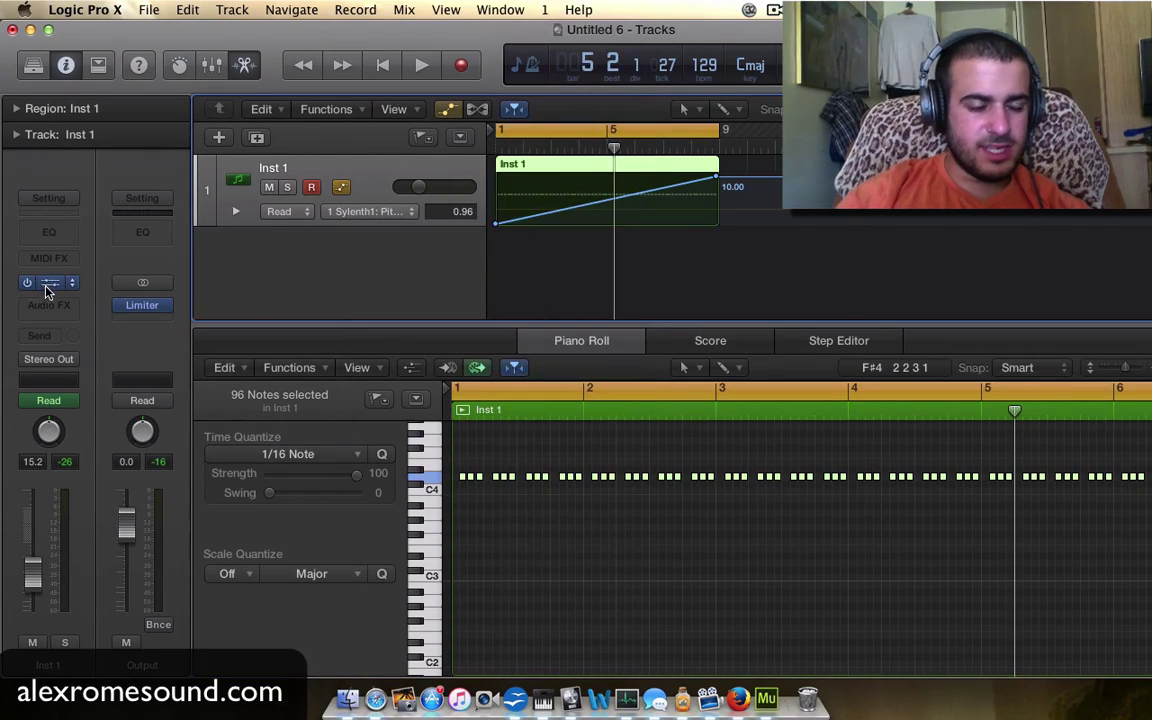
Set Sylenth1's Filter A to Lowpass with a resonance of 0.71 and a cutoff of 25.24 Hz
left_click(47, 284)
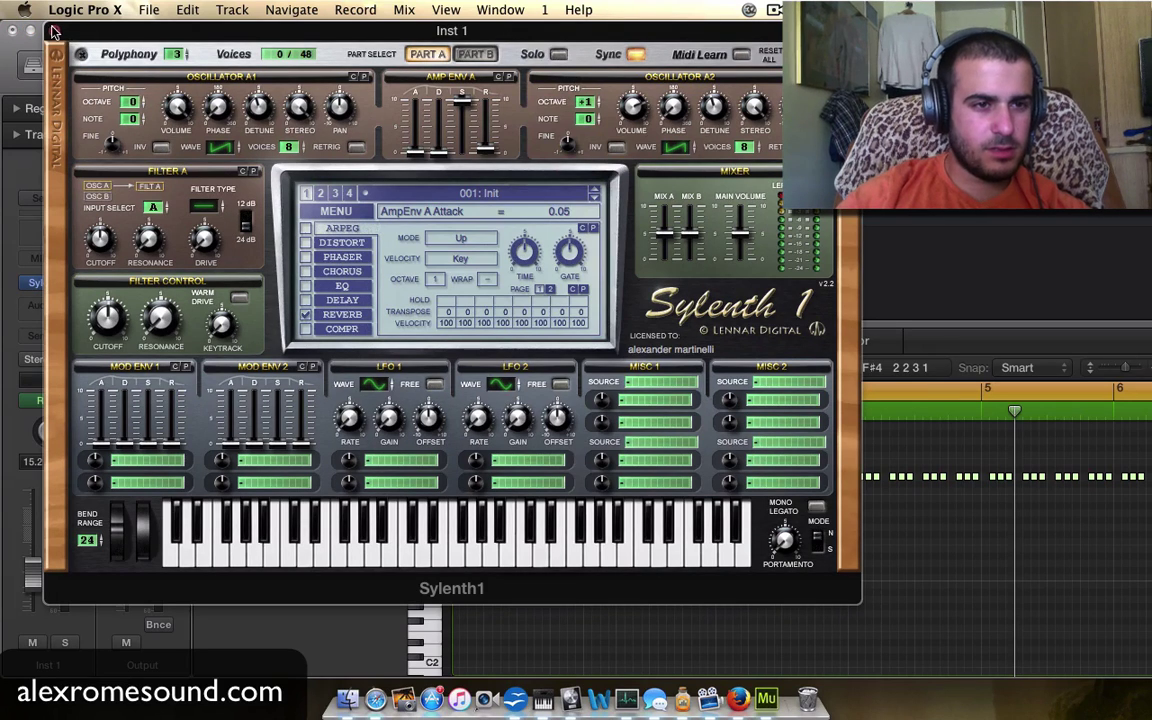
left_click_drag(219, 213, 219, 194)
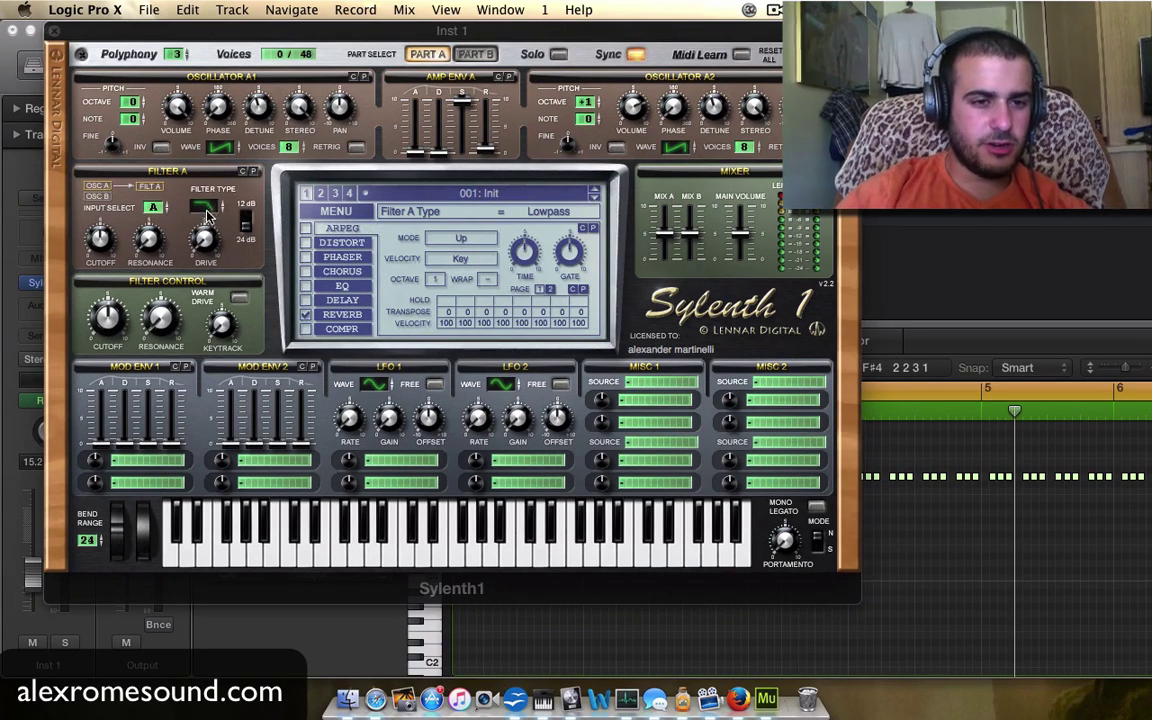
left_click_drag(104, 248, 99, 335)
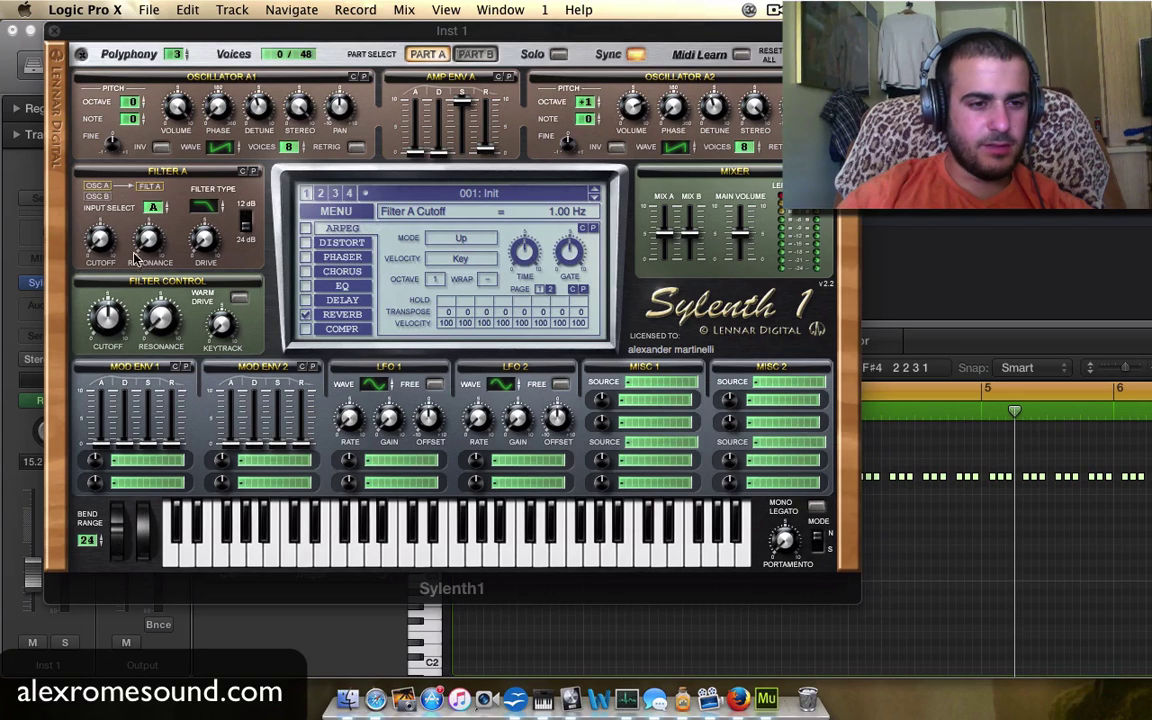
left_click_drag(145, 240, 125, 202)
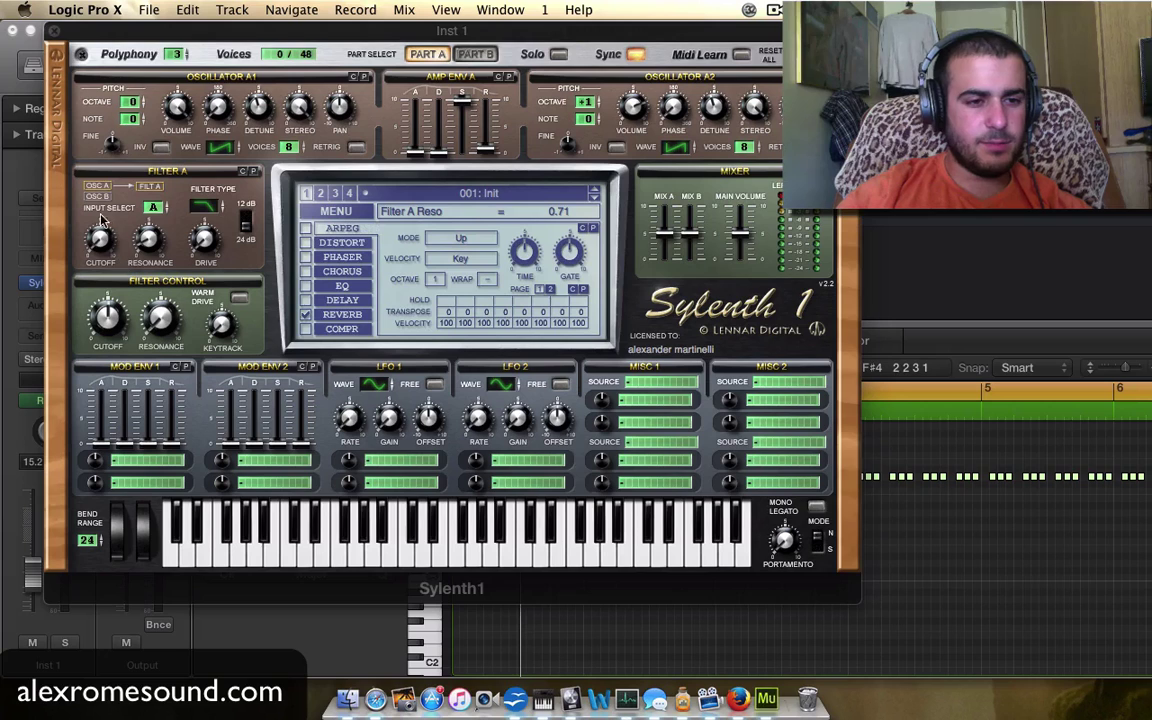
left_click_drag(97, 232, 110, 268)
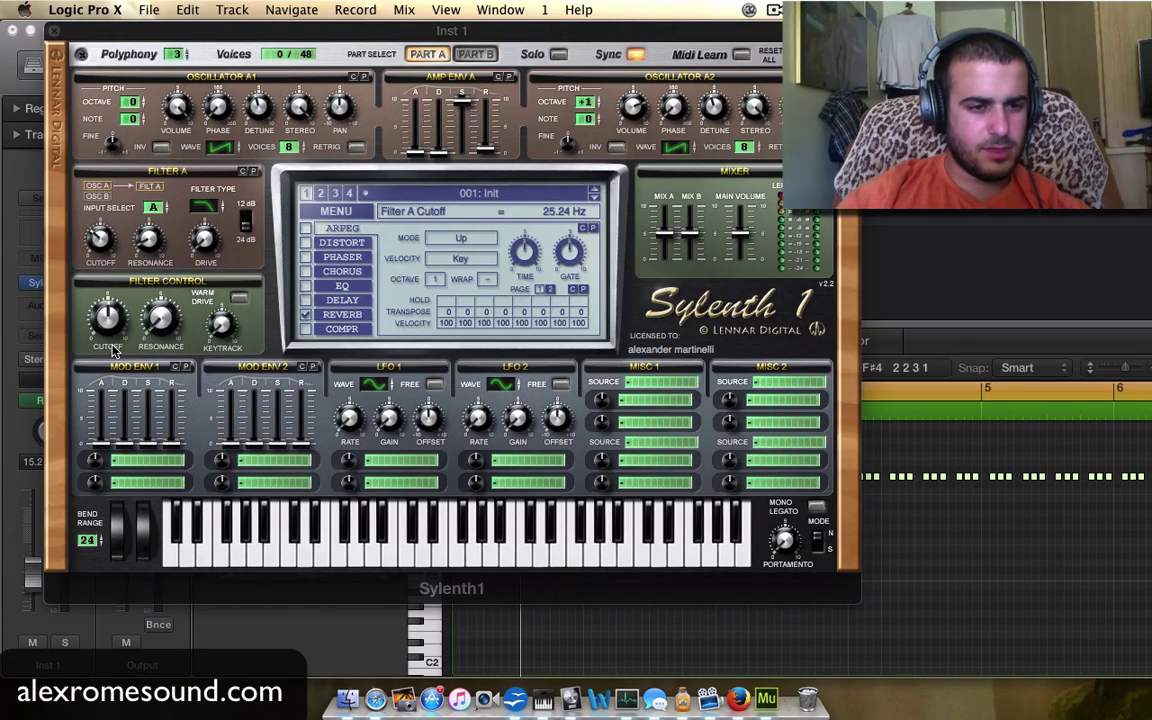
Set the Filter Control cutoff to about 153 Hz with resonance at 0.00, checking Part B's filter before closing the synth
mouse_move(104, 317)
left_mouse_down()
mouse_move(97, 280)
mouse_move(107, 317)
left_mouse_up()
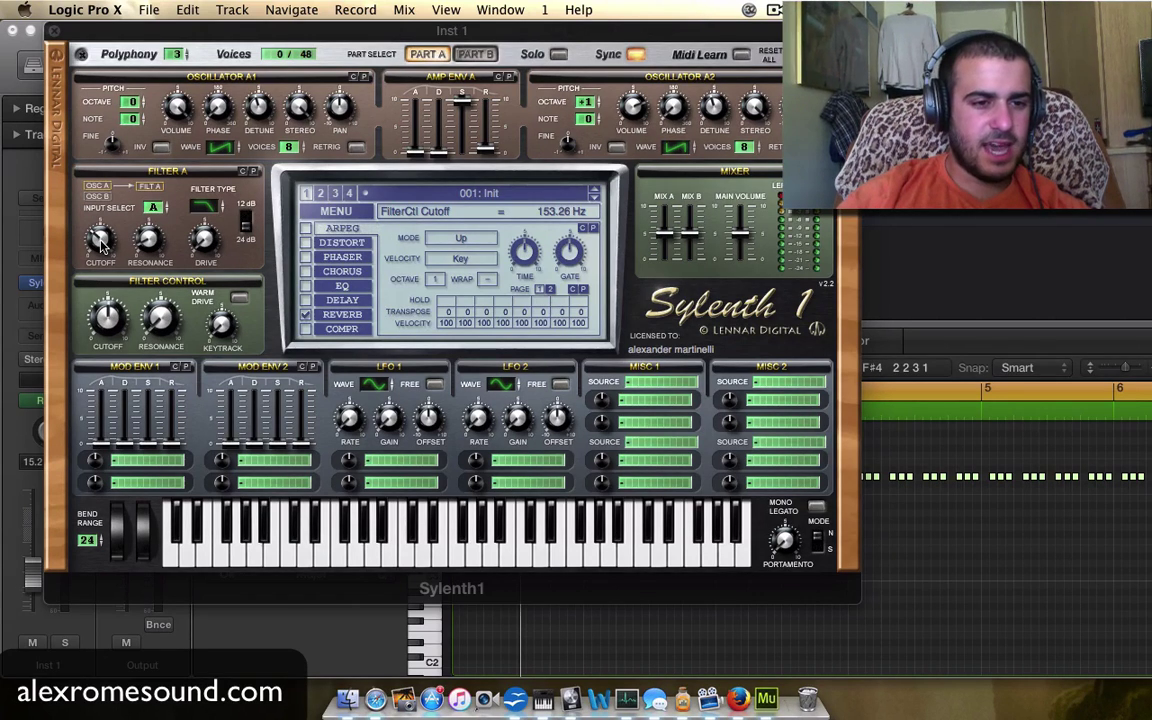
left_click_drag(100, 245, 212, 250)
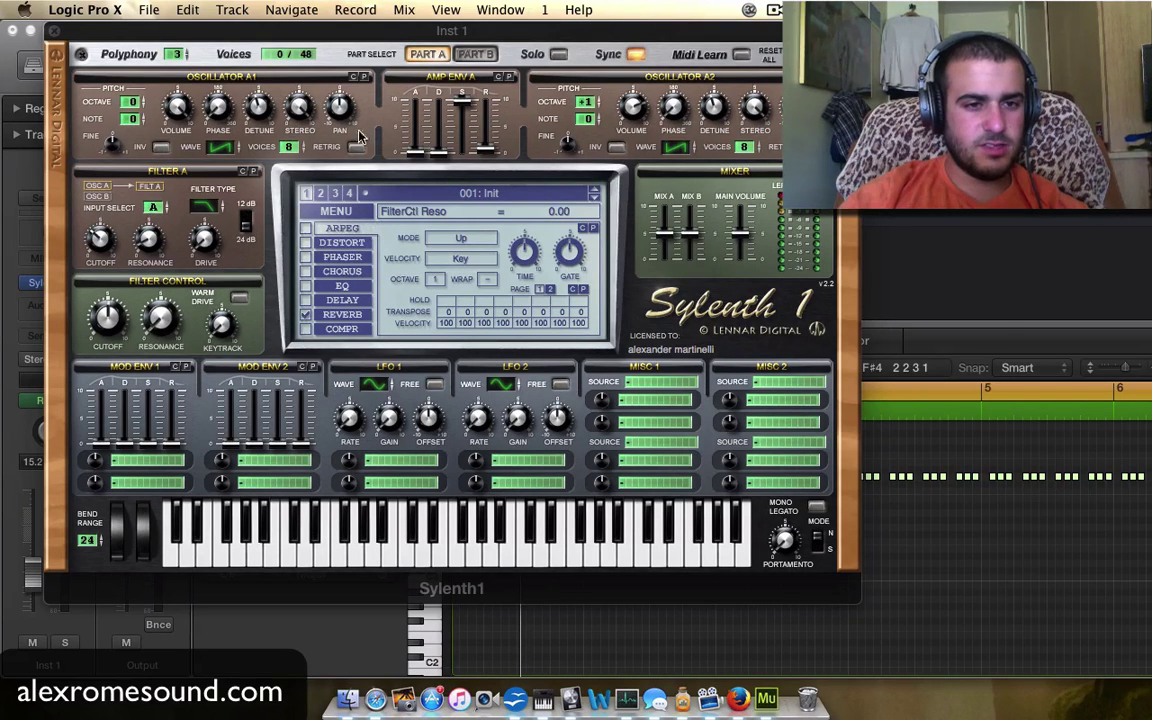
left_click(477, 56)
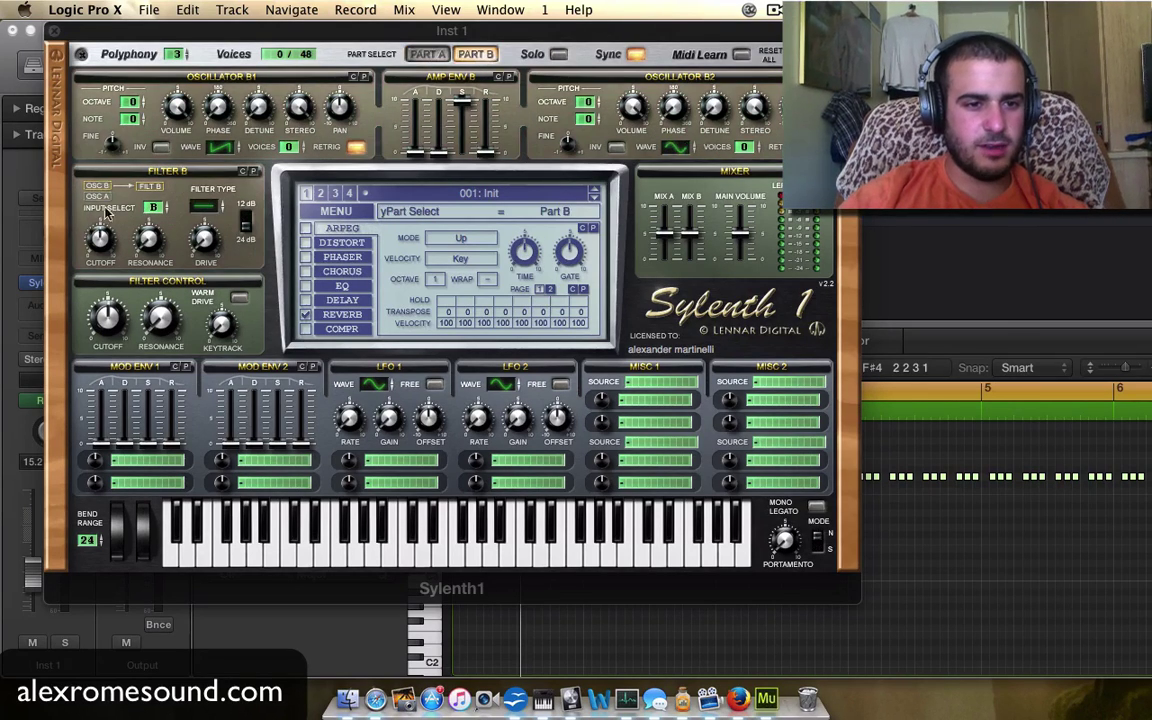
left_click(427, 54)
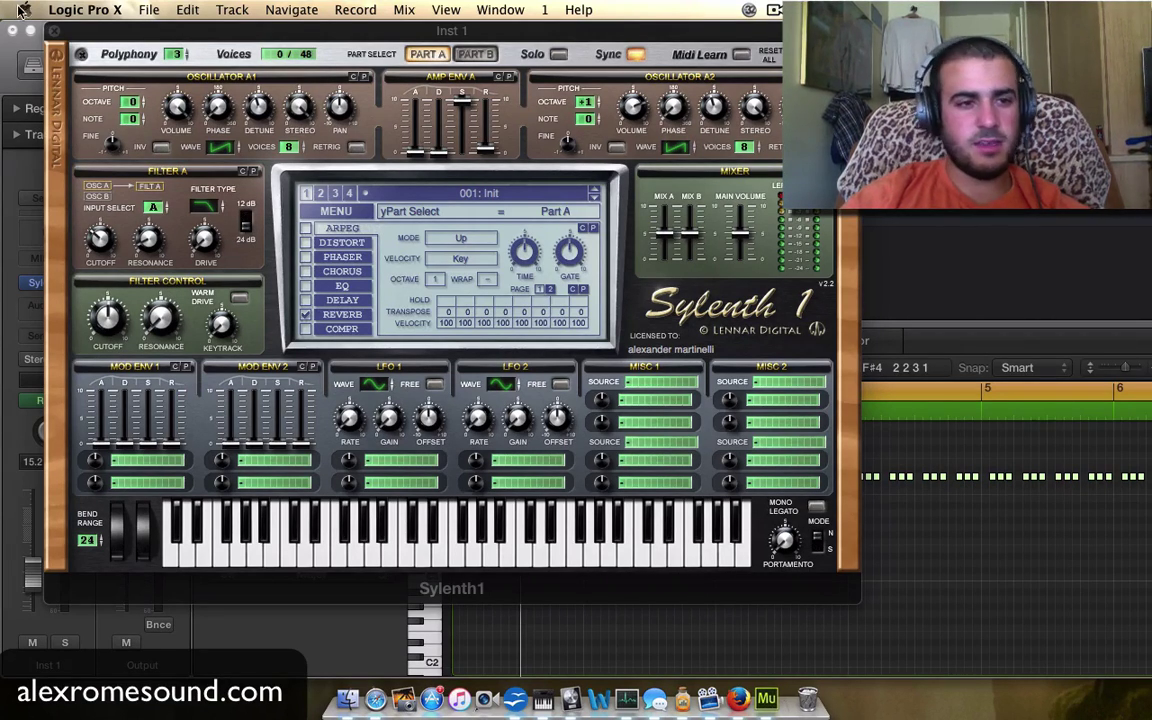
left_click(55, 31)
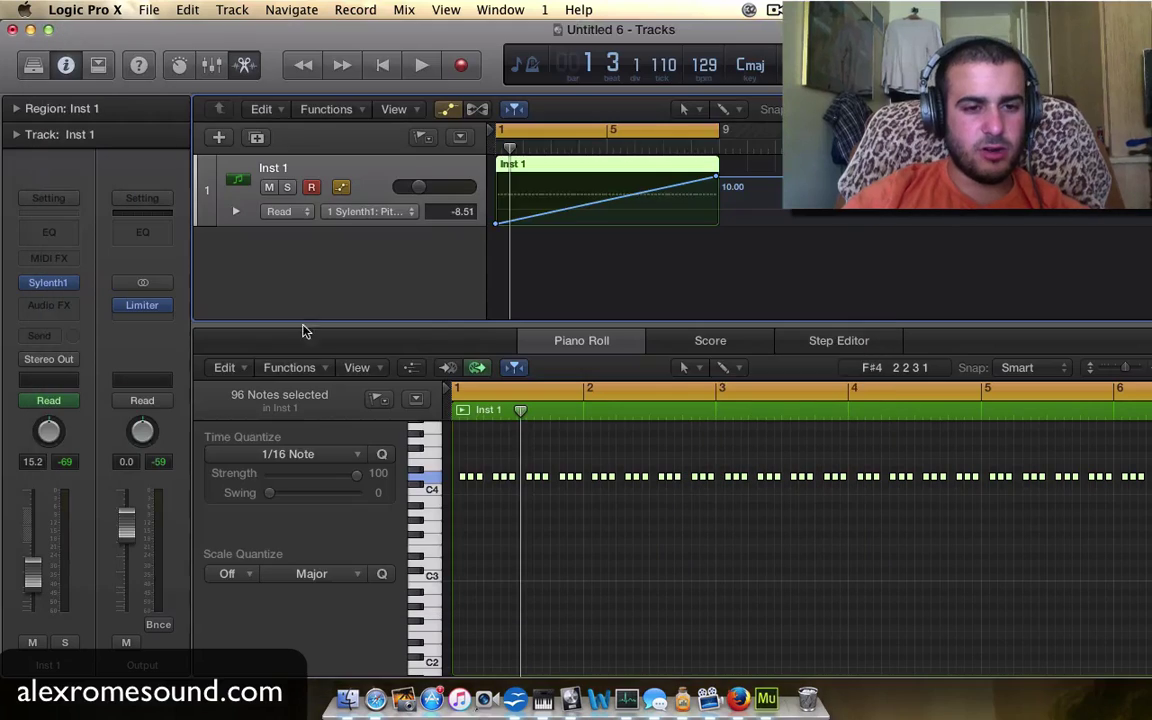
Automate FilterCtl Cutoff on Inst 1 as a ramp from 153.32 Hz at bar 1 to 20712.57 Hz at bar 9, and audition it
left_click(389, 215)
mouse_move(440, 283)
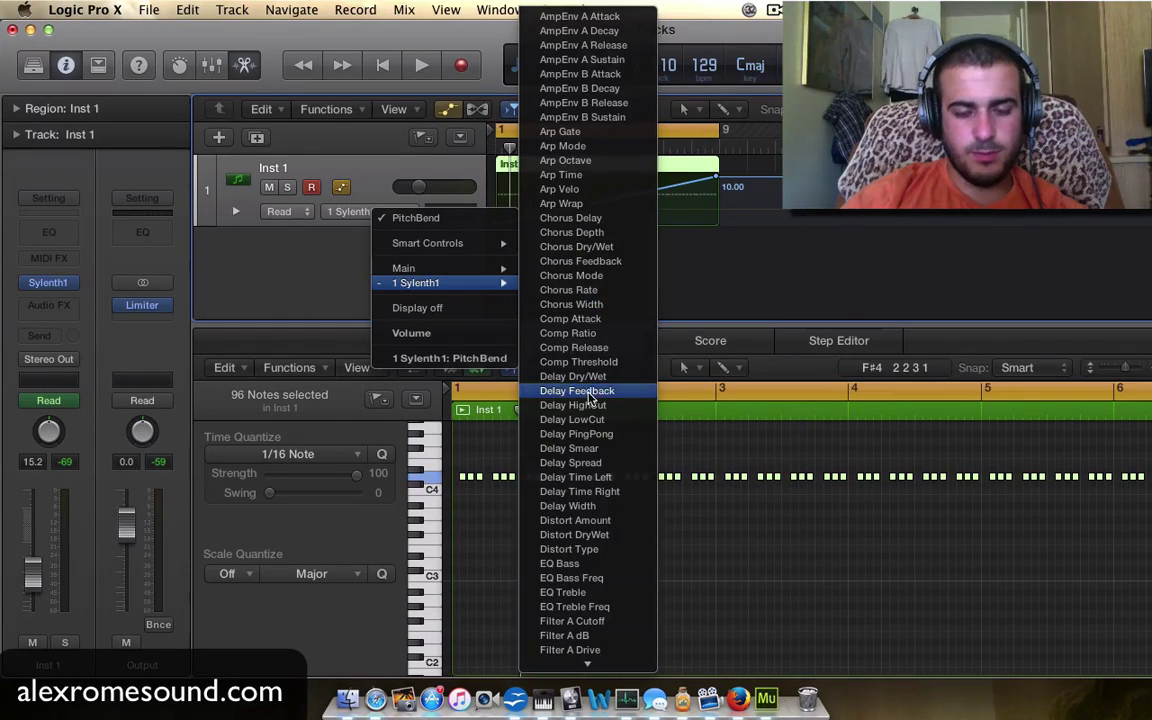
scroll(589, 398, "down", 10)
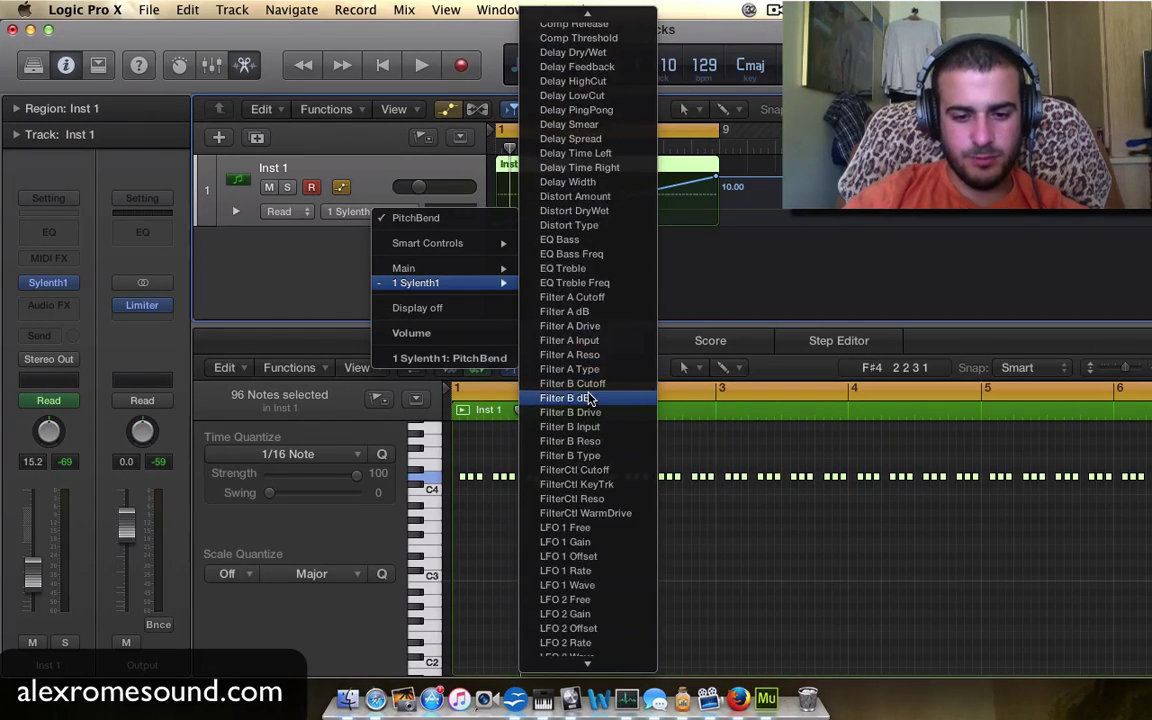
left_click(574, 470)
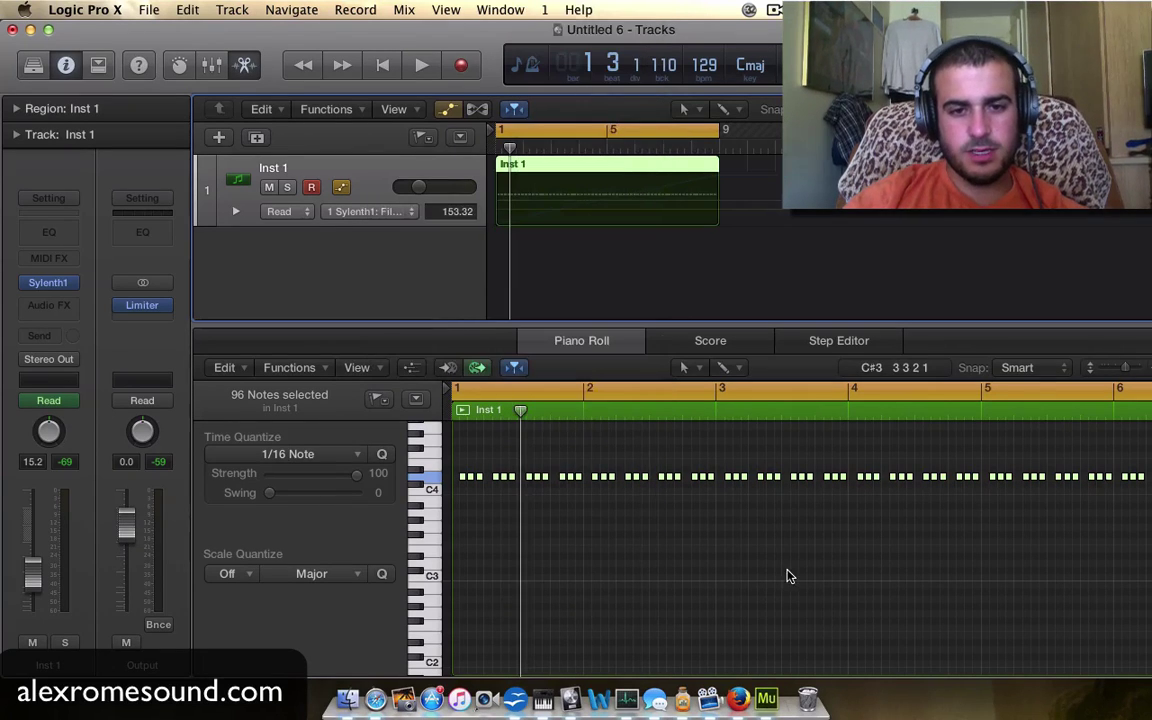
left_click(497, 200)
left_click(721, 200)
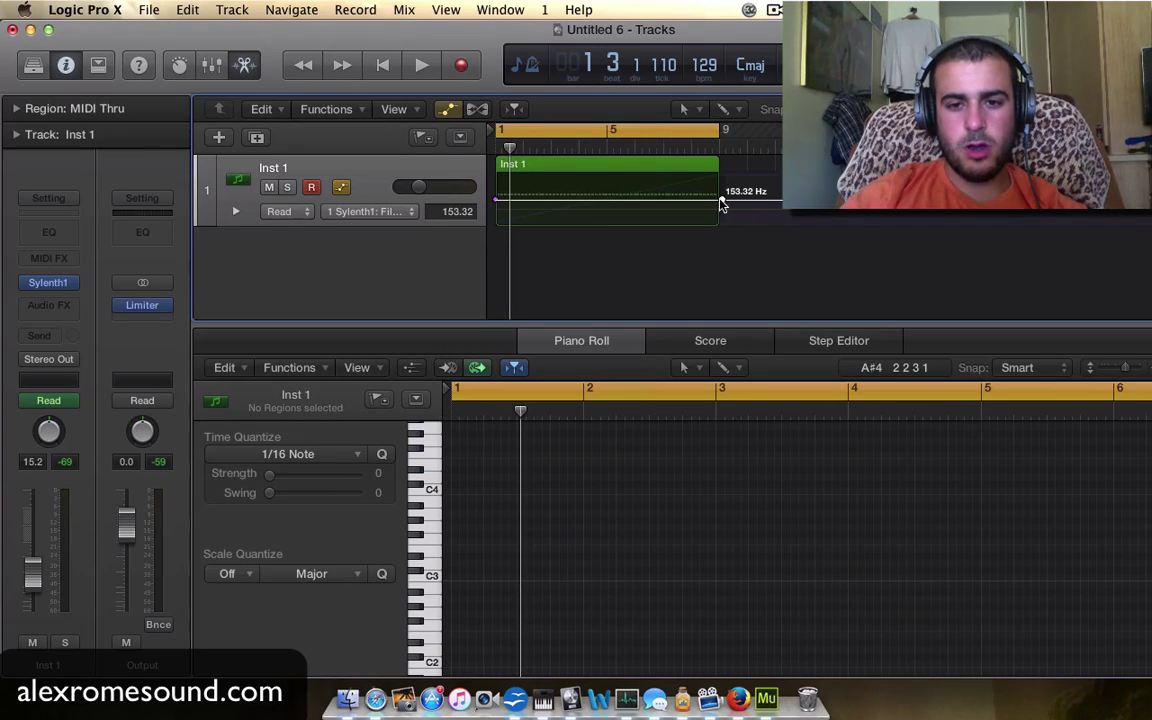
mouse_move(721, 200)
left_mouse_down()
mouse_move(721, 170)
mouse_move(718, 180)
left_mouse_up()
key("space")
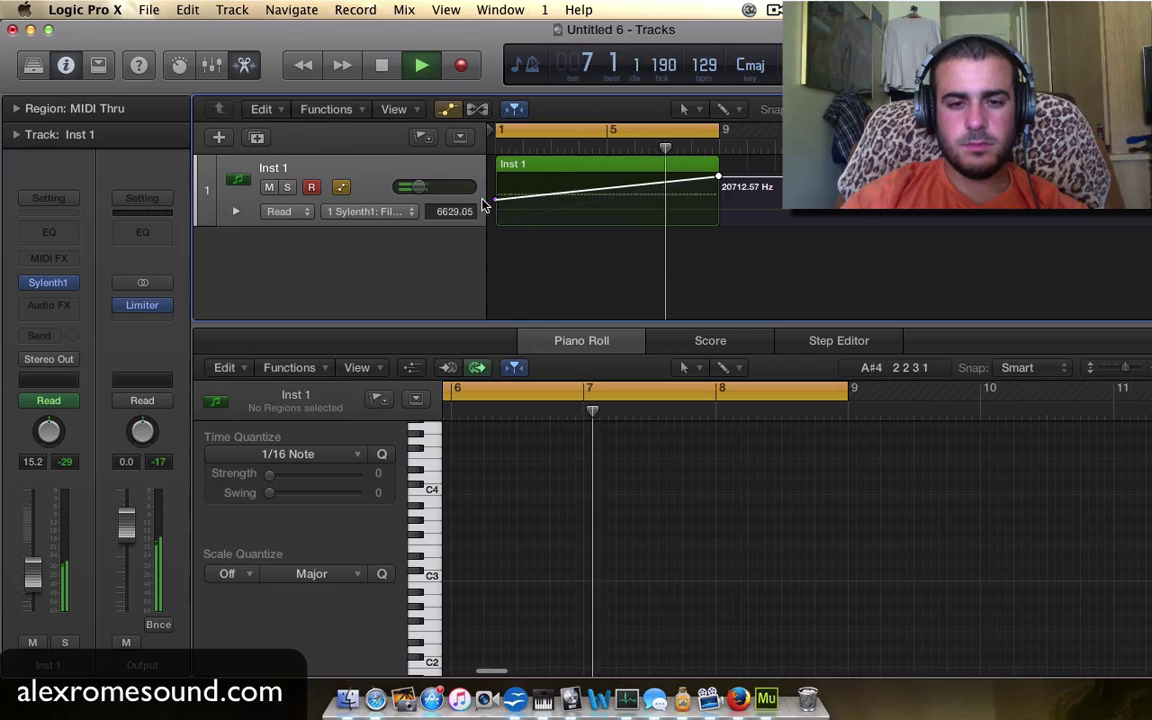
key("space")
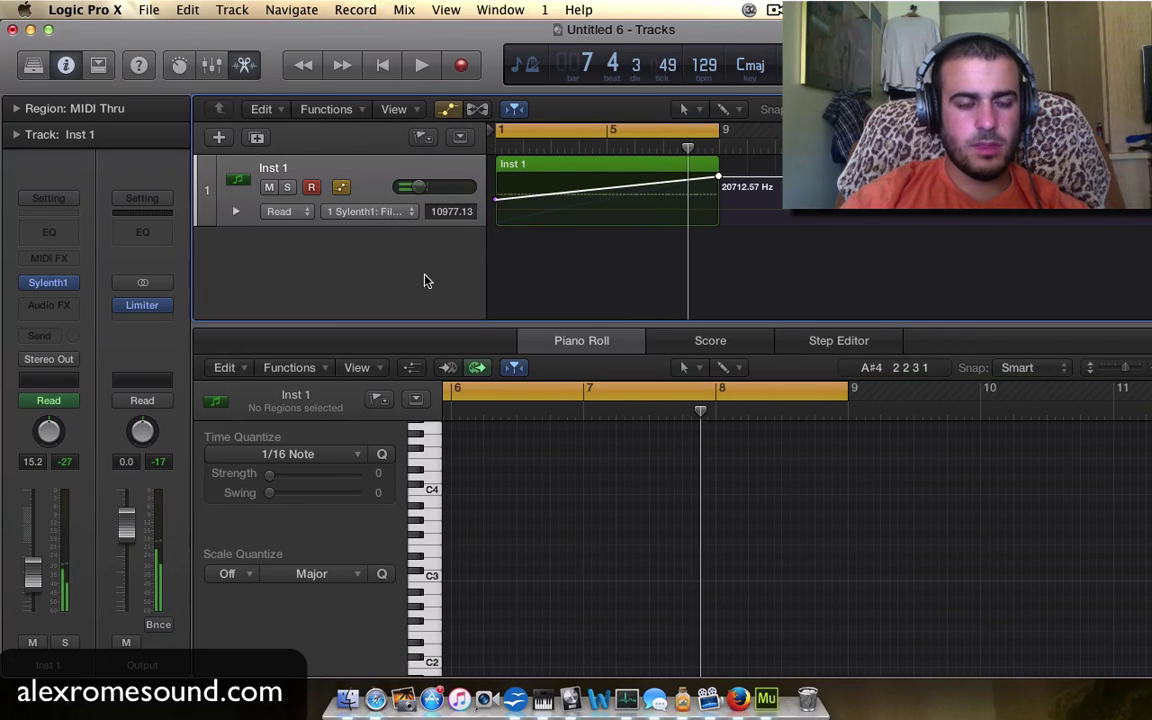
Examine Sylenth1's reverb settings, including Dry/Wet
left_click(373, 211)
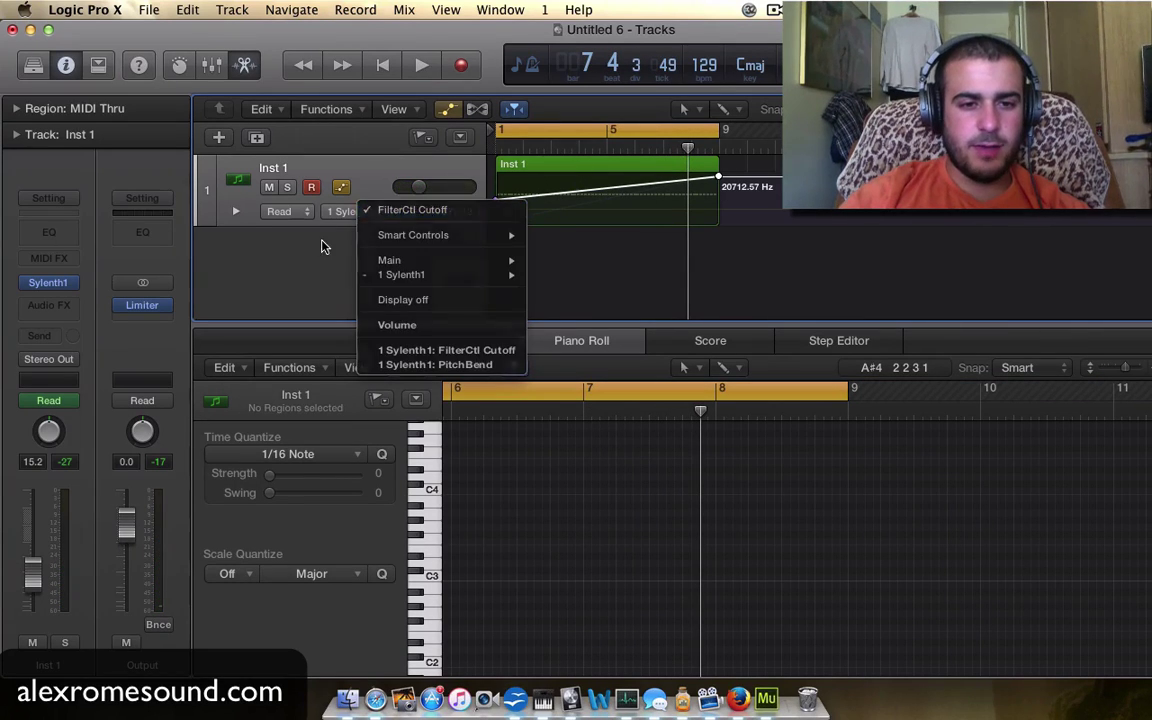
left_click(292, 220)
left_click(47, 282)
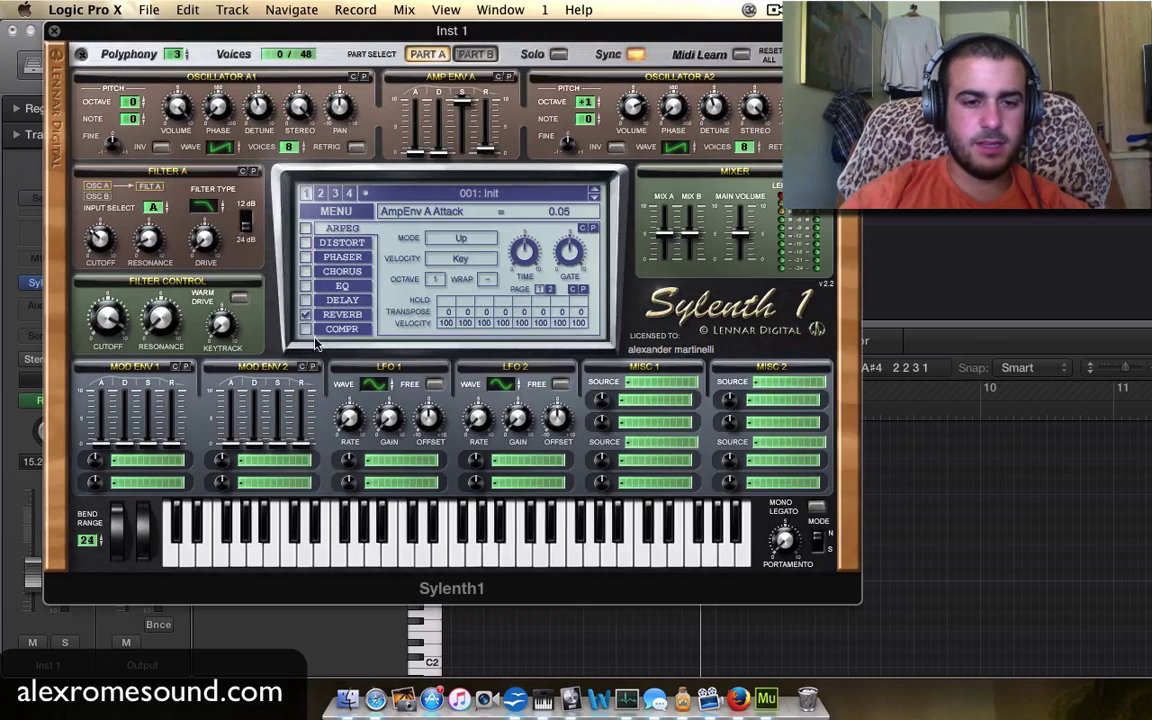
left_click(360, 316)
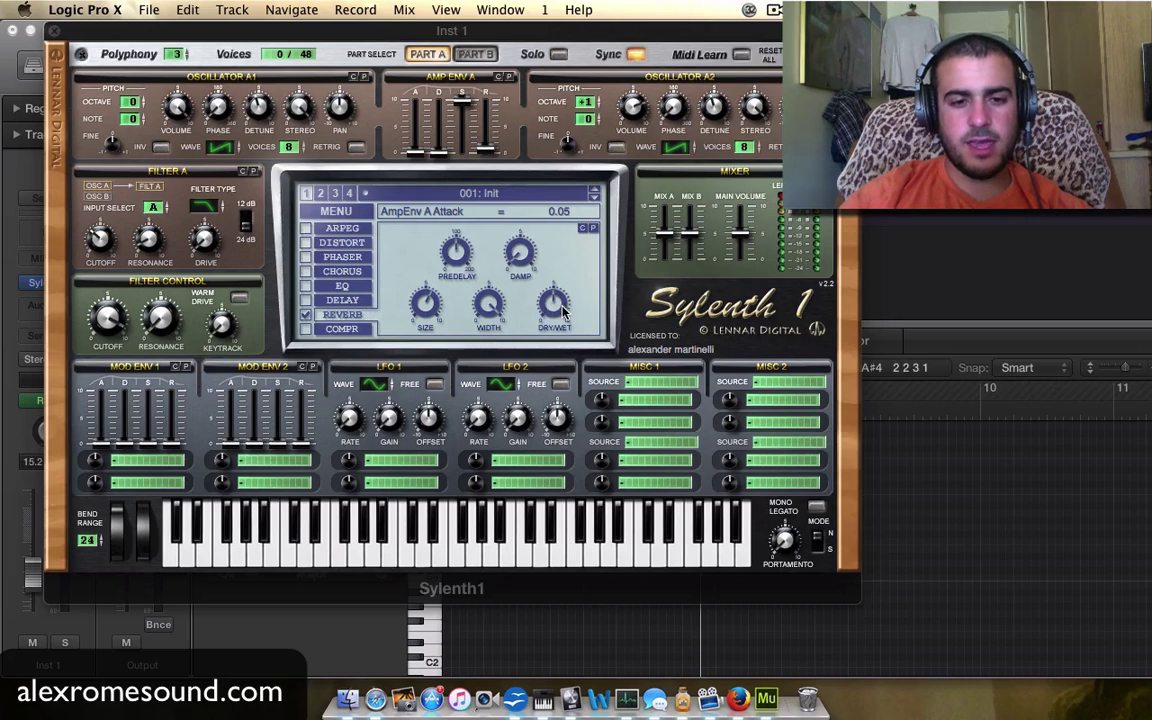
left_click(56, 33)
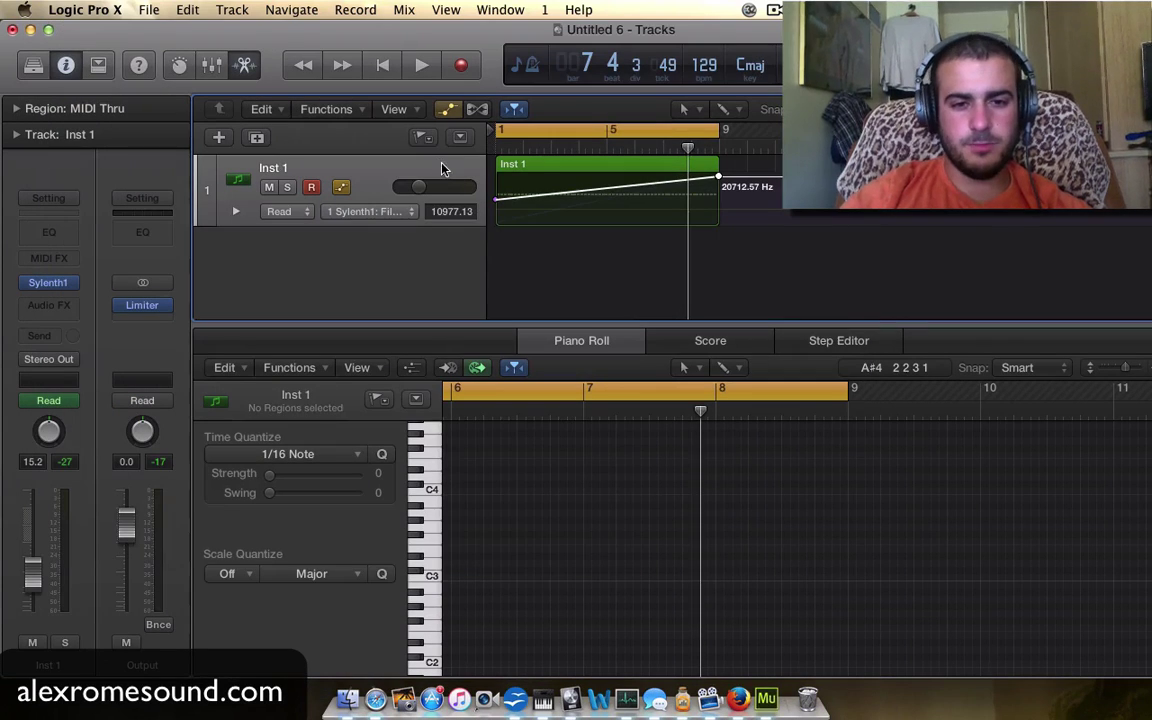
Automate Sylenth1's Reverb Dry/Wet on Inst 1 as a ramp from 50% at bar 1 to 100% at bar 9
left_click(355, 211)
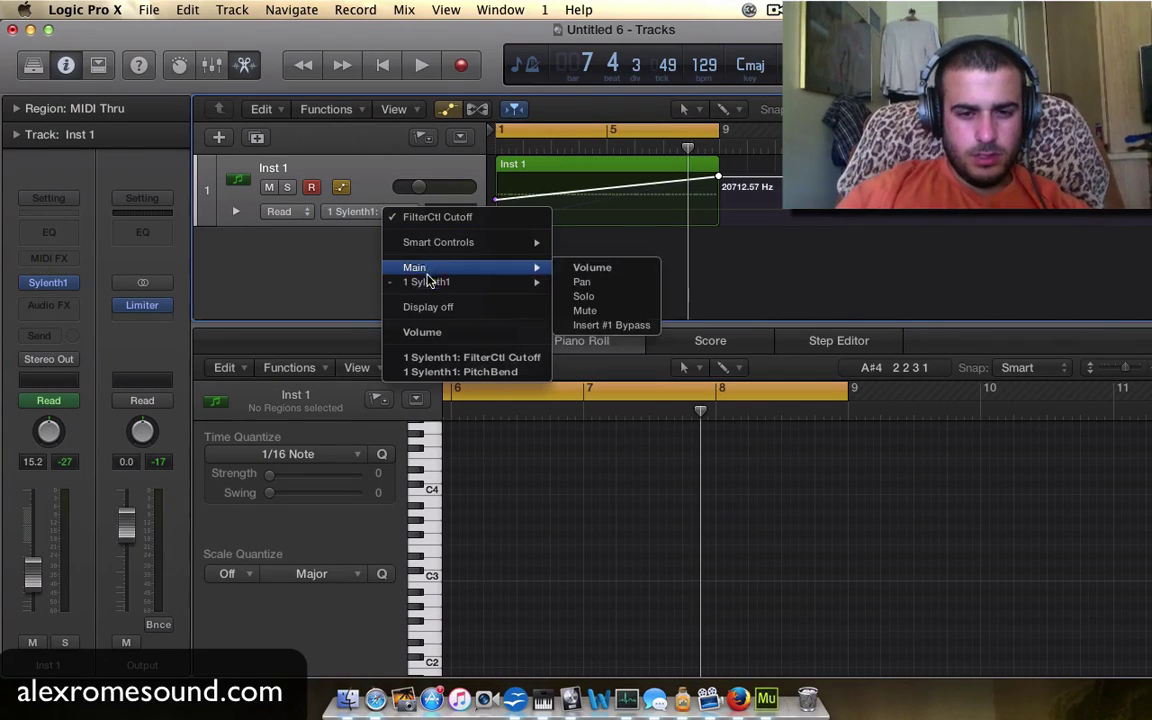
scroll(636, 439, "down", 10)
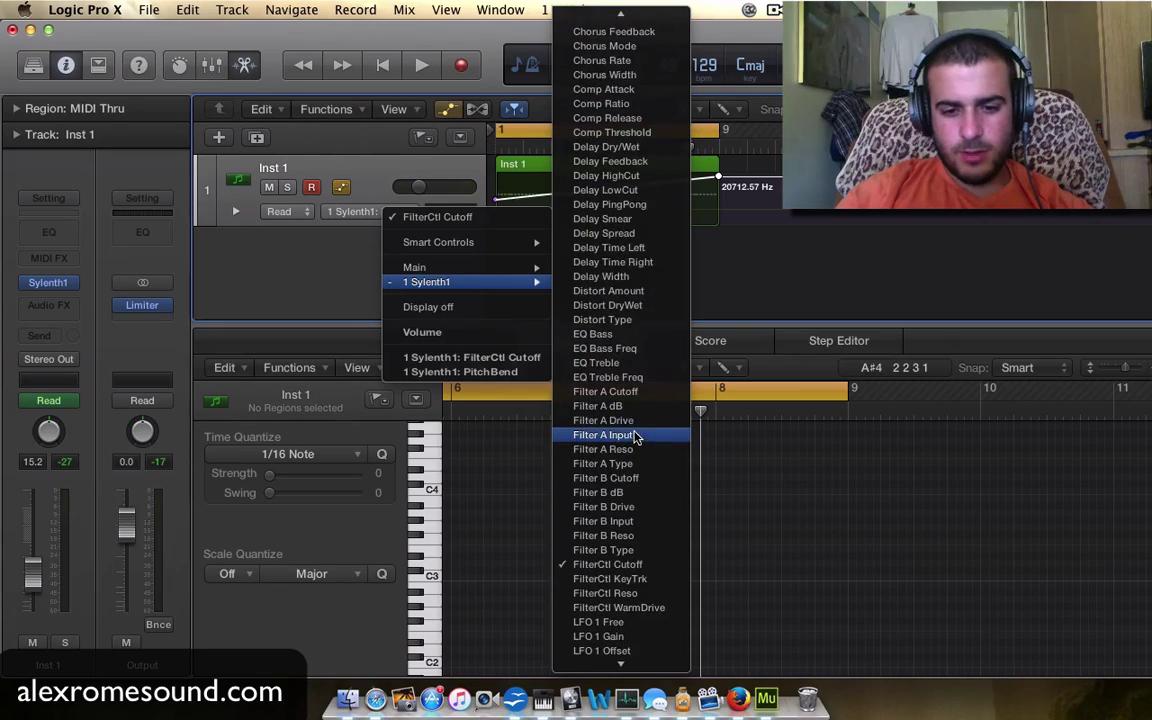
scroll(633, 465, "down", 6)
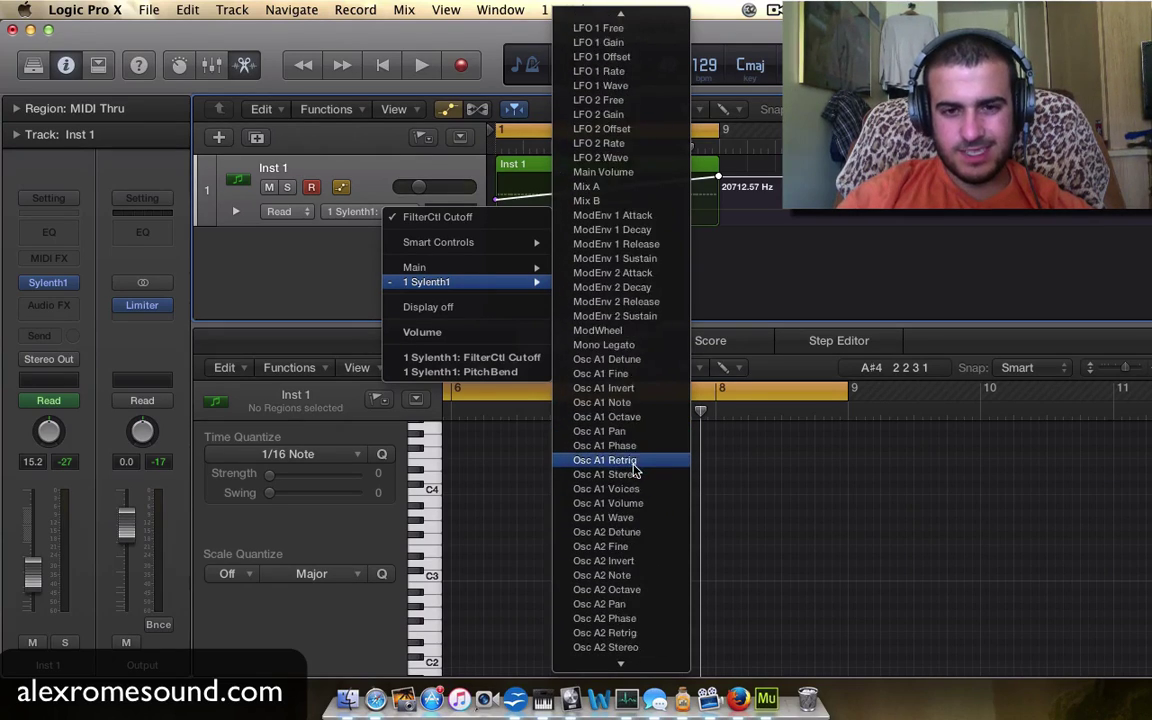
scroll(636, 466, "down", 10)
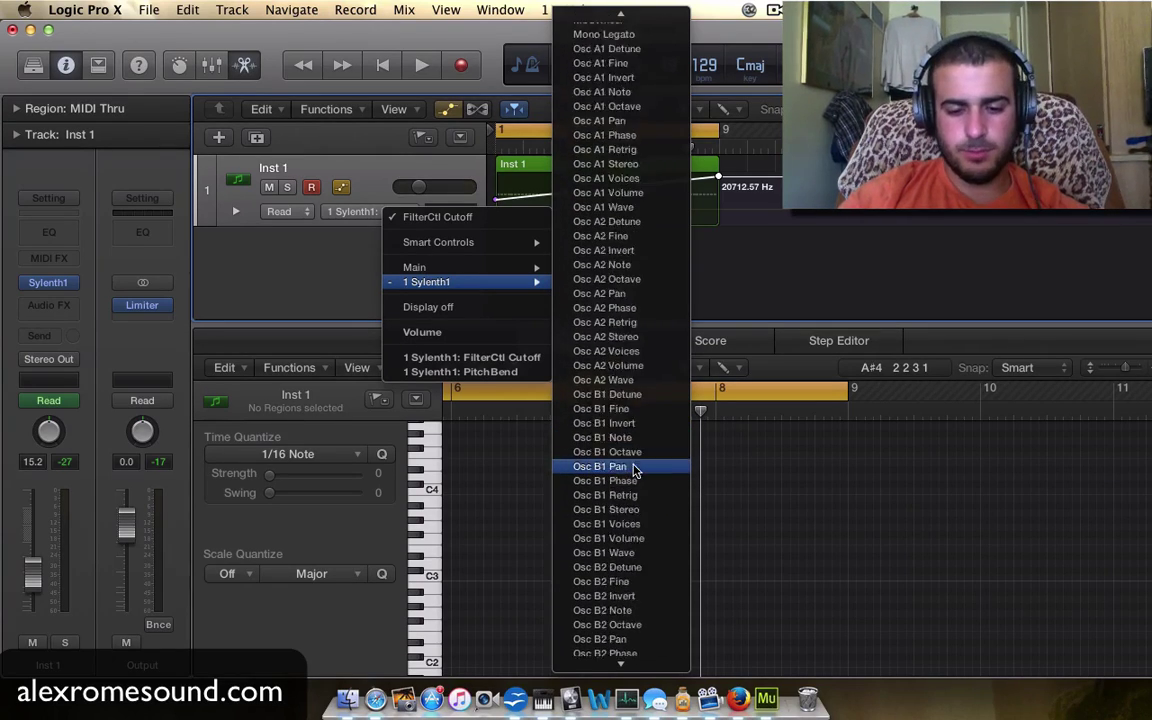
scroll(636, 466, "down", 6)
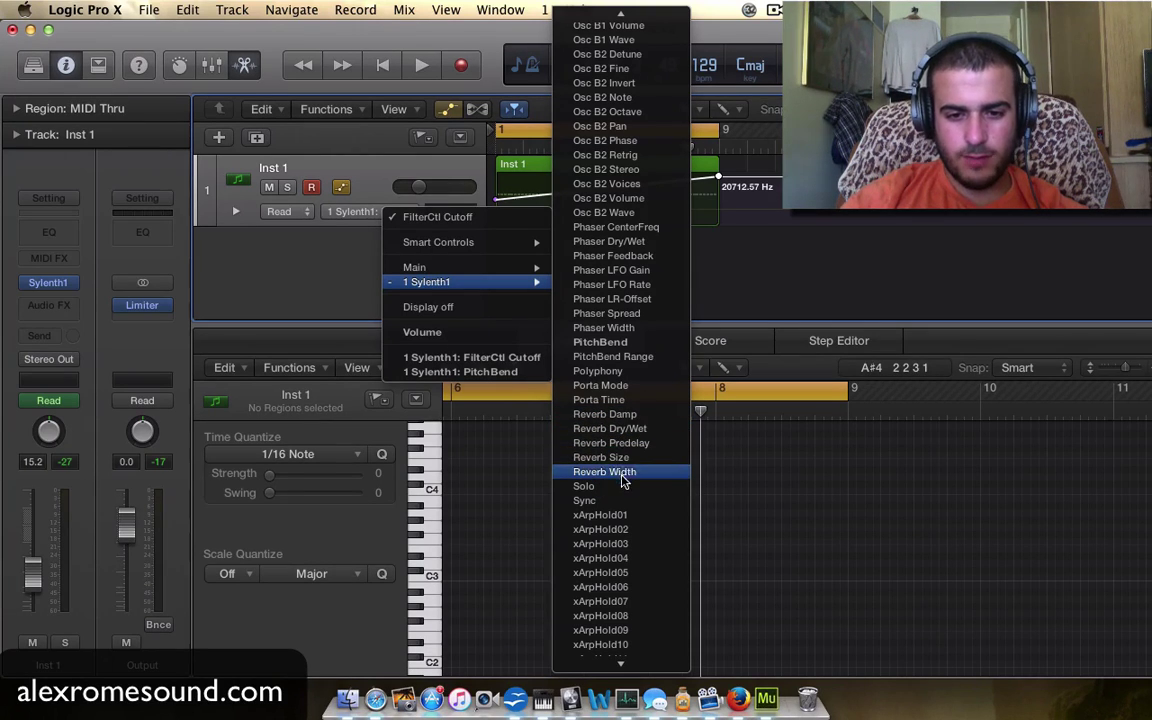
left_click(628, 428)
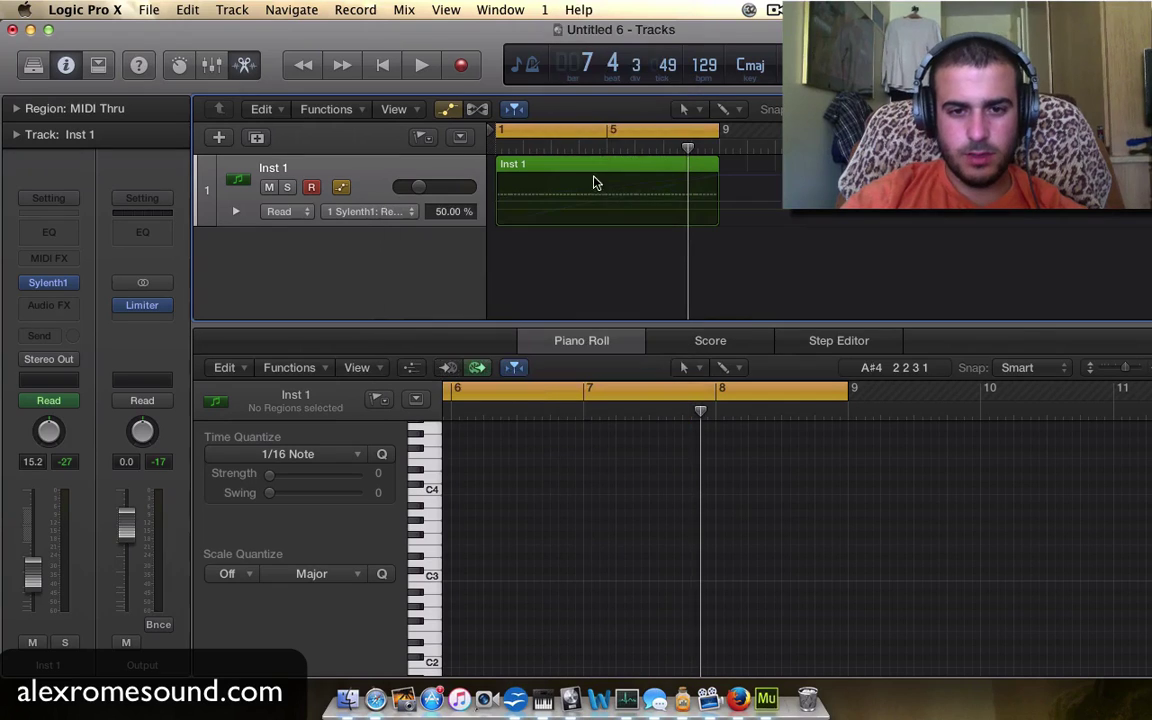
left_click(516, 202)
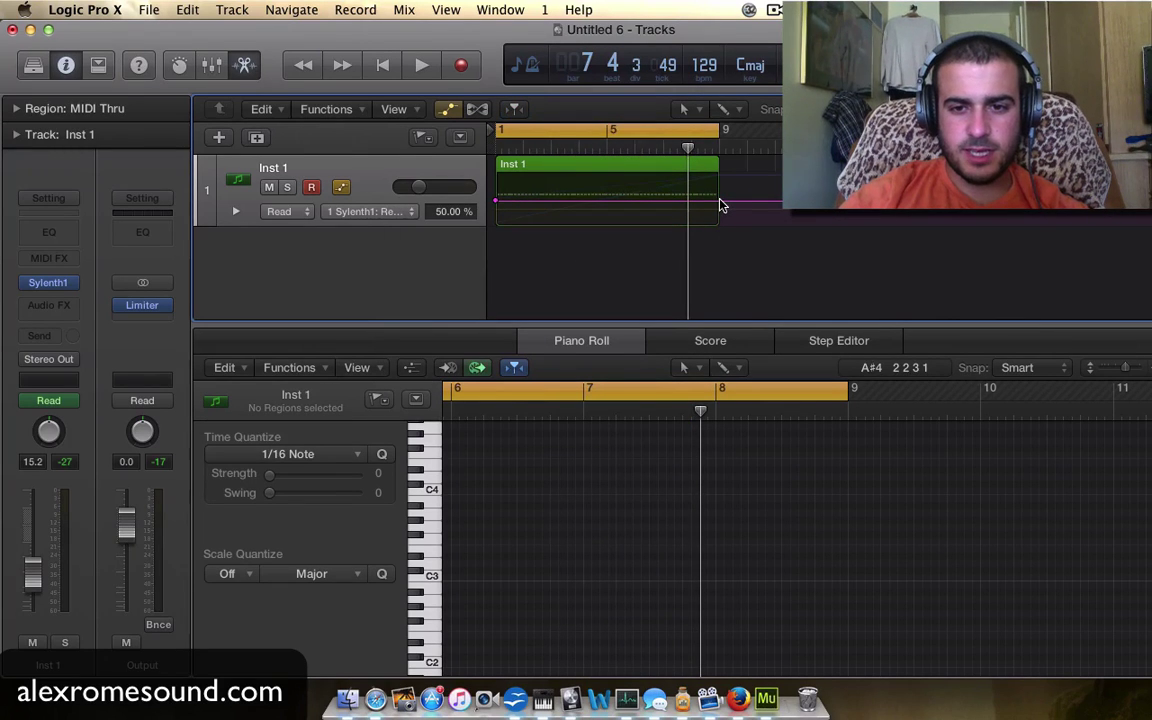
left_click_drag(721, 202, 720, 177)
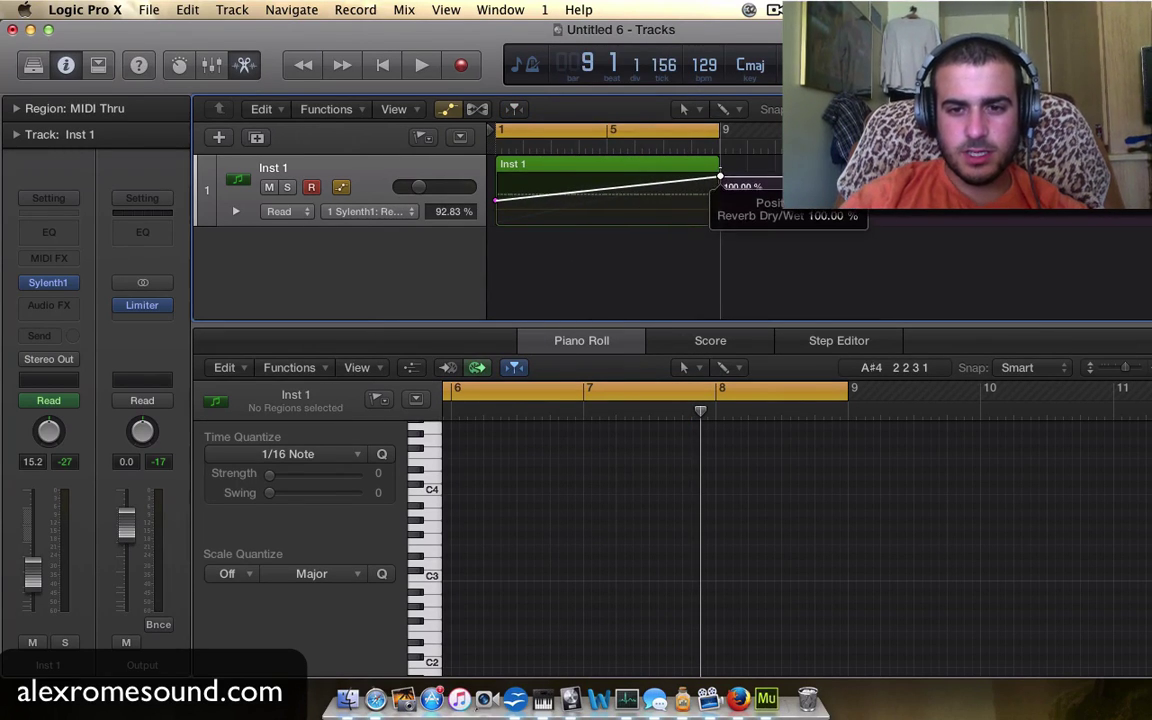
Bend the Reverb Dry/Wet ramp downward with the Automation Curve Tool so it rises mostly towards bar 9
left_click(723, 109)
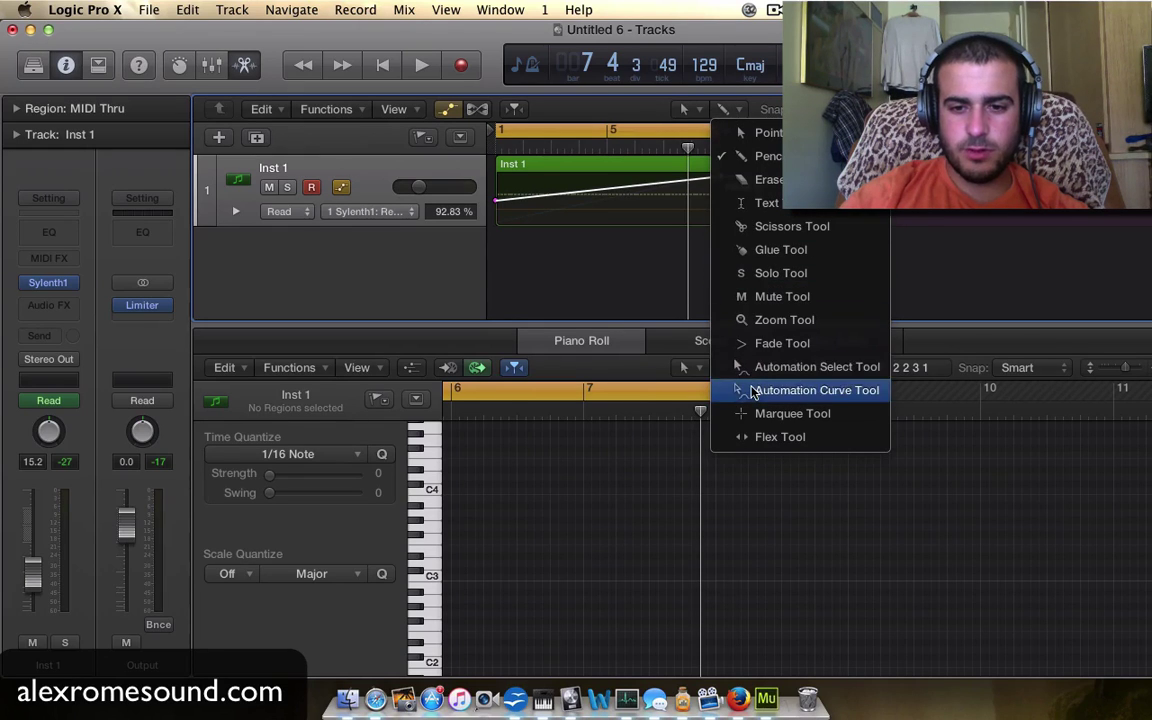
left_click(755, 391)
left_click_drag(636, 189, 643, 290)
Audition the reverb sweep from bar 5 to the end of the region
left_click(641, 123)
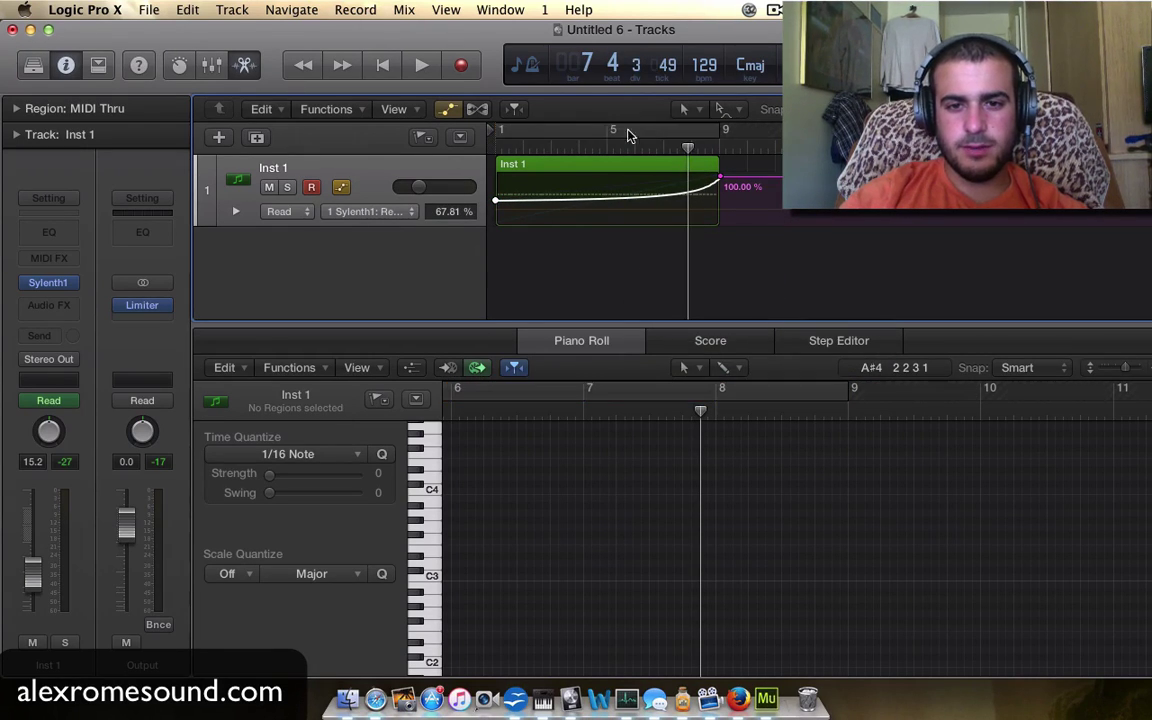
left_click(603, 130)
key("space")
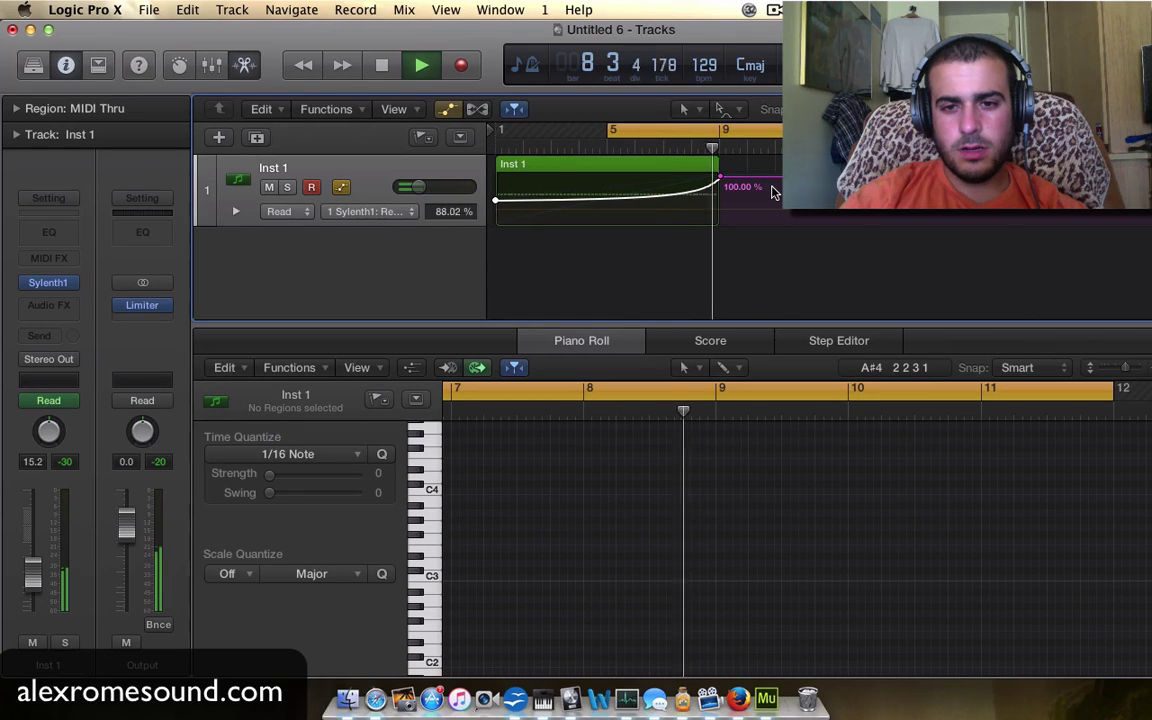
key("space")
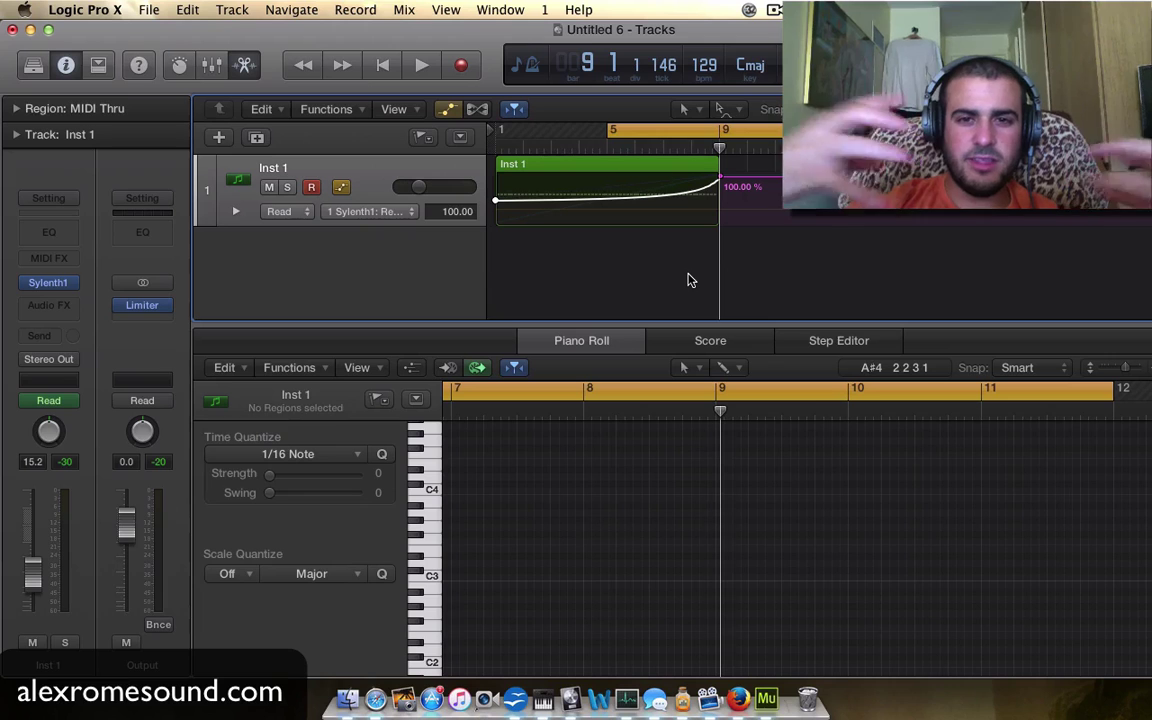
Set the cycle range to span bars 1 to 9
left_click(720, 133)
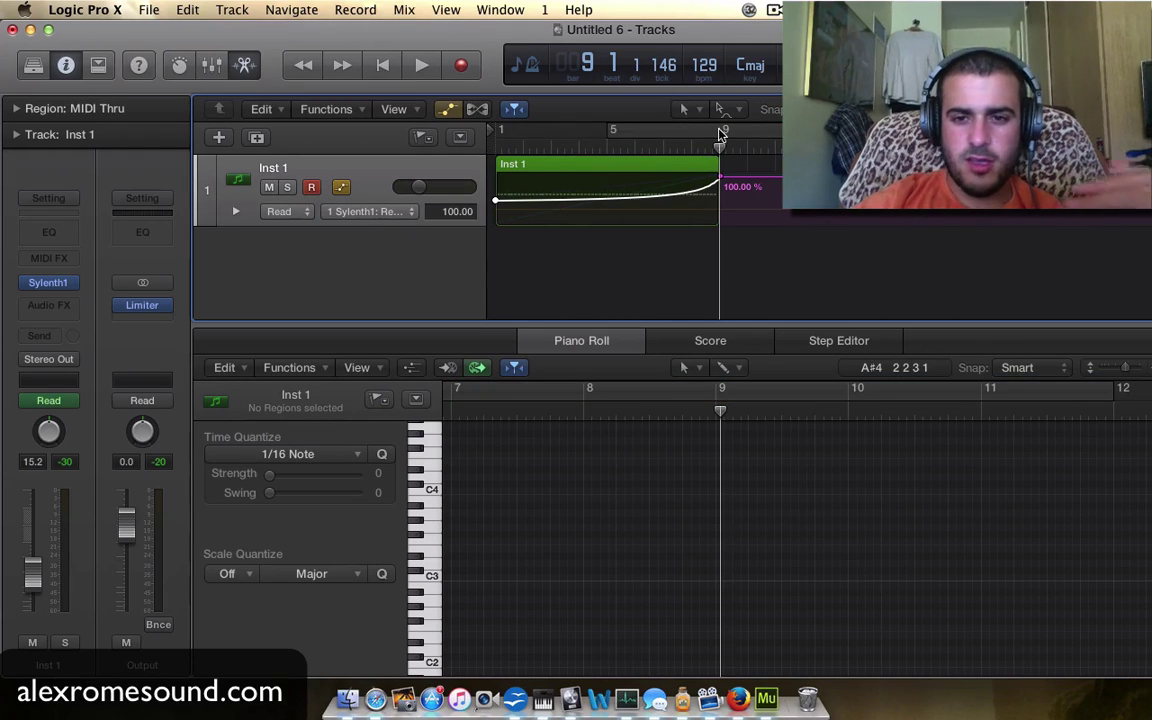
left_click_drag(720, 133, 499, 133)
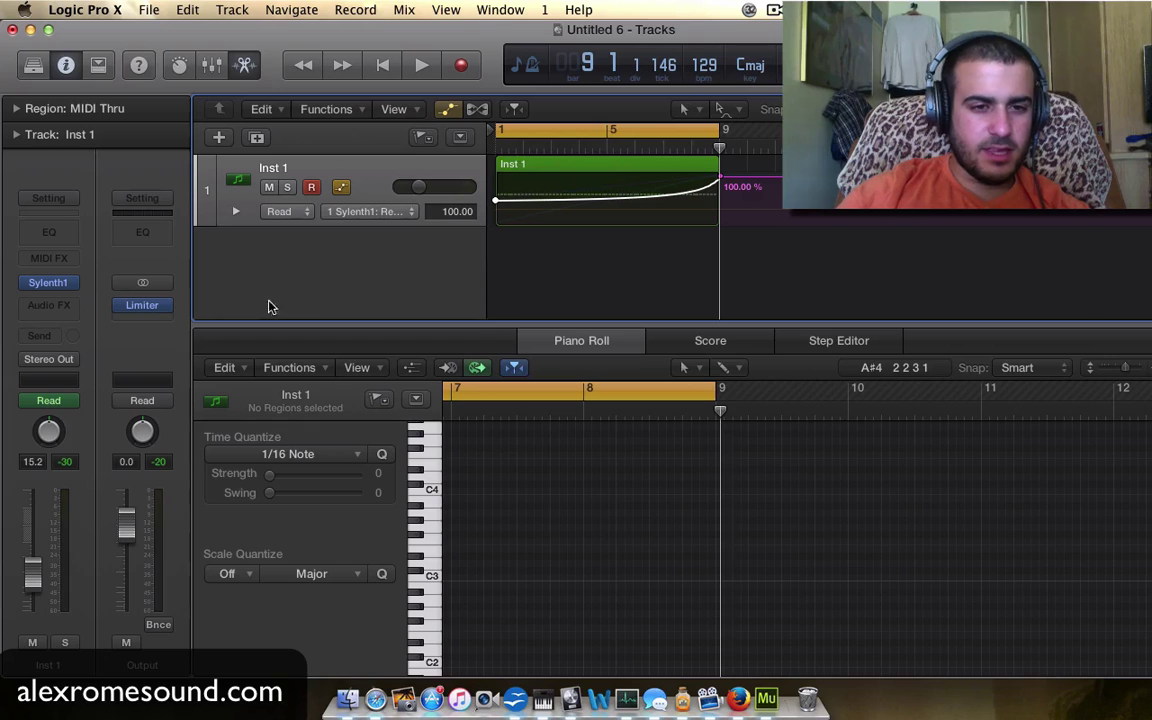
left_click(371, 214)
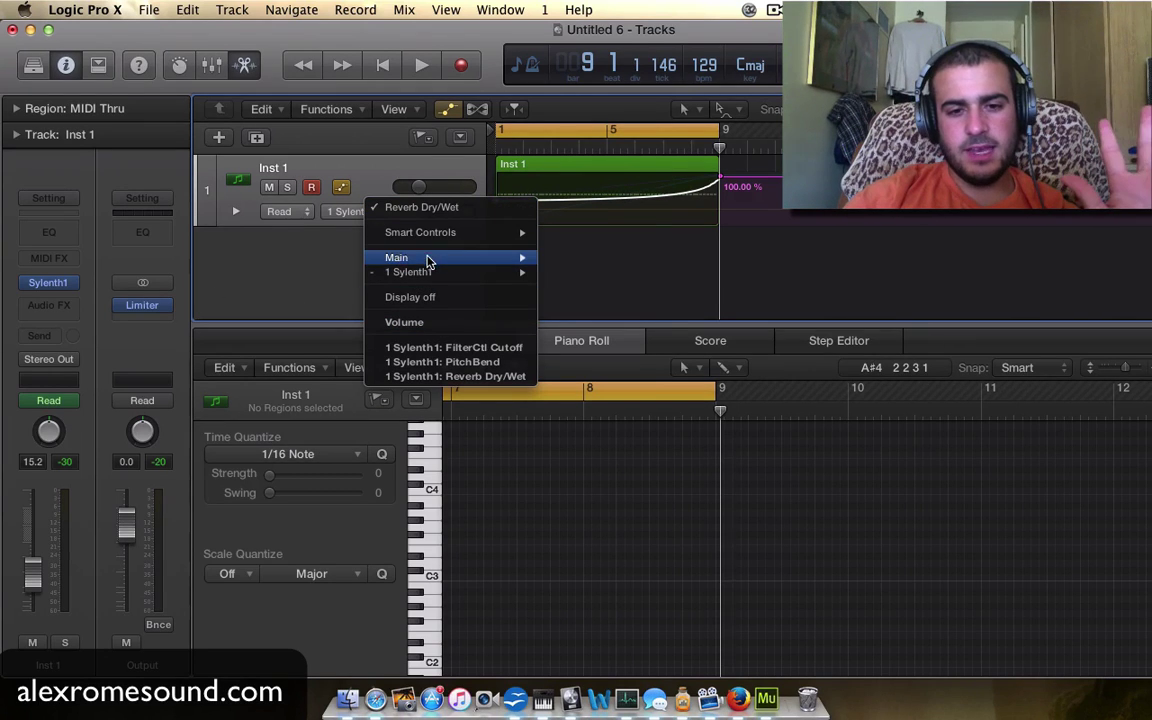
left_click(307, 290)
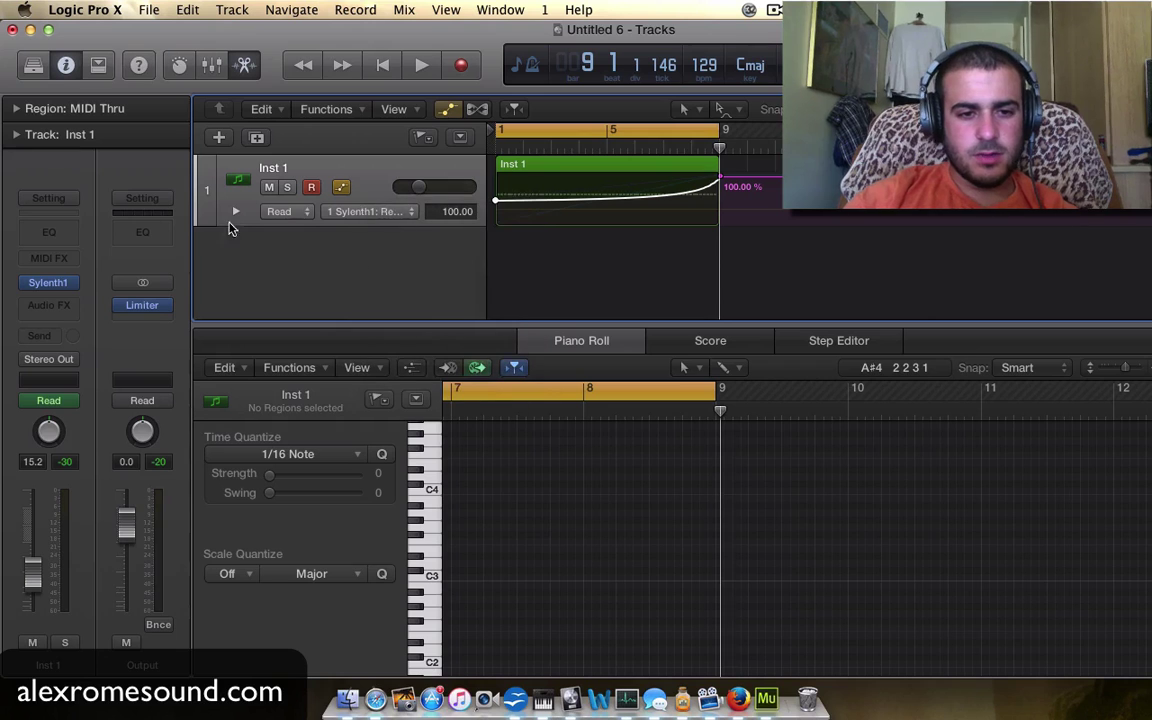
Enable the arpeggiator in Sylenth1 and briefly audition the pattern
left_click(57, 287)
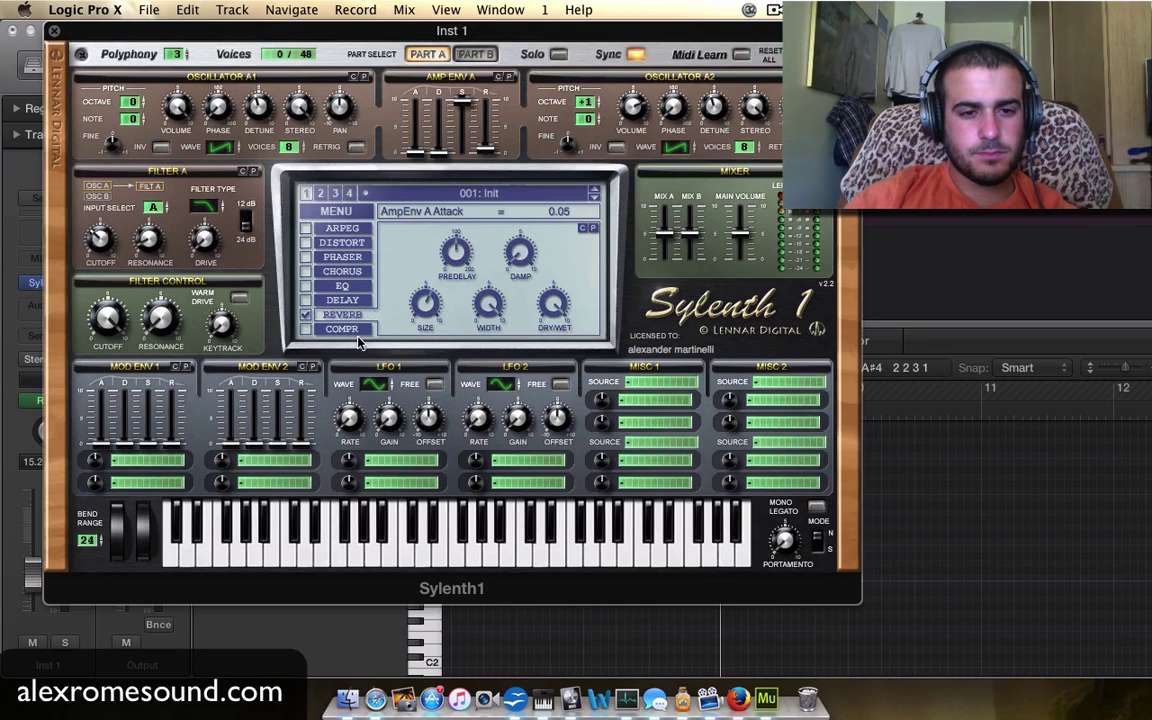
left_click(306, 229)
key("space")
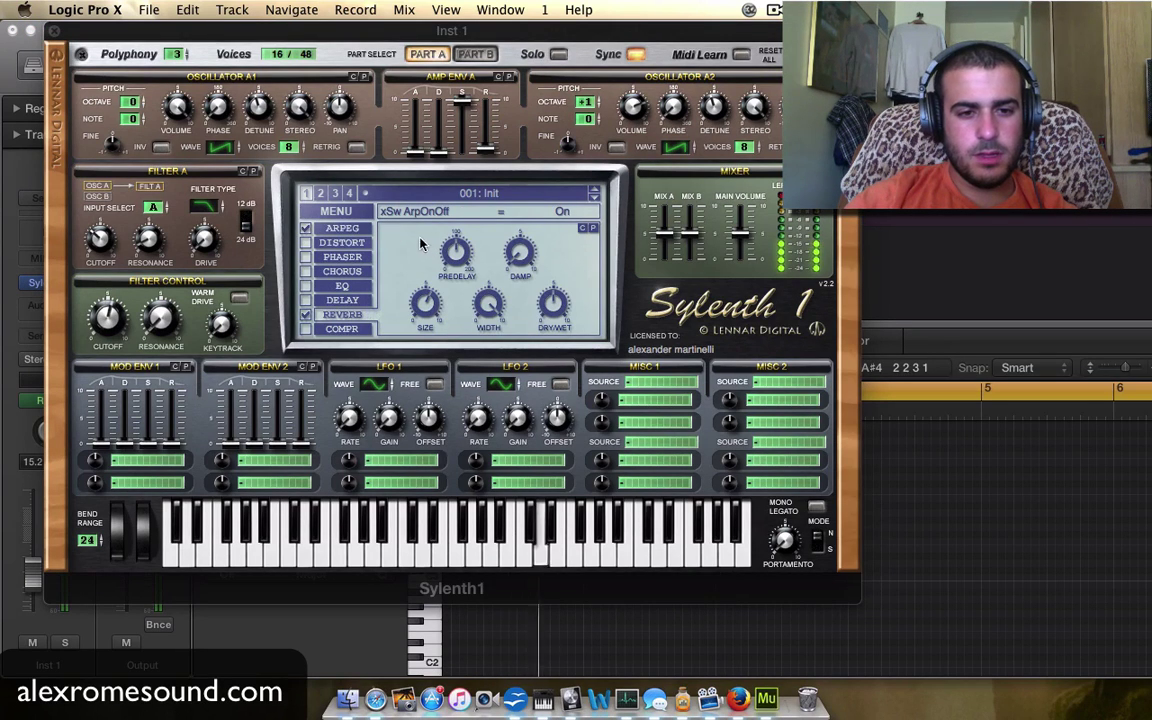
key("space")
Set Sylenth1's arpeggiator mode to Chord, check its Time setting, and close the synth
left_click(353, 229)
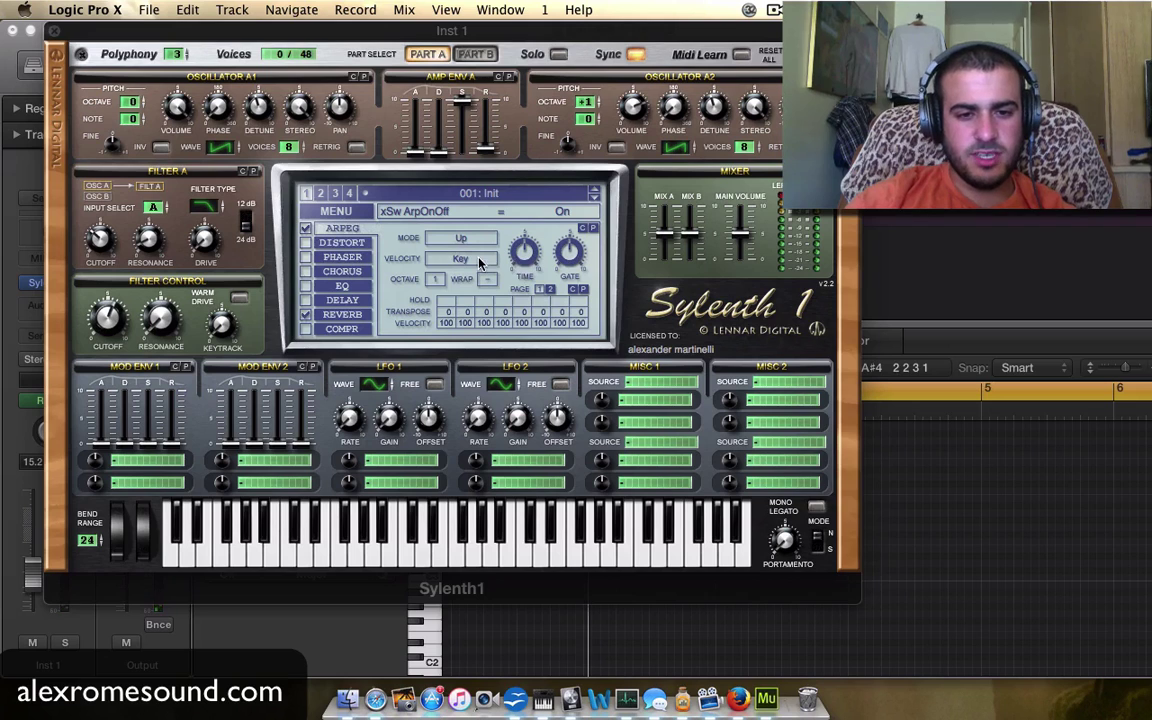
left_click(479, 262)
left_click(446, 246)
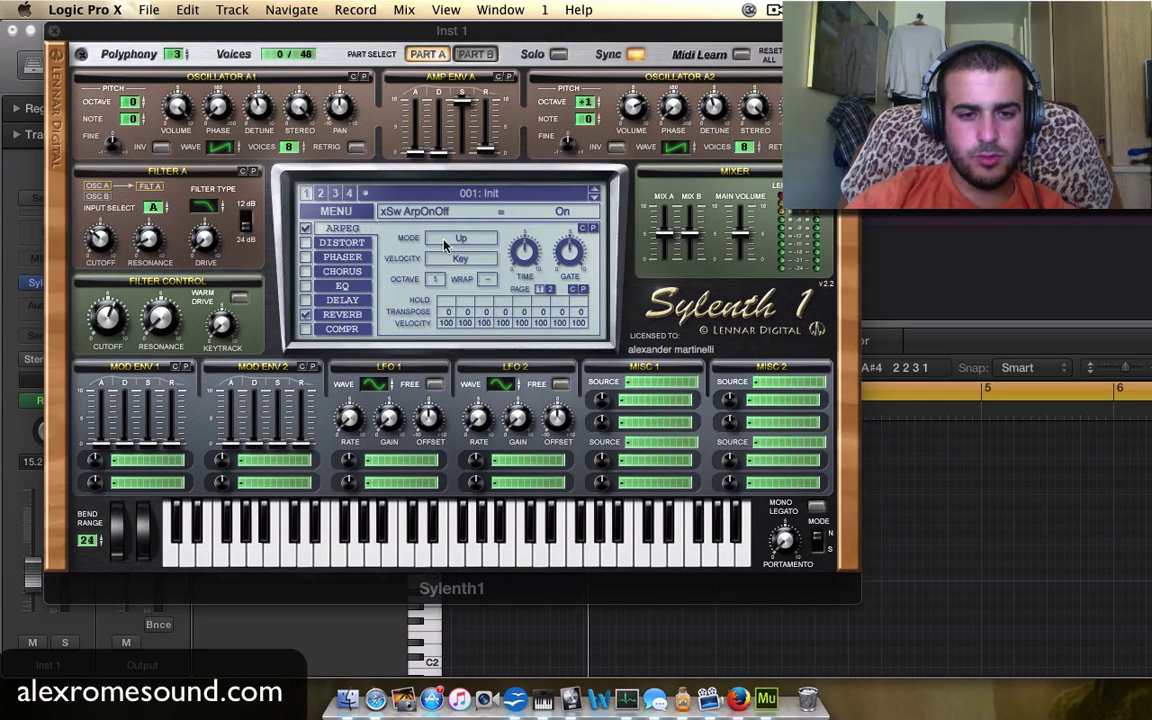
left_click(446, 246)
left_click(460, 406)
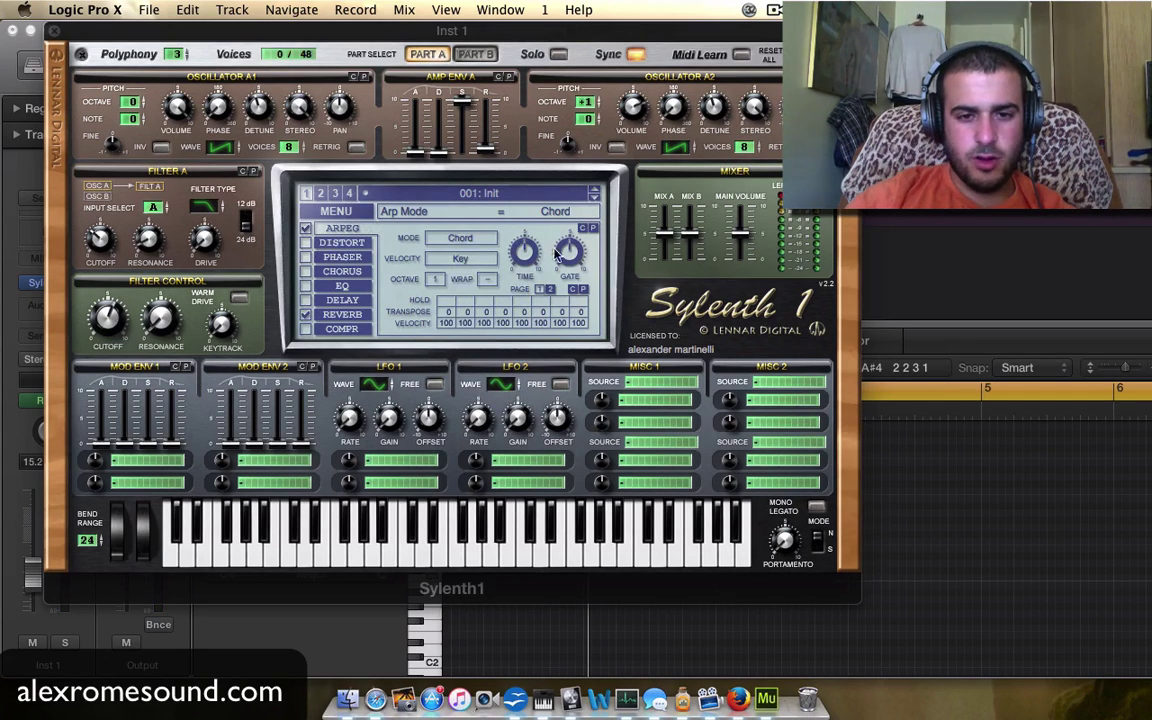
left_click(521, 266)
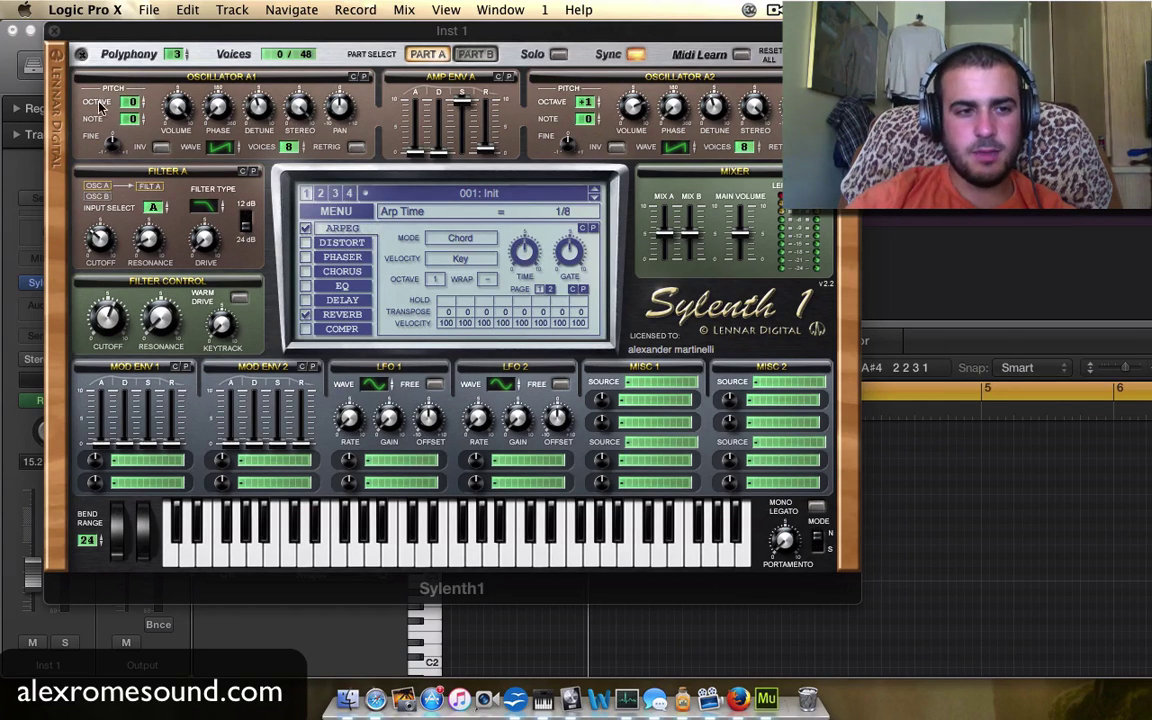
left_click(12, 29)
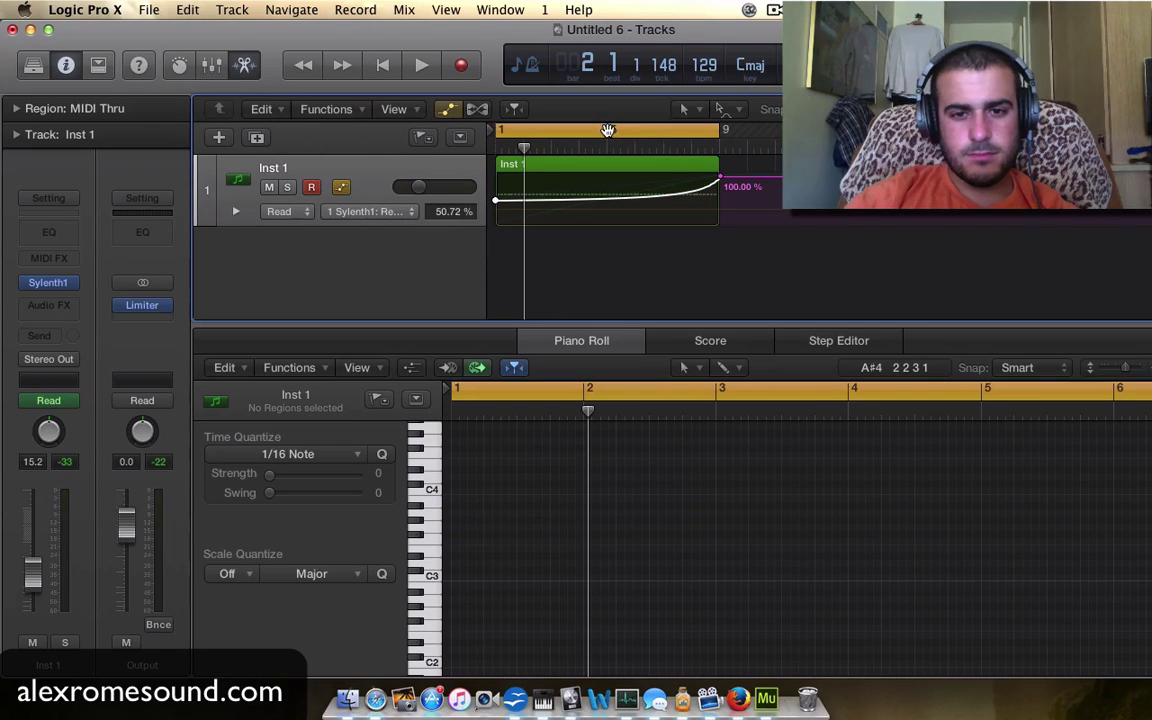
Set the cycle range to bars 5 to 9 and display Sylenth1's Arp Time automation on Inst 1
left_click_drag(607, 130, 720, 132)
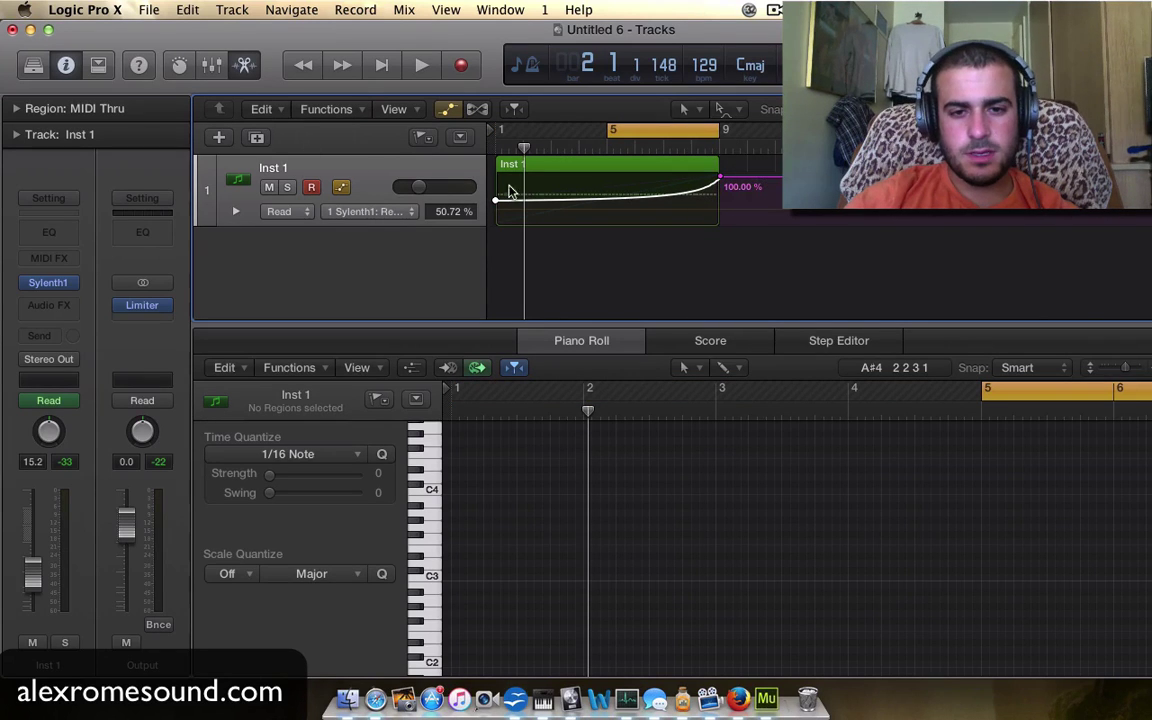
left_click(380, 212)
mouse_move(505, 278)
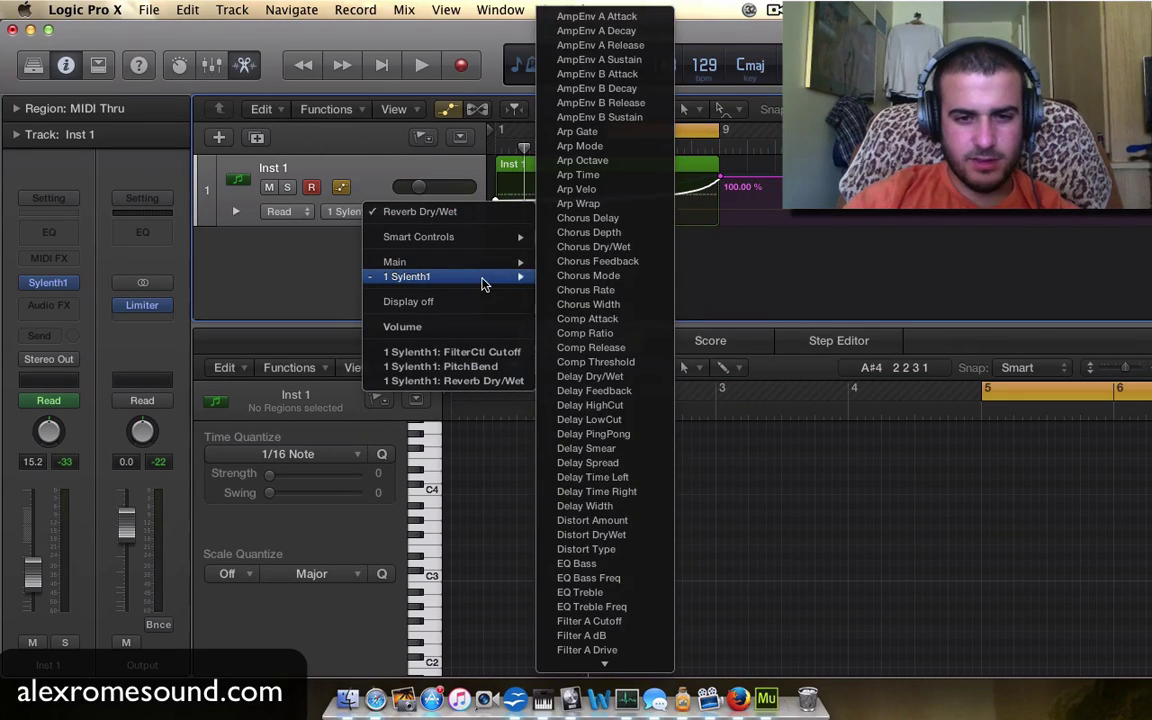
scroll(605, 470, "down", 3)
scroll(607, 476, "down", 10)
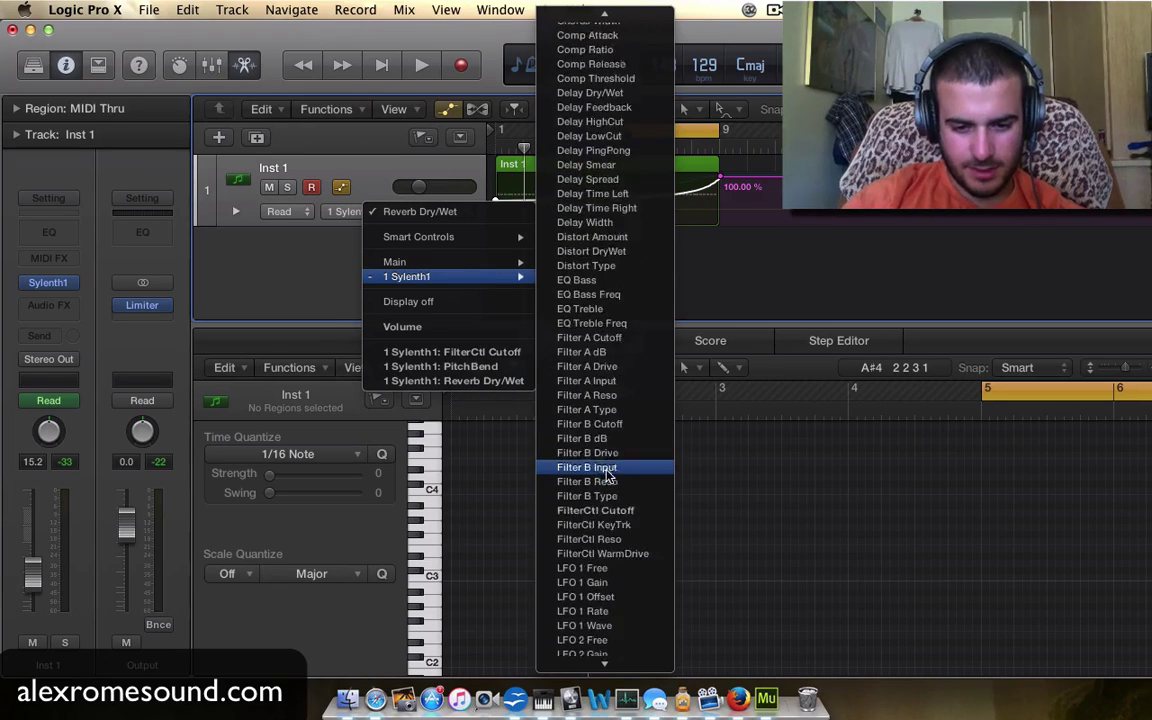
scroll(607, 477, "down", 8)
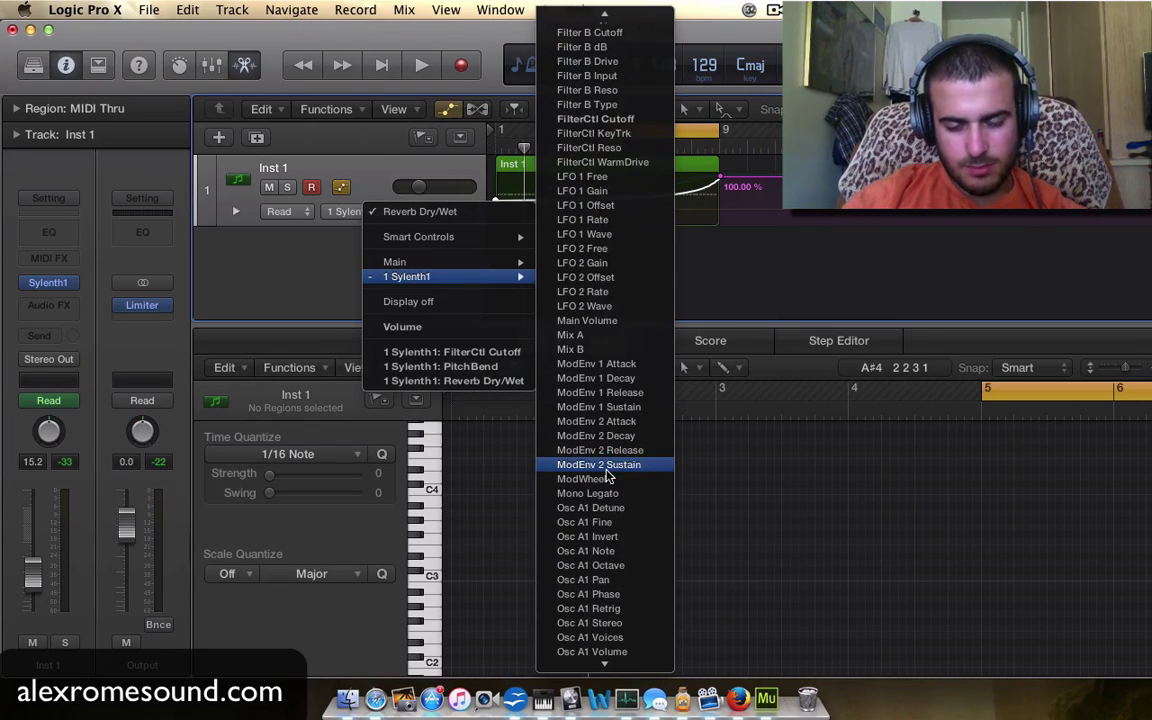
scroll(607, 477, "down", 6)
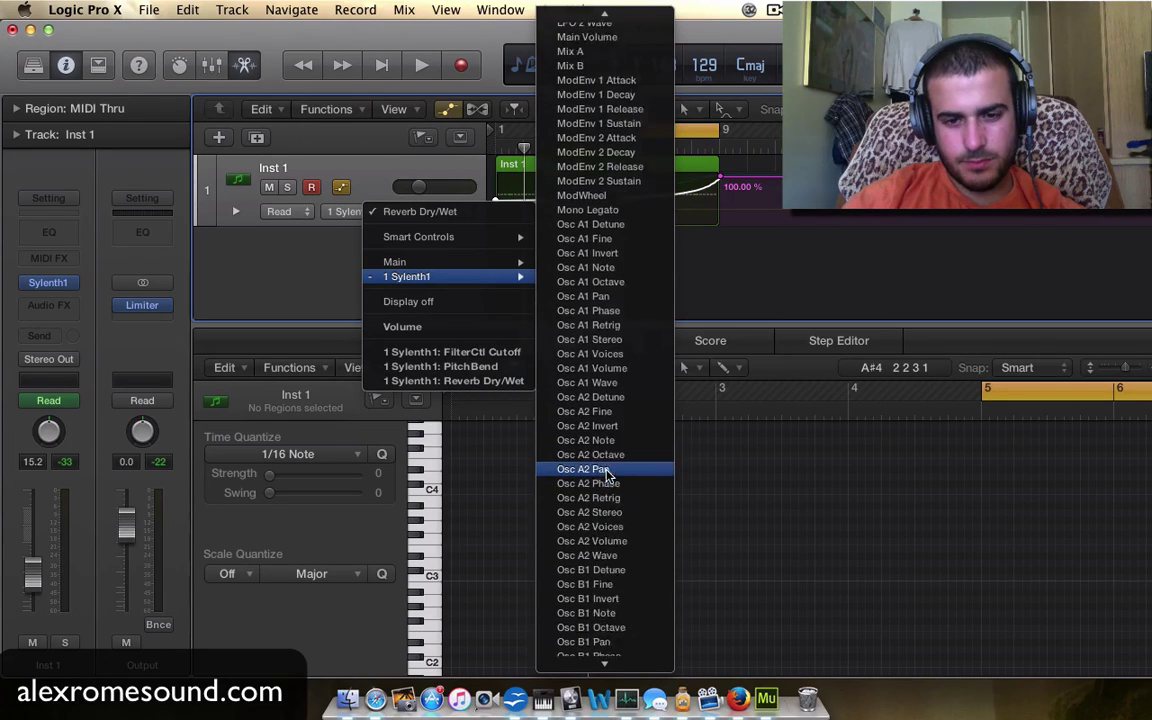
scroll(607, 477, "up", 20)
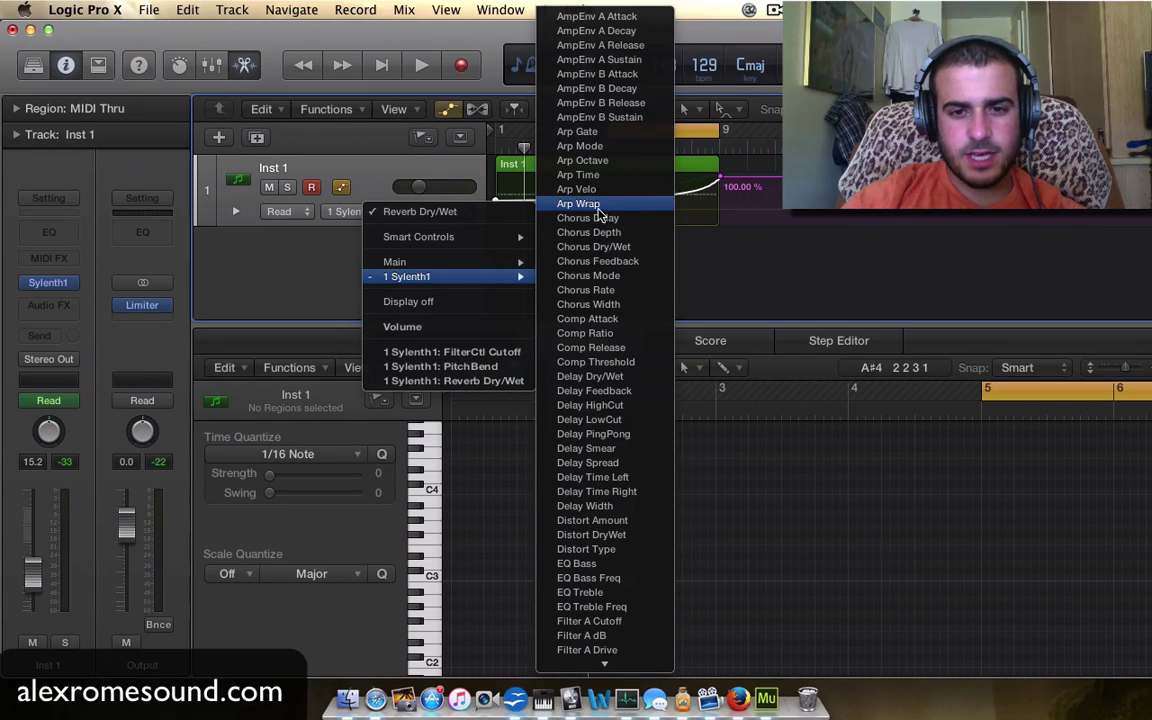
left_click(601, 177)
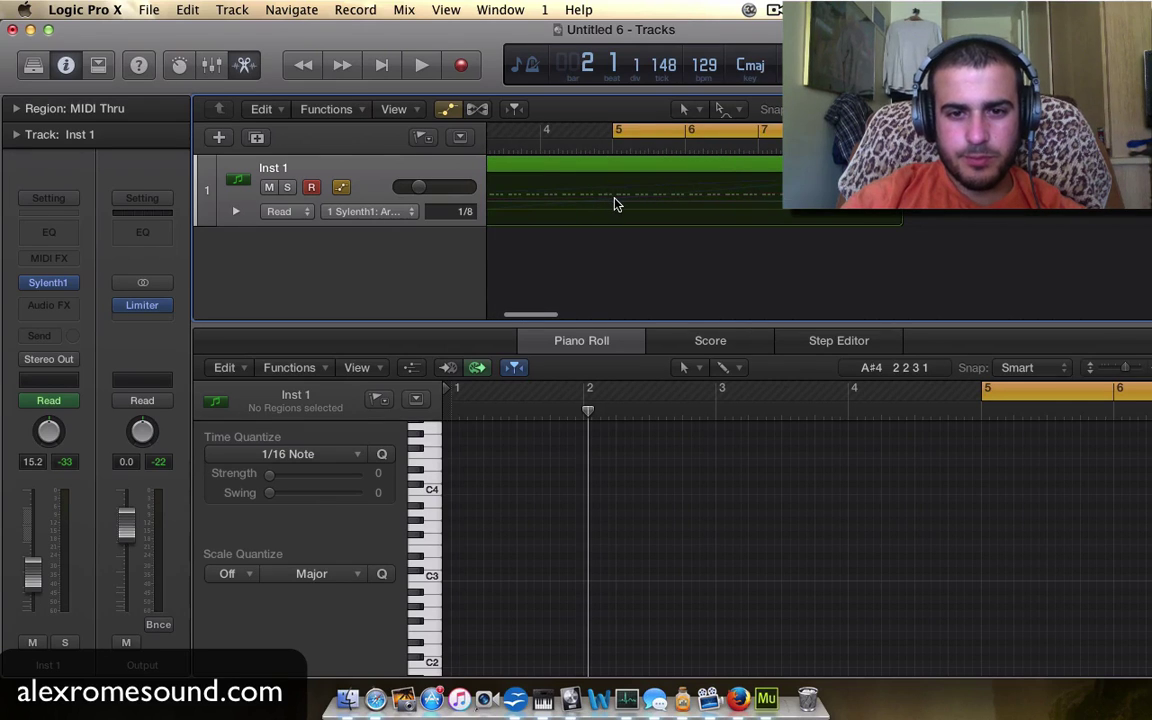
Add a 1/8 Arp Time automation point on Inst 1 at the start of bar 5
left_click(612, 200)
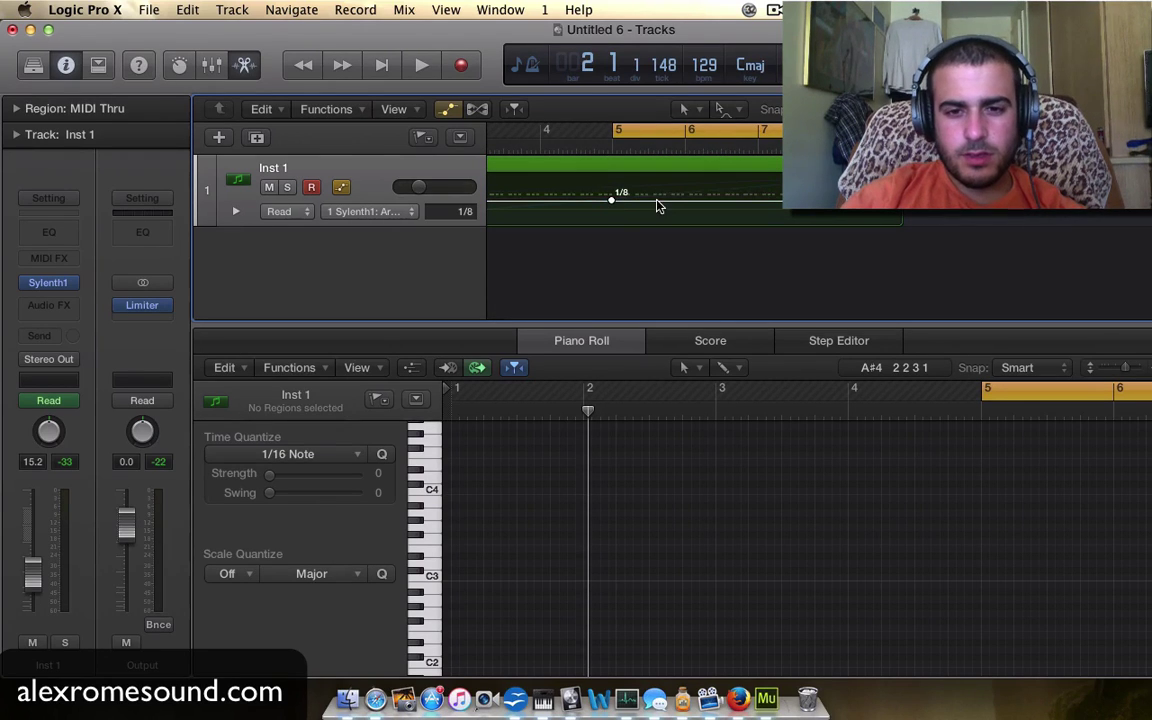
scroll(641, 210, "up", 3)
scroll(641, 210, "right", 5)
scroll(641, 210, "up", 3)
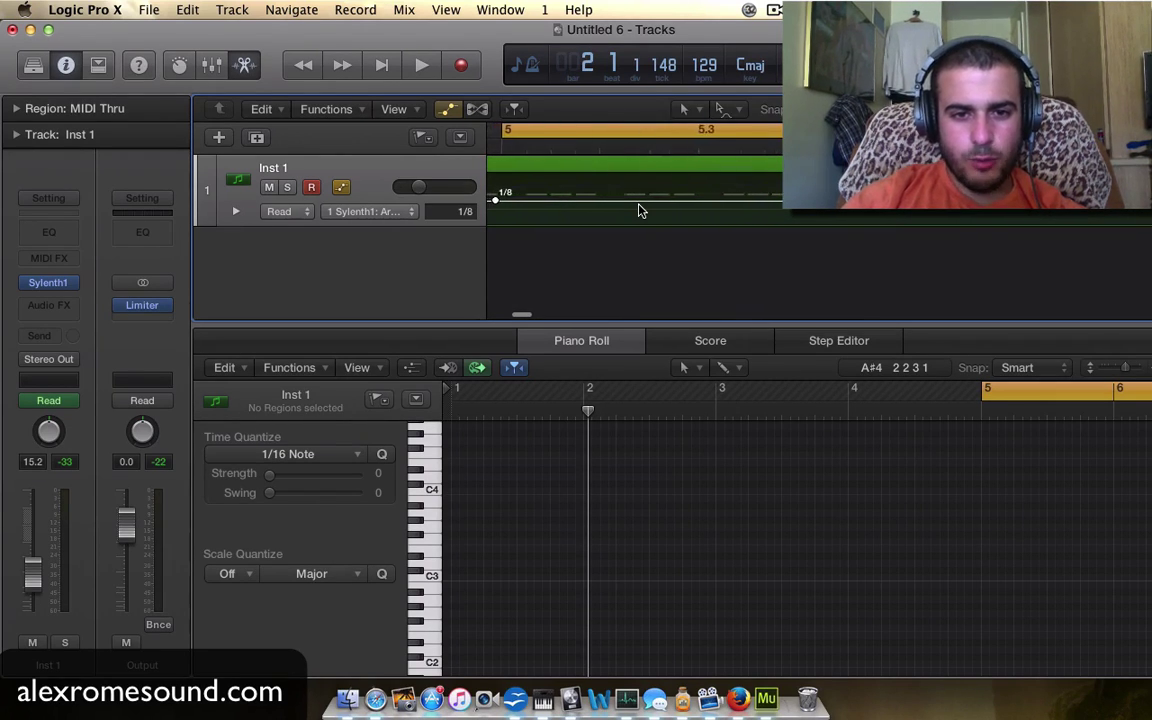
scroll(641, 210, "down", 10)
key("super+Right")
key("super+Right")
key("super+Right")
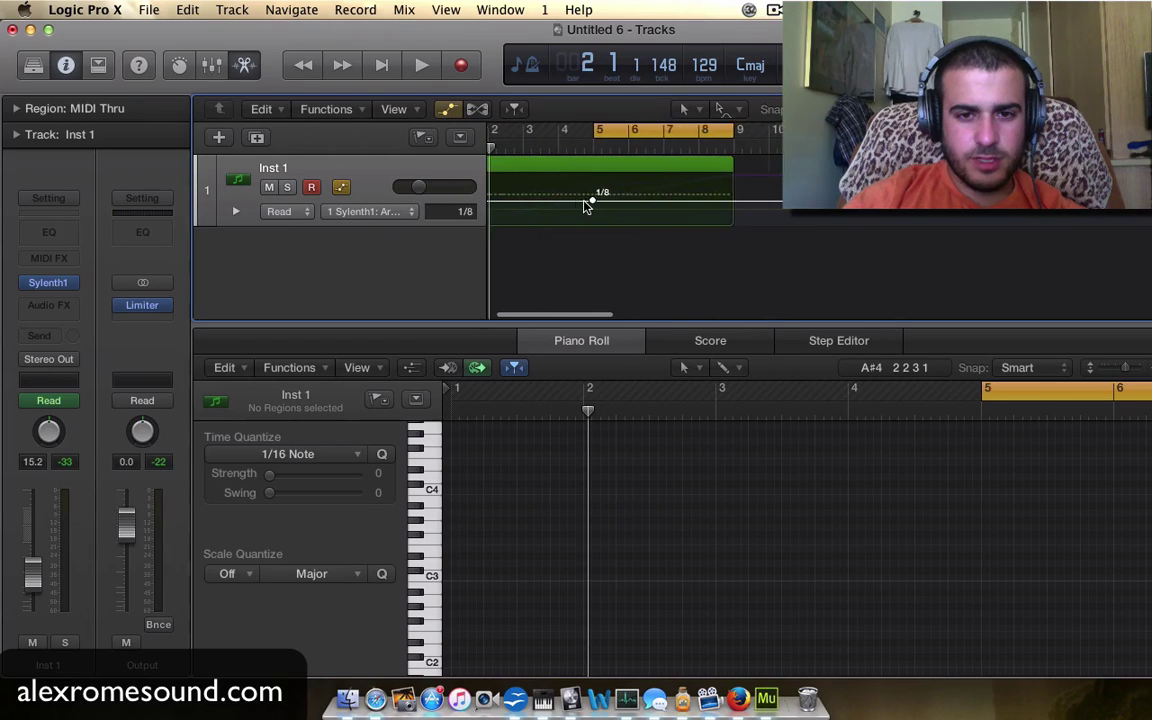
key("super+Right")
key("super+Right")
key("super+Right")
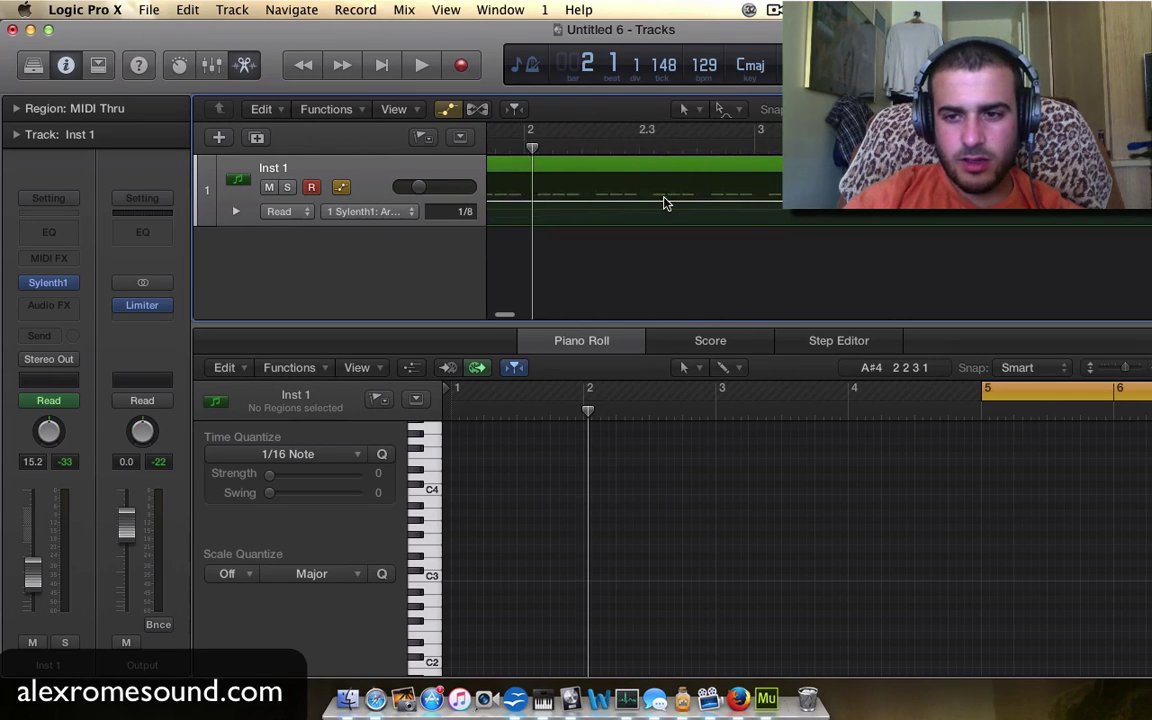
scroll(669, 203, "left", 1)
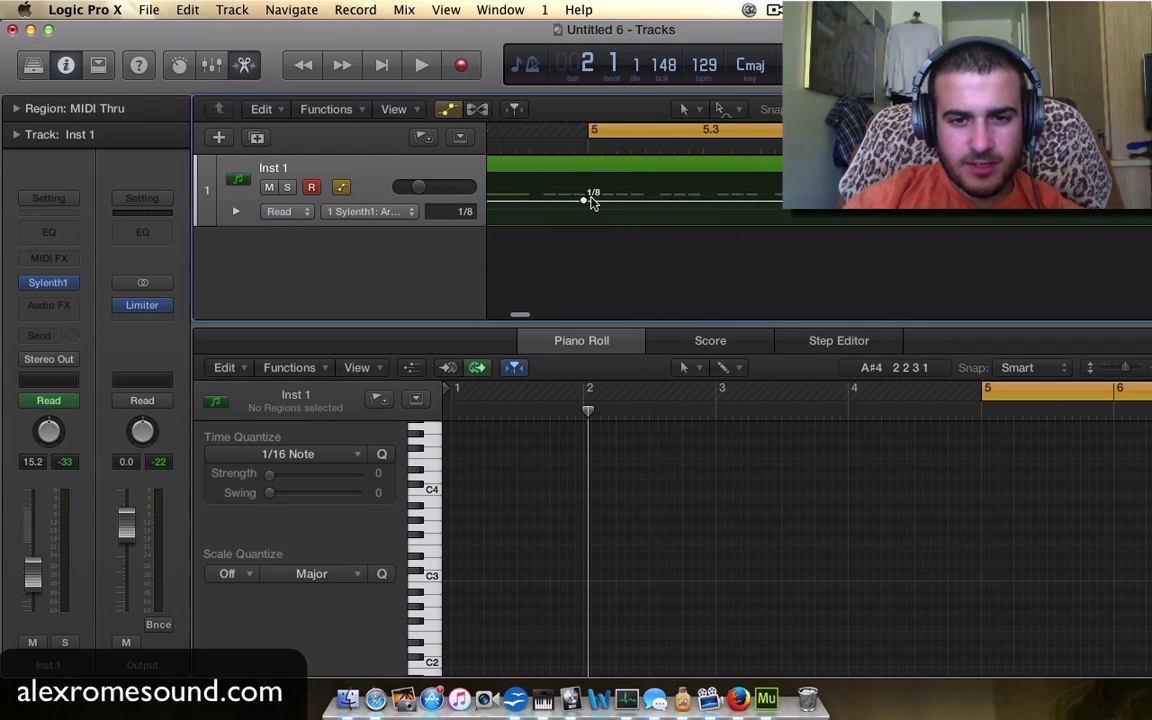
Raise the Arp Time automation from bar 5 onward to 1/16 and audition the change
left_click_drag(596, 200, 597, 188)
key("space")
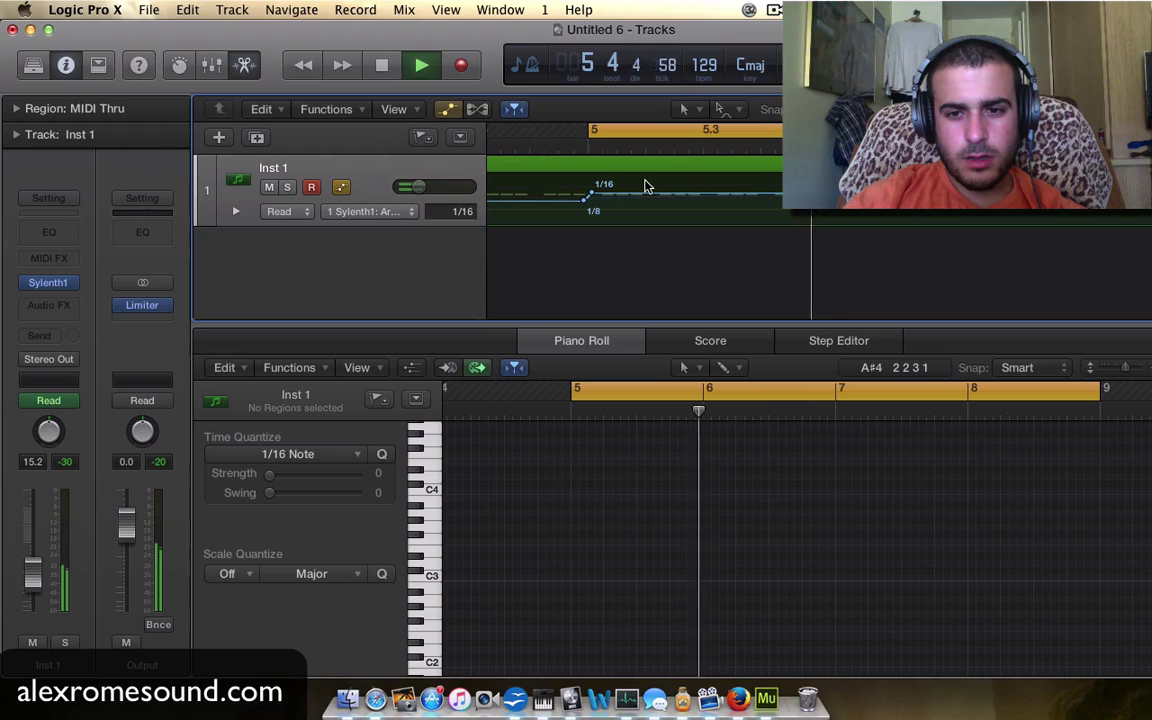
key("space")
Set the Arp Time automation from bar 5 onward to 1/32 and audition it
left_click_drag(618, 196, 617, 187)
key("space")
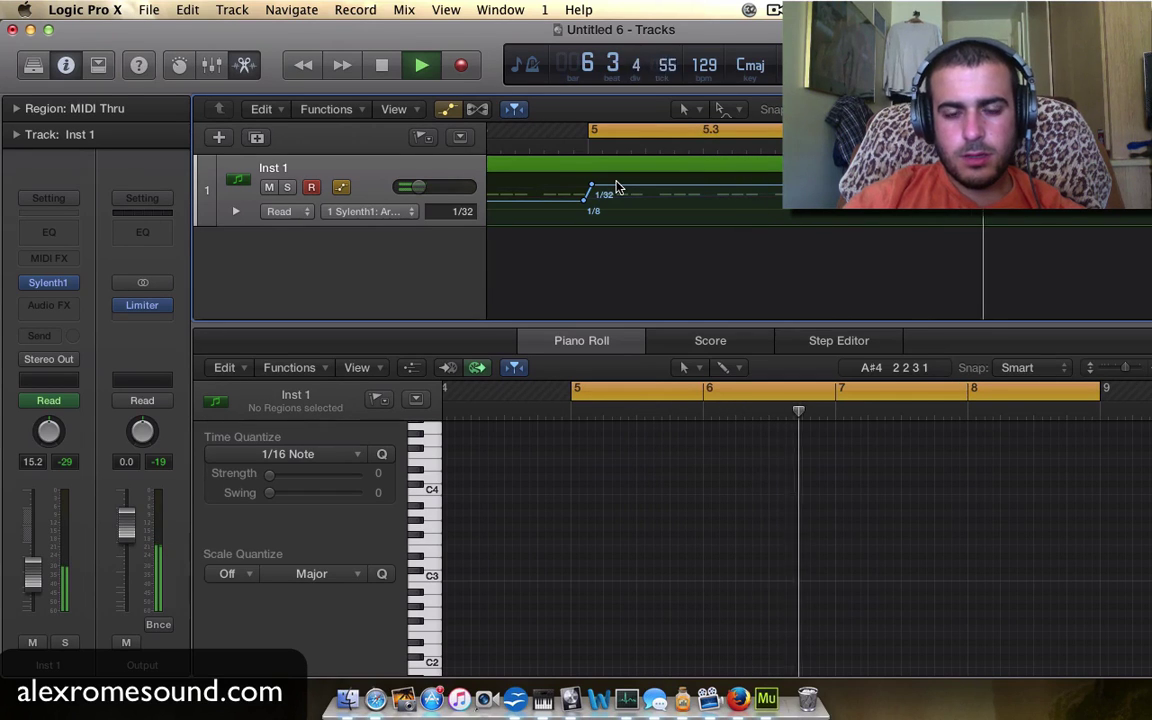
key("space")
Select the Inst 1 region to show its notes in the Piano Roll, and decline moving its automation data
key("super+Left")
key("super+Left")
key("super+Left")
scroll(617, 187, "right", 8)
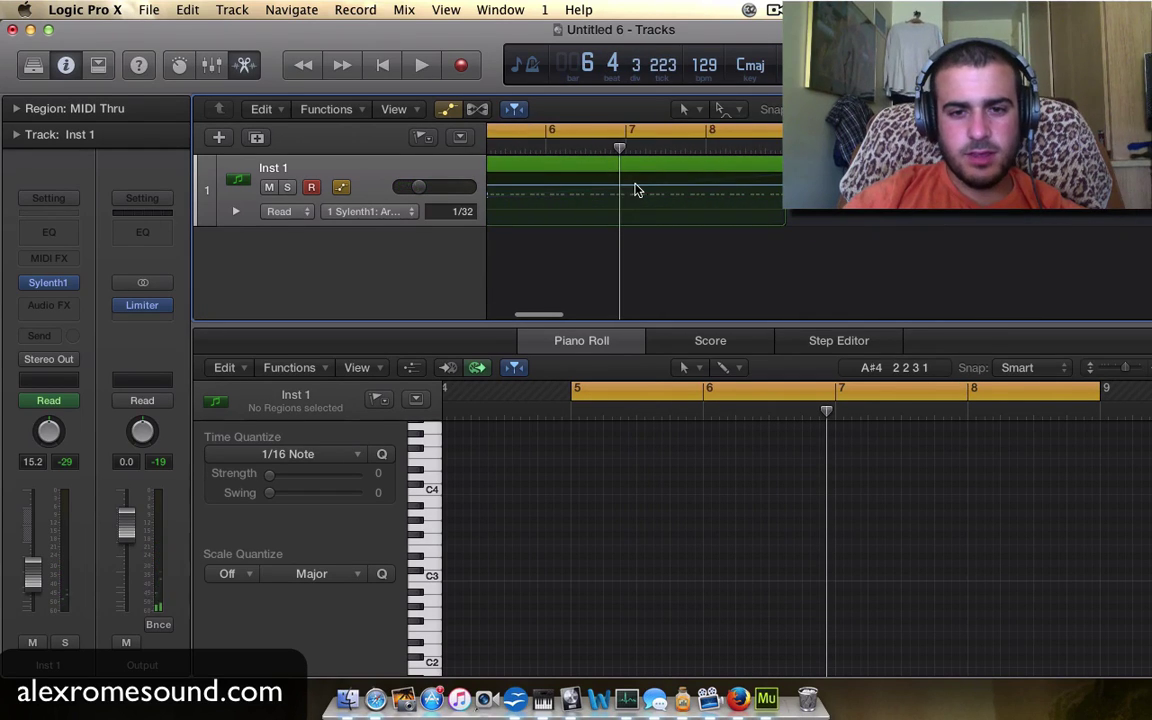
key("super+Right")
key("super+Right")
left_click(659, 166)
scroll(659, 166, "left", 5)
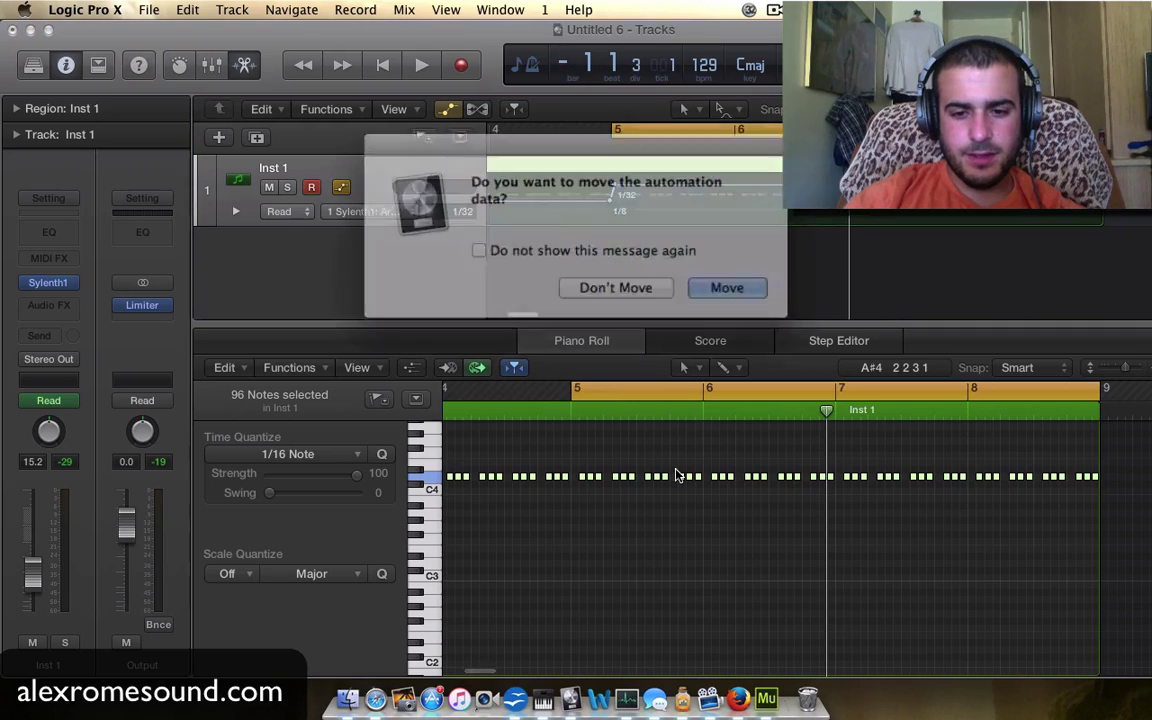
left_click(628, 288)
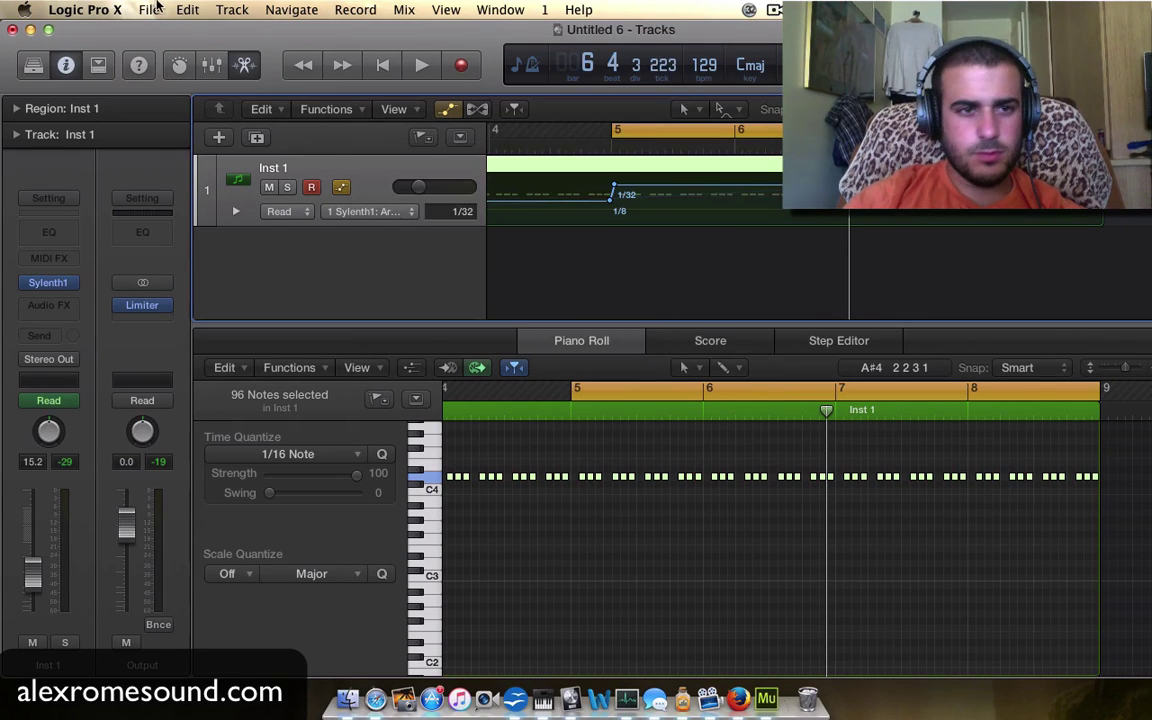
left_click(187, 10)
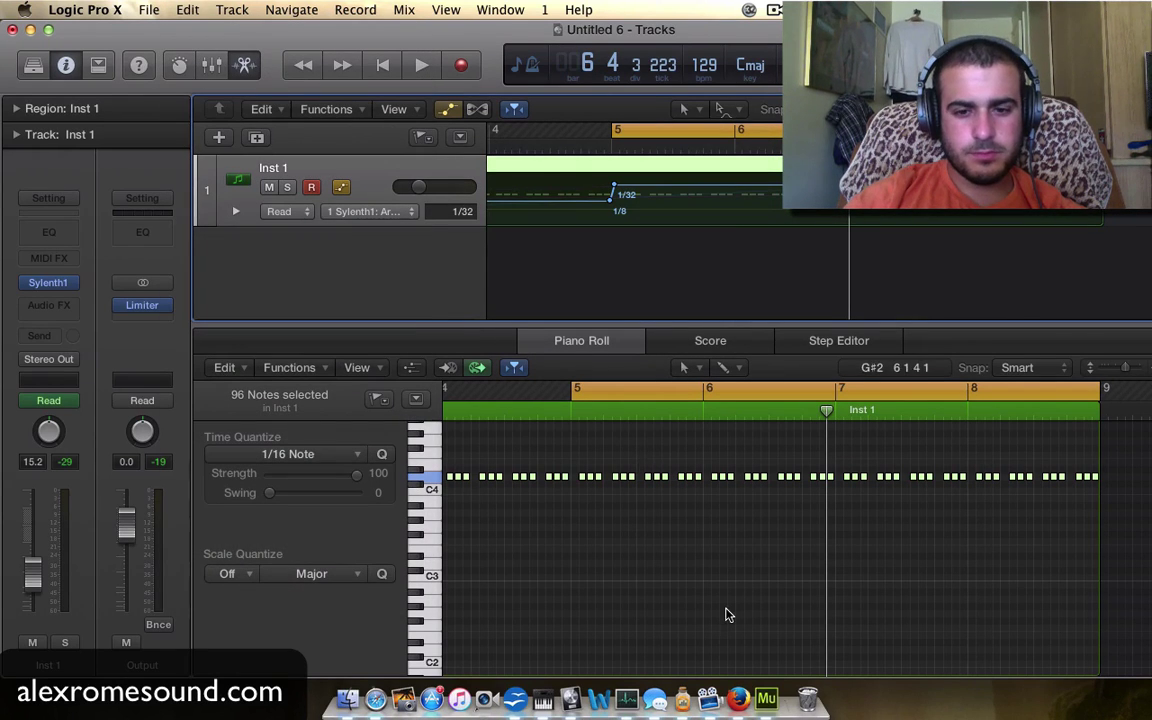
Fill the gaps in the D4 note pattern from bar 7 to bar 9 so the short notes run continuously
left_click(629, 530)
scroll(629, 530, "down", 5)
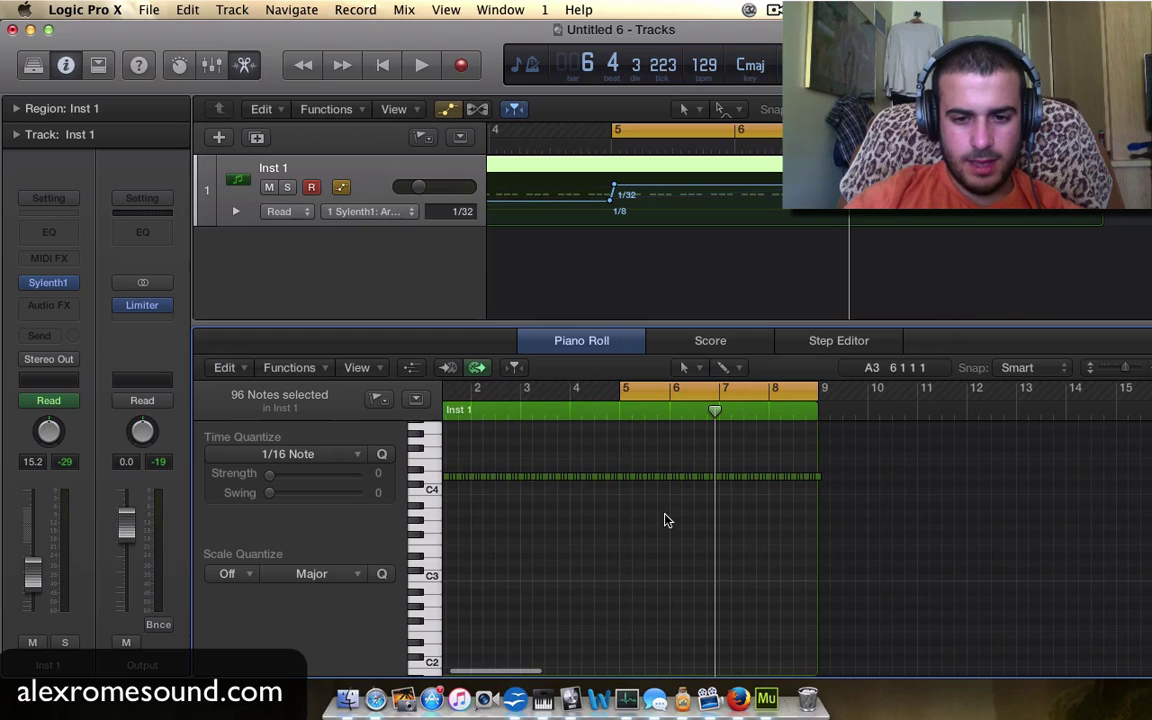
scroll(752, 497, "up", 5)
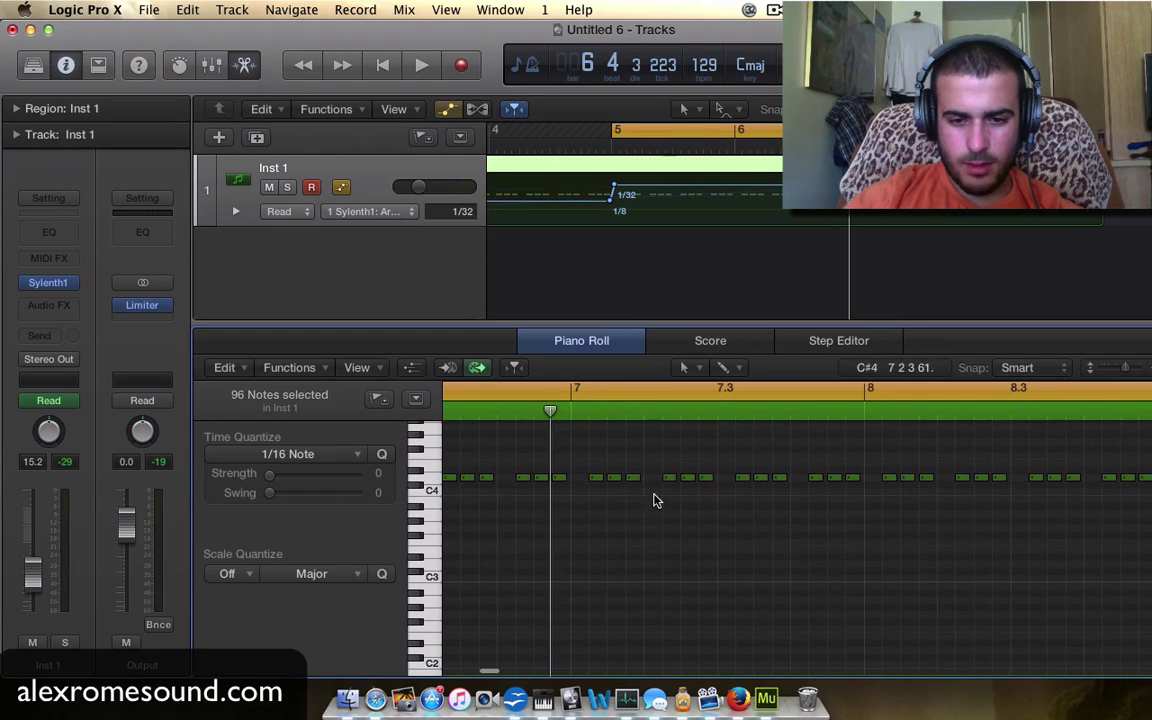
left_click(578, 478)
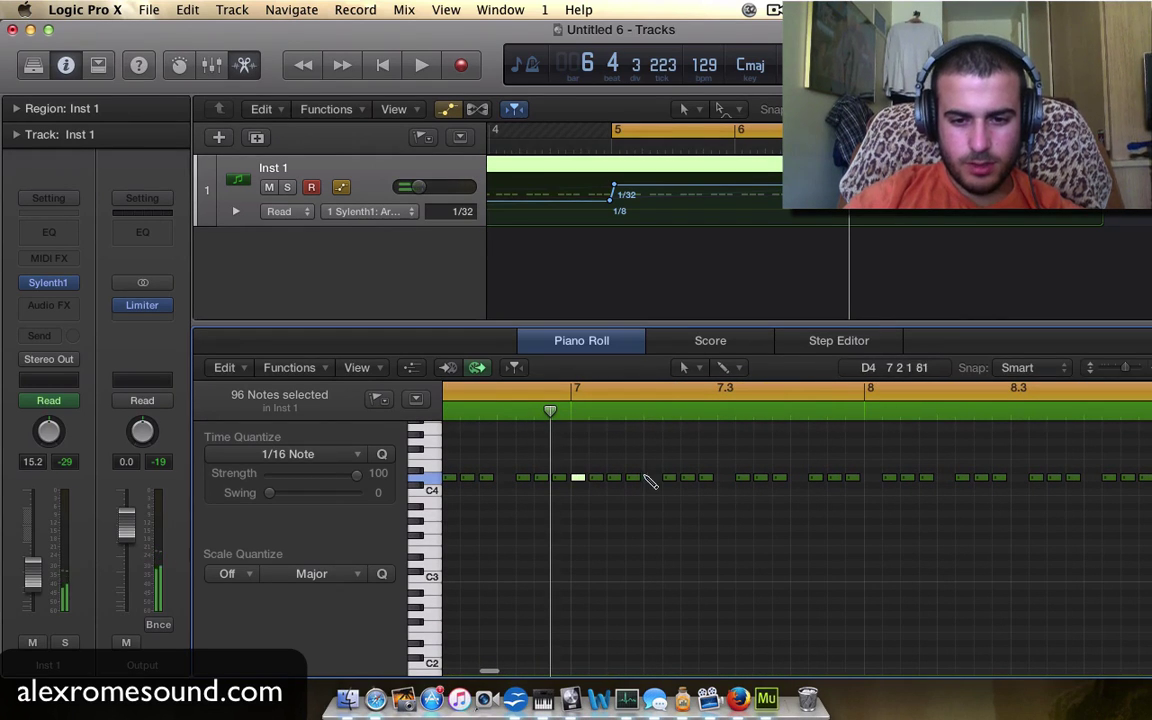
left_click(648, 477, "super")
scroll(648, 478, "right", 4)
left_click(583, 478, "super")
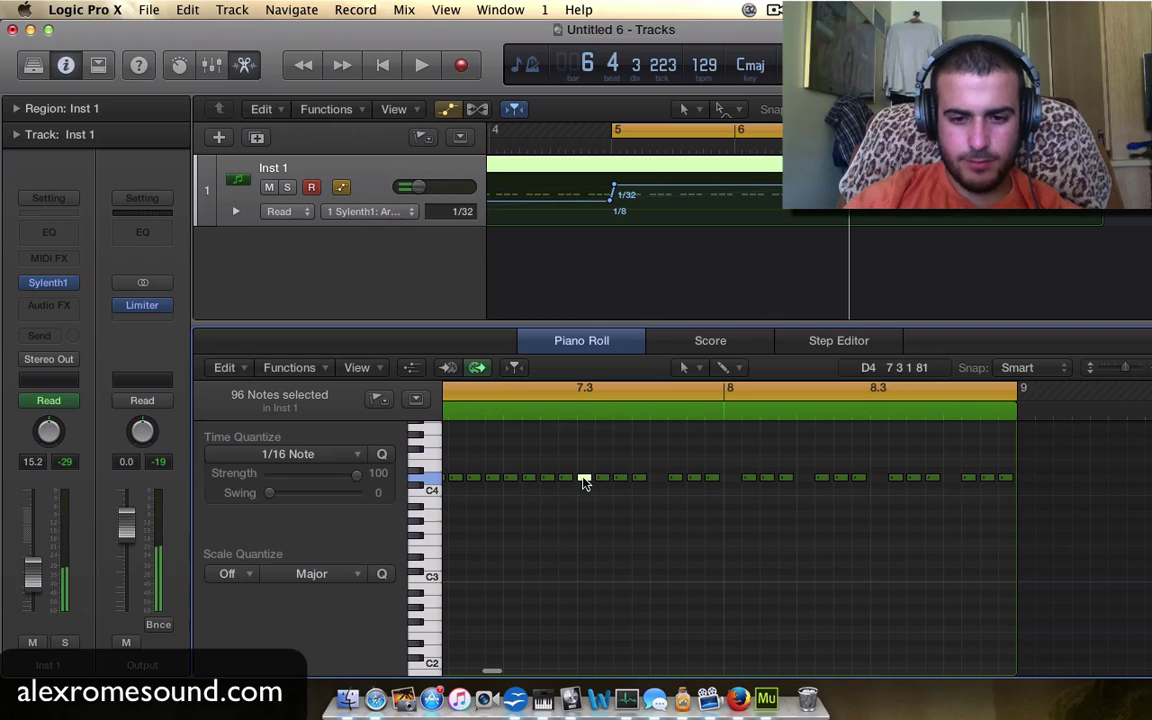
left_click(729, 477, "super")
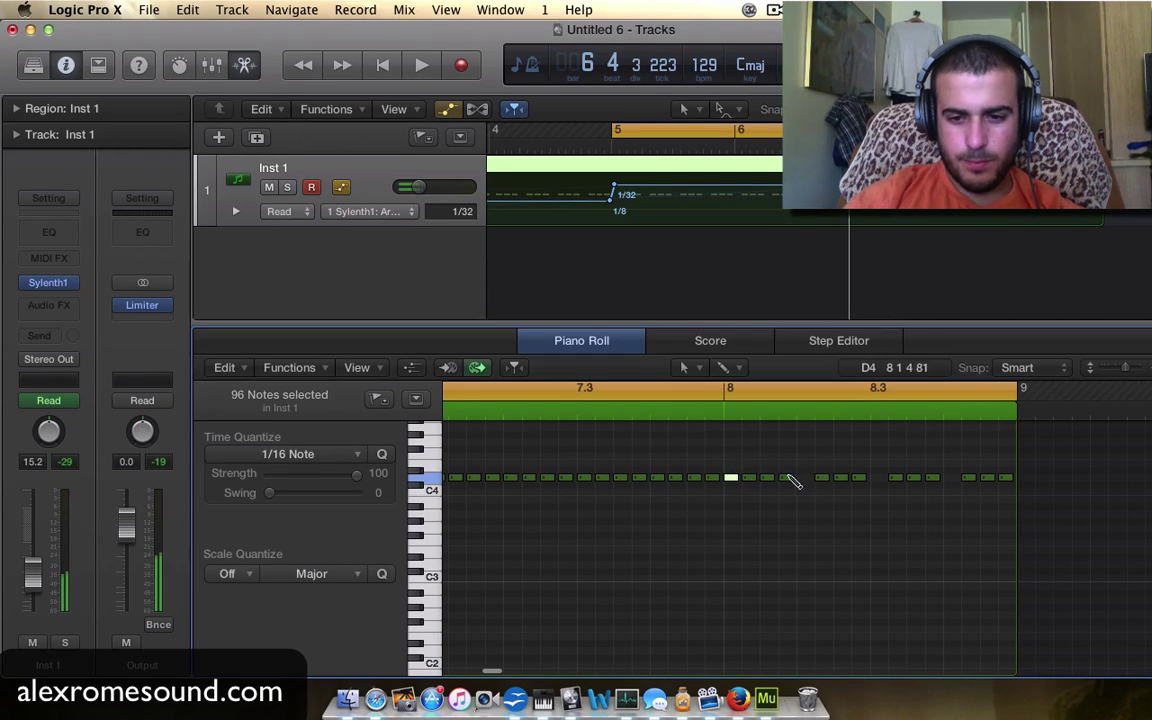
left_click(803, 477, "super")
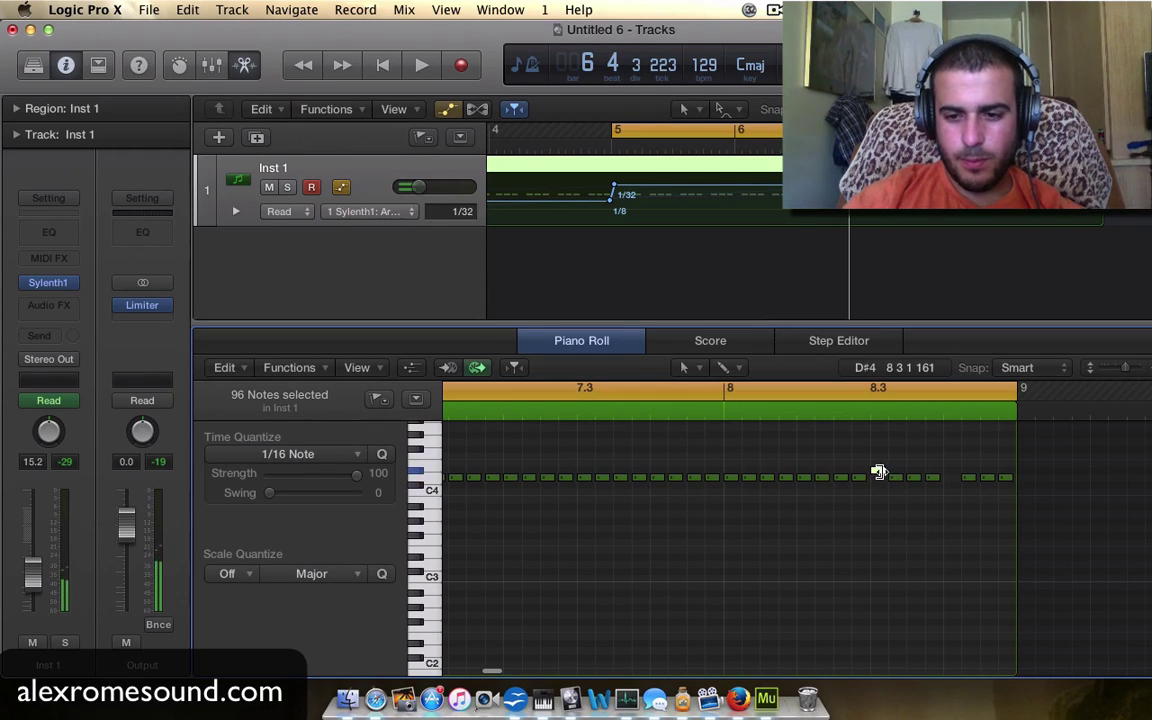
left_click(877, 479)
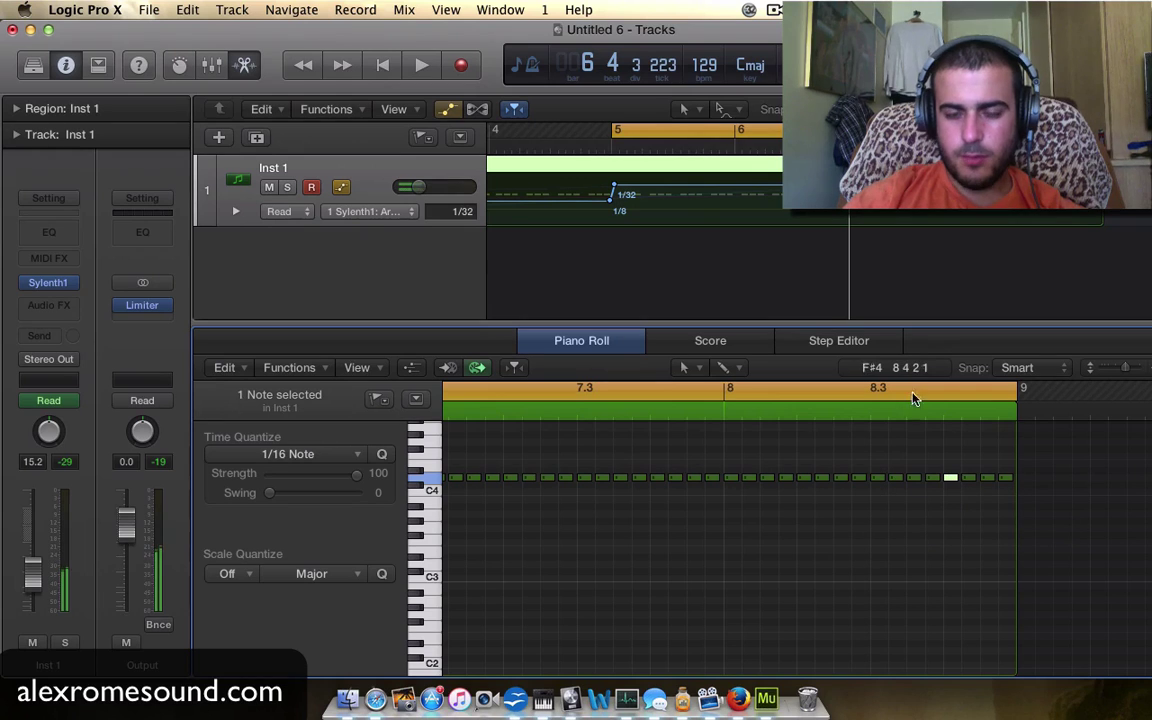
Deselect the region and audition the cycled section with the filled note pattern
left_click(683, 246)
key("space")
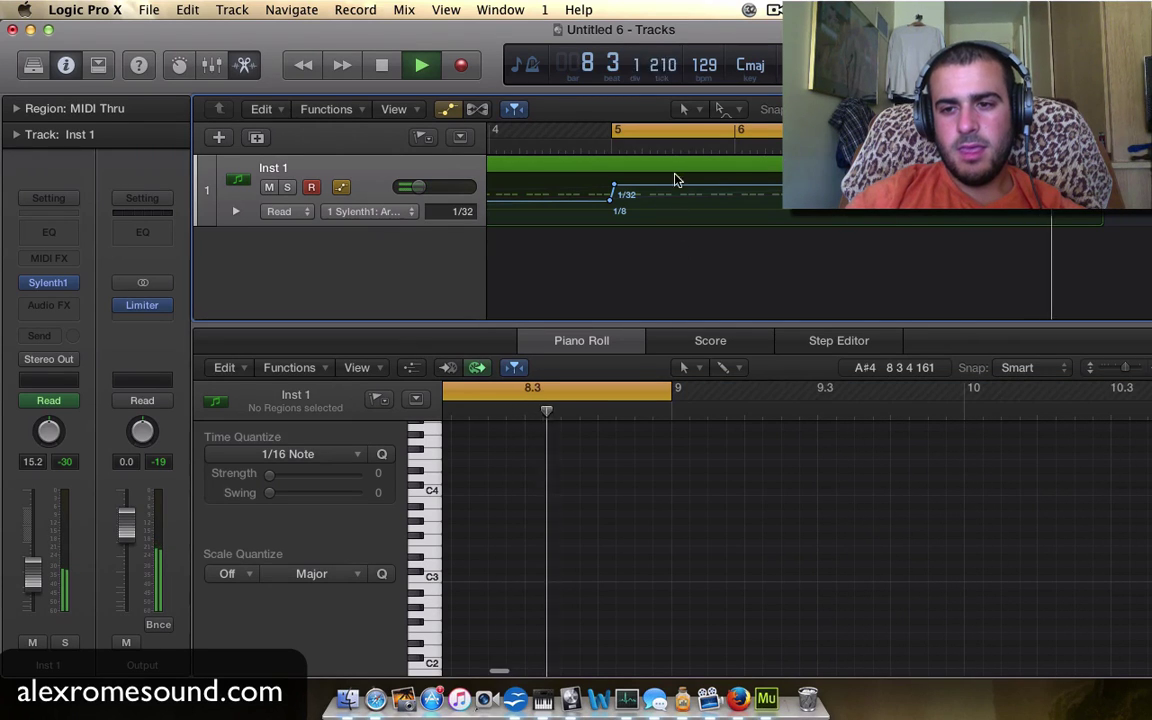
key("space")
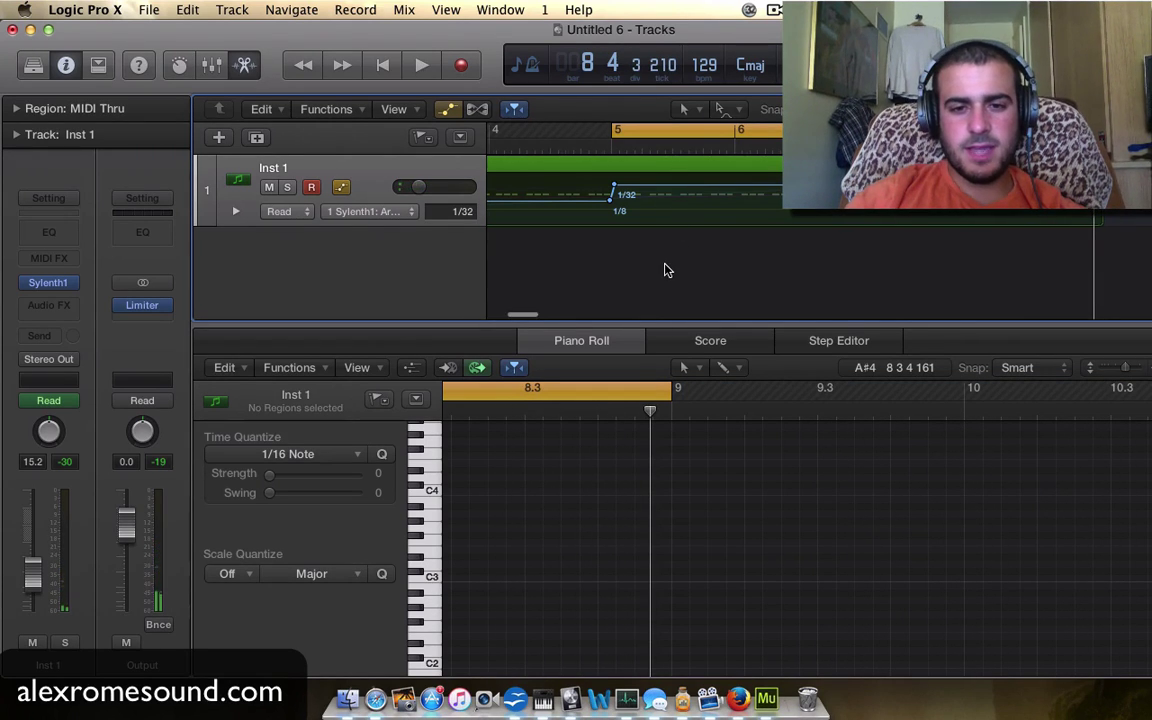
Browse the Sylenth1 parameters available for automation on Inst 1 without choosing one
scroll(668, 270, "down", 5)
left_click(345, 211)
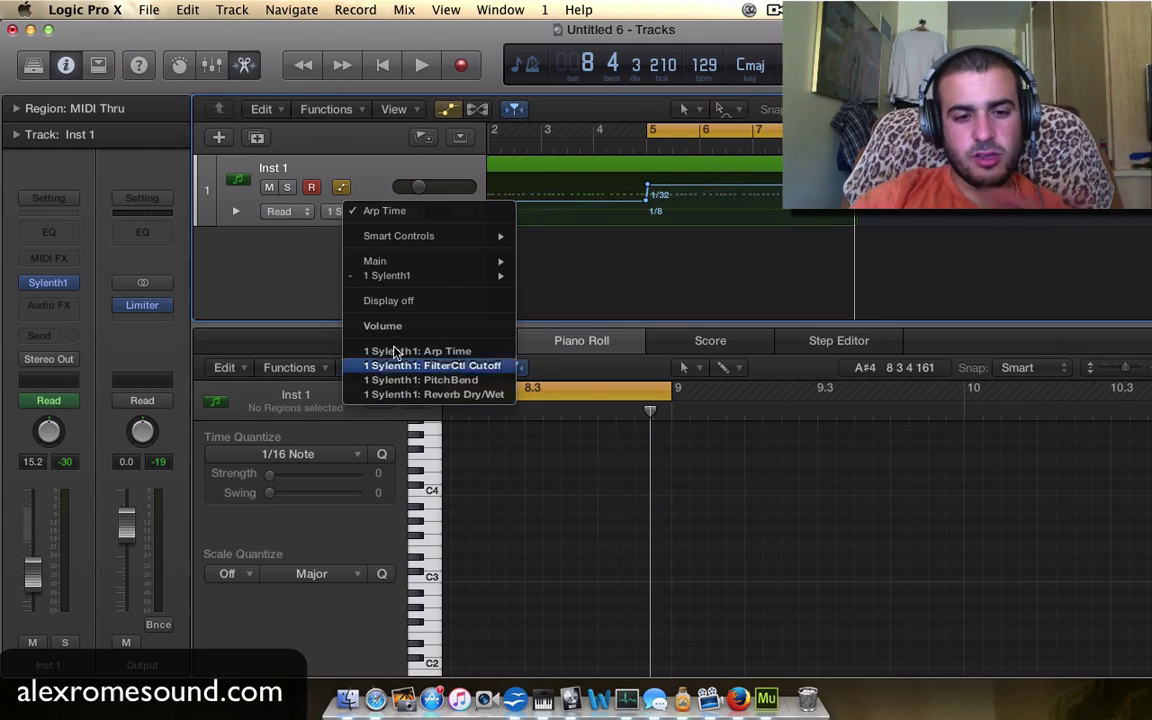
mouse_move(428, 278)
scroll(553, 500, "down", 5)
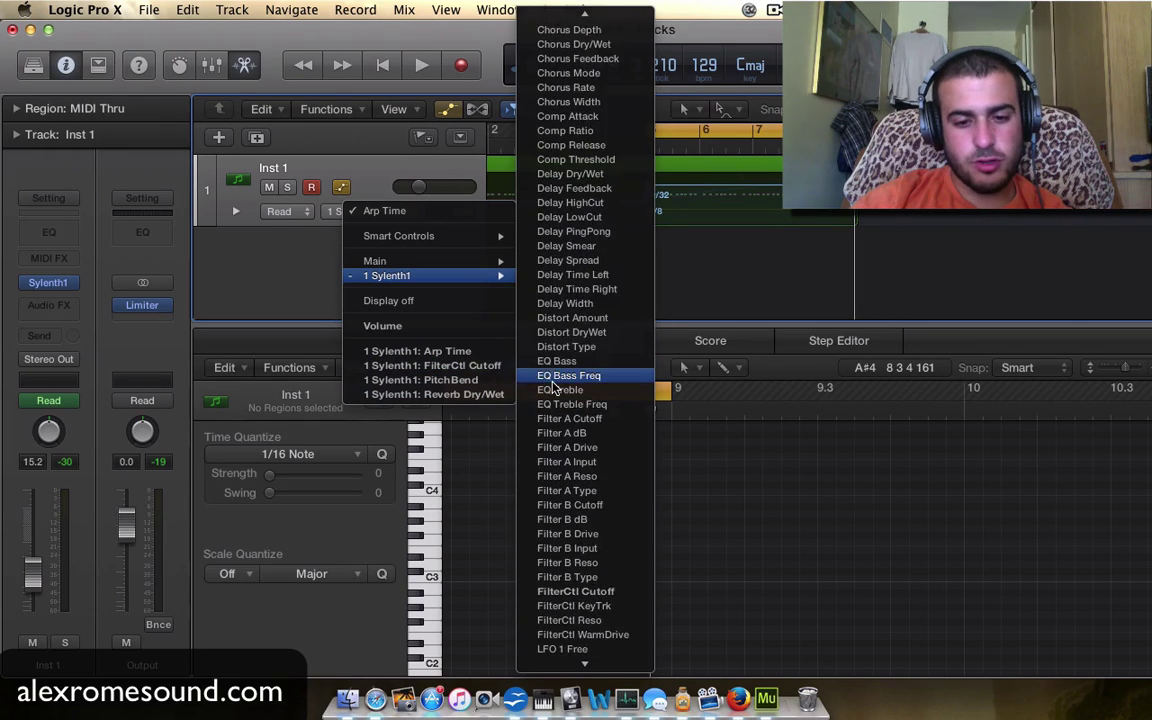
left_click(301, 286)
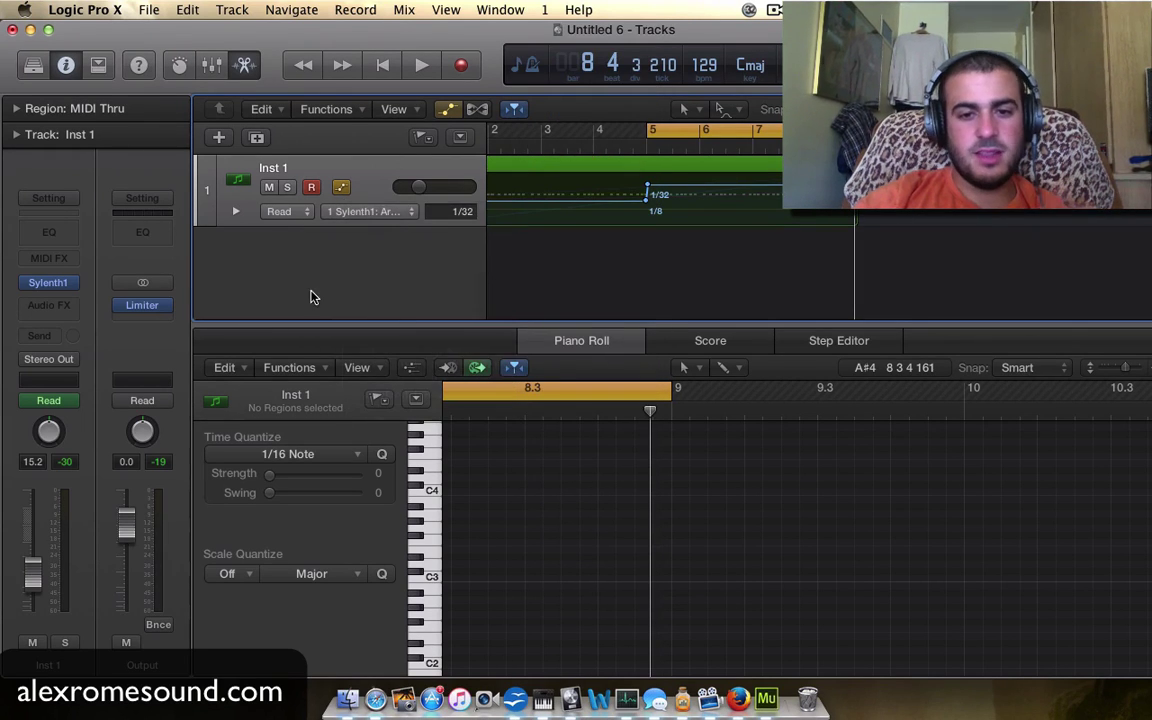
Display the Volume automation on Inst 1 around the end of bar 8
scroll(764, 197, "down", 5)
key("super+Right")
key("super+Right")
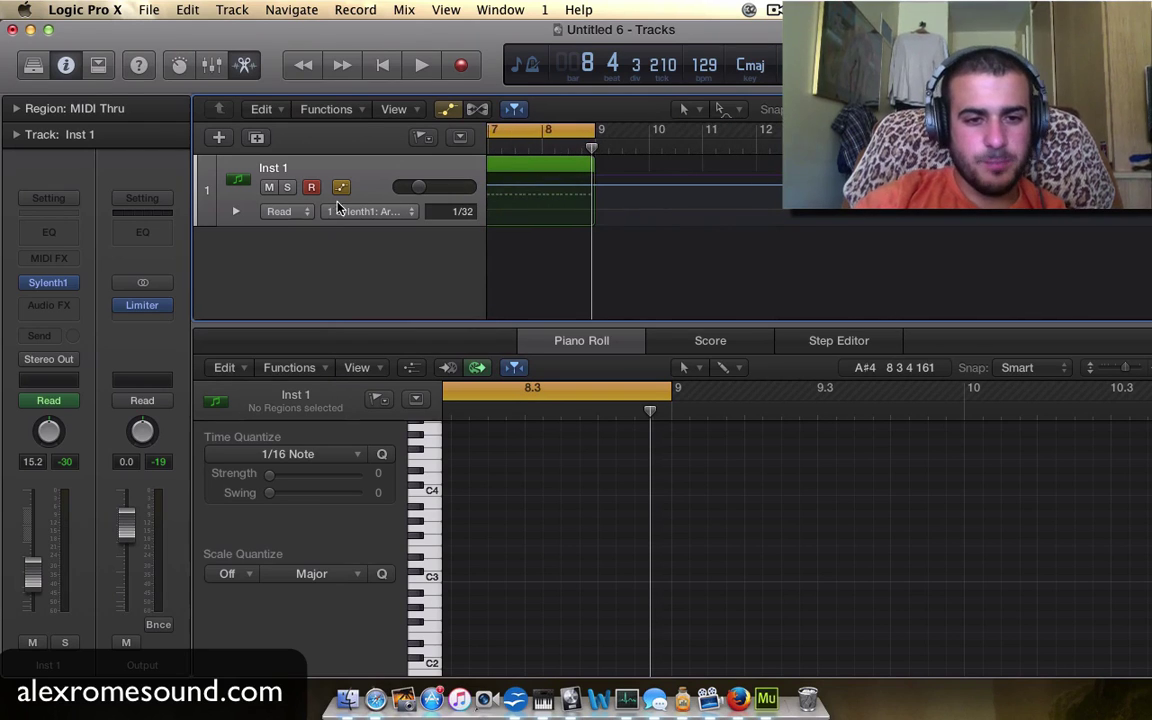
left_click(378, 211)
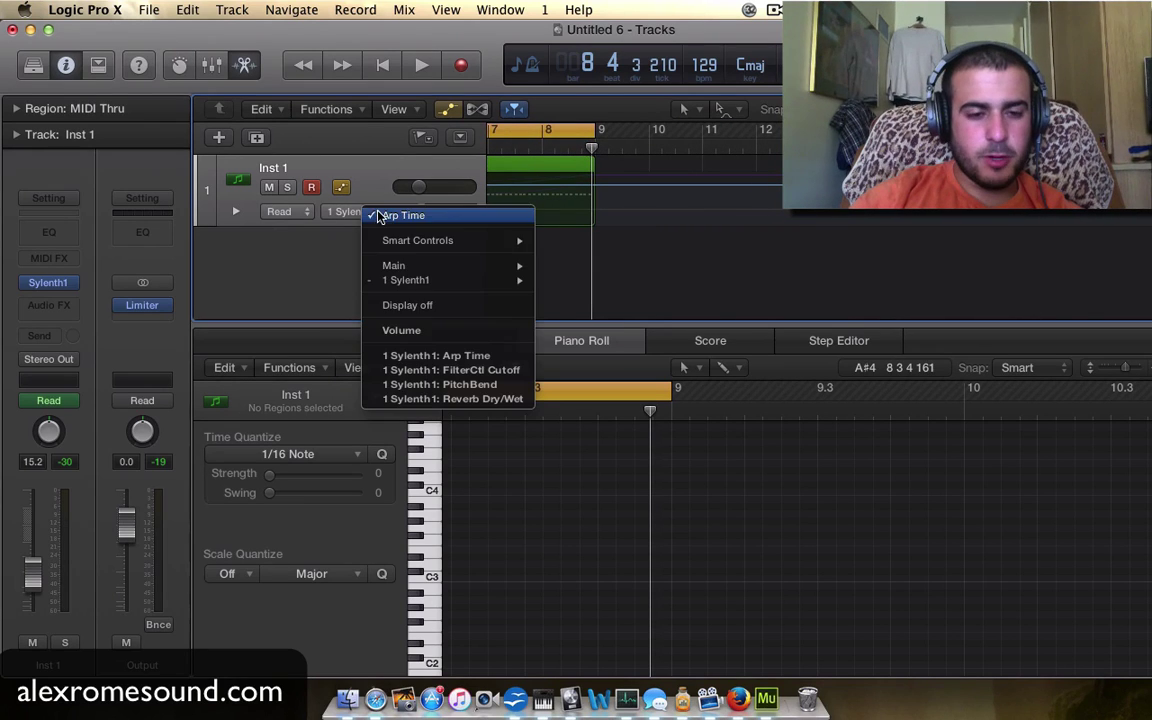
left_click(415, 330)
key("super+Right")
key("super+Right")
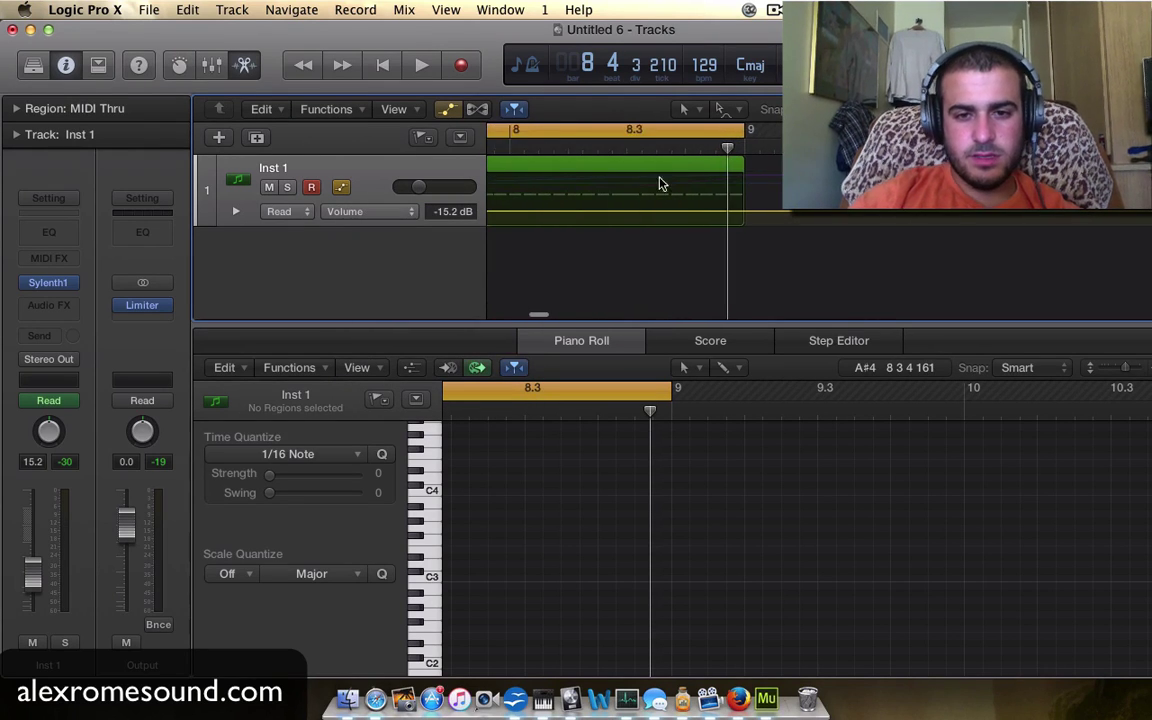
Move the cycle range to straddle bar 9 and trim the end of the Inst 1 region back to about 8.4
left_click_drag(672, 128, 847, 128)
left_click_drag(735, 165, 683, 166)
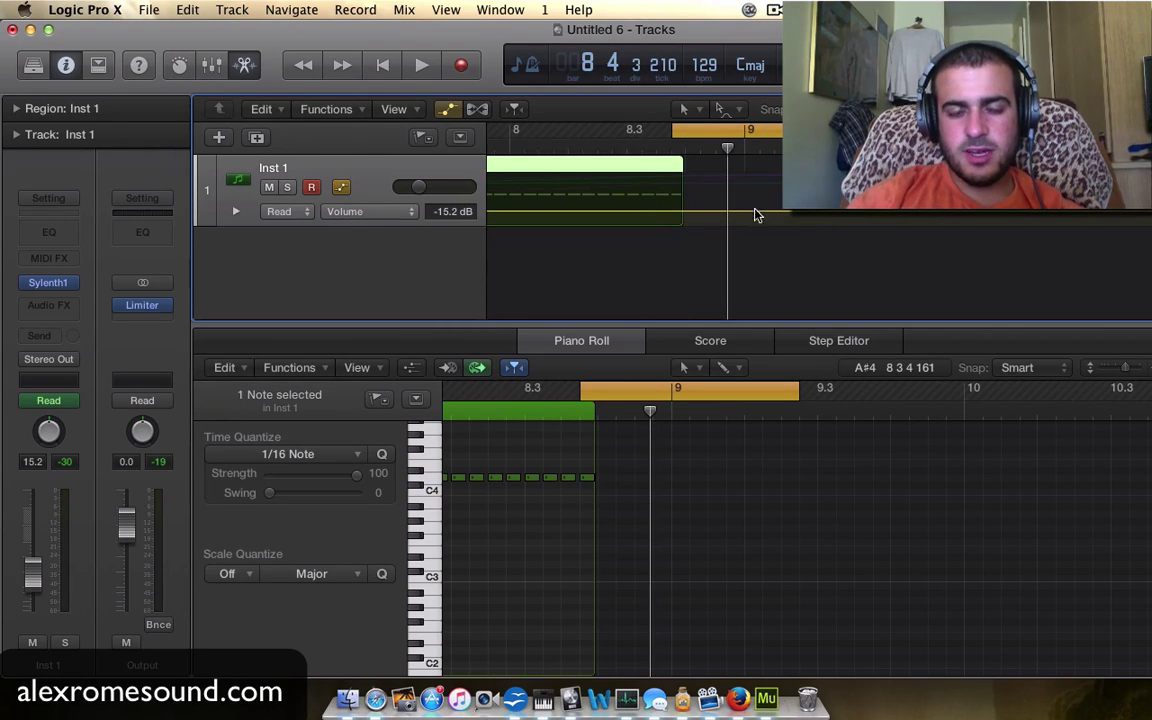
left_click_drag(677, 166, 677, 166)
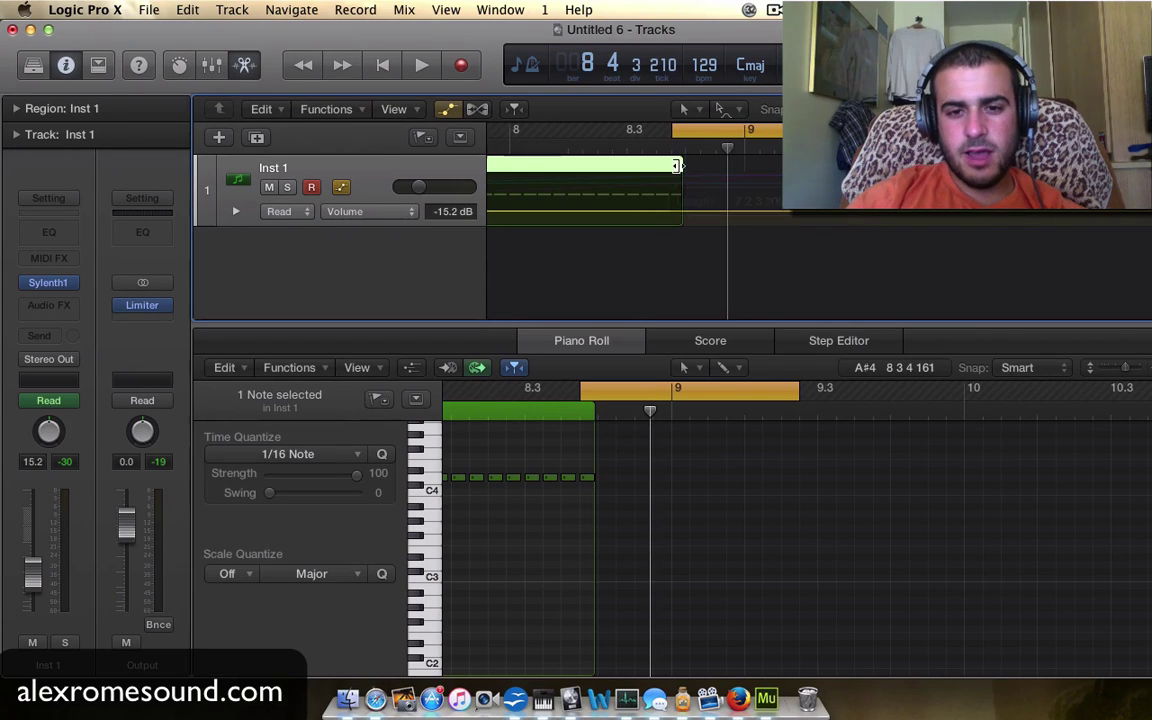
Add Volume automation points at the region's end that drop to -∞ dB, and extend the region slightly to meet the drop
left_click(682, 215)
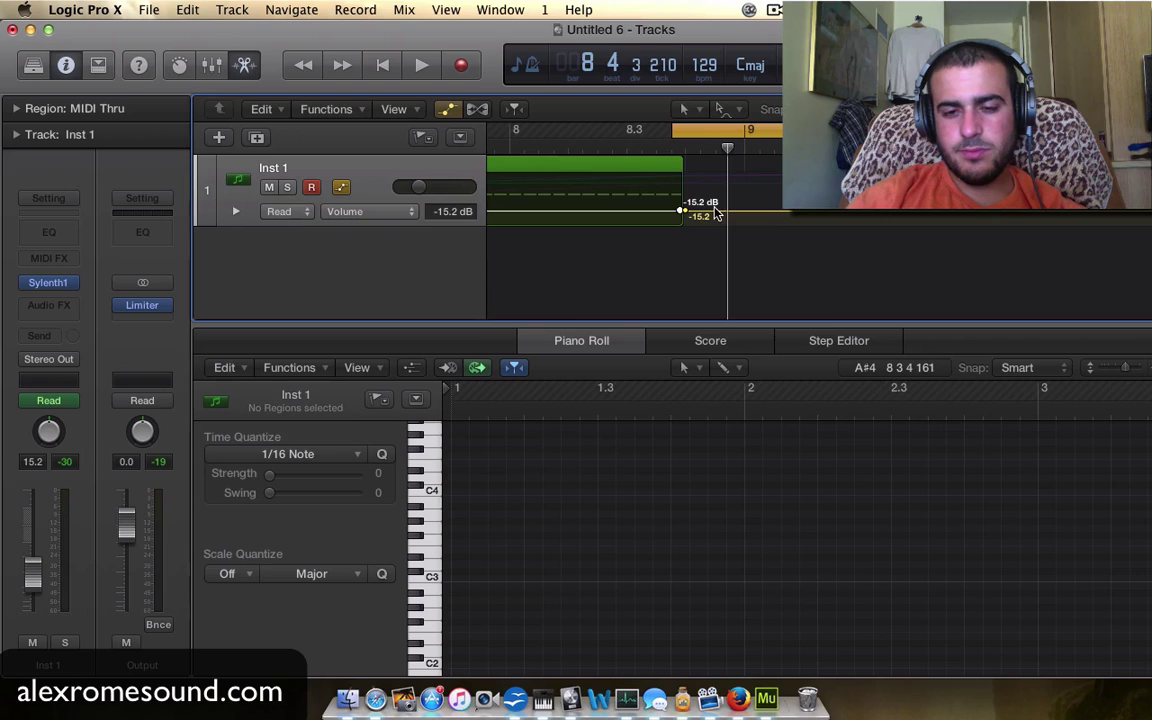
left_click_drag(714, 210, 688, 224)
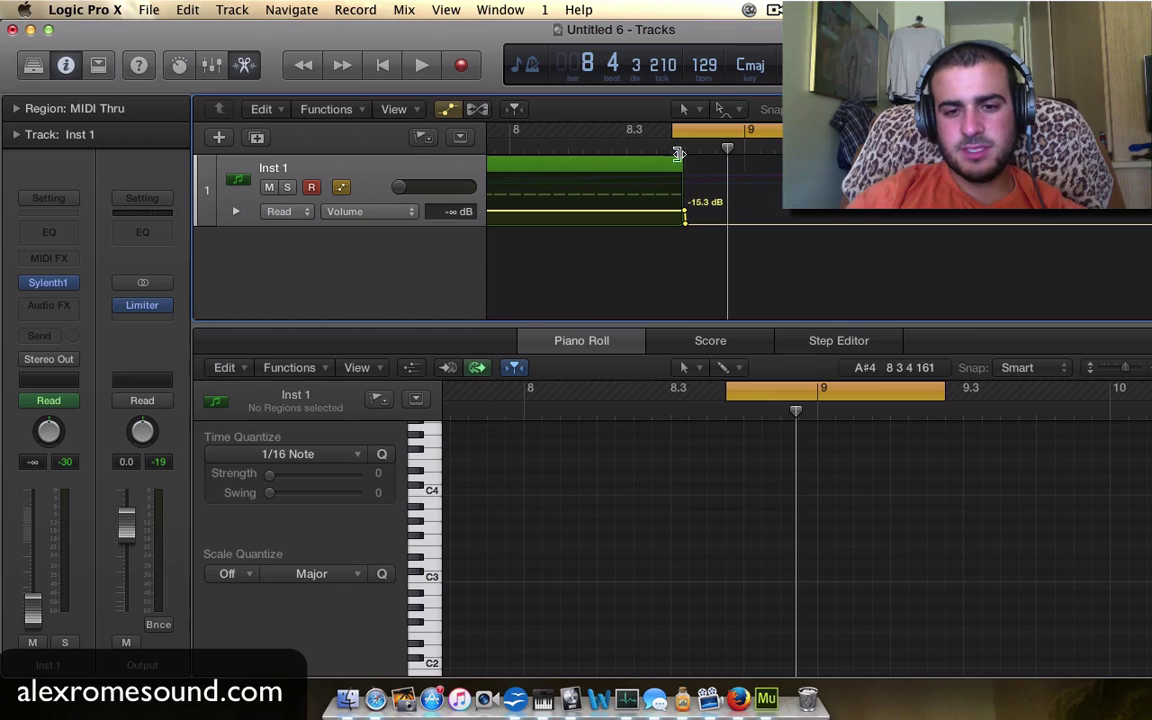
left_click(679, 163)
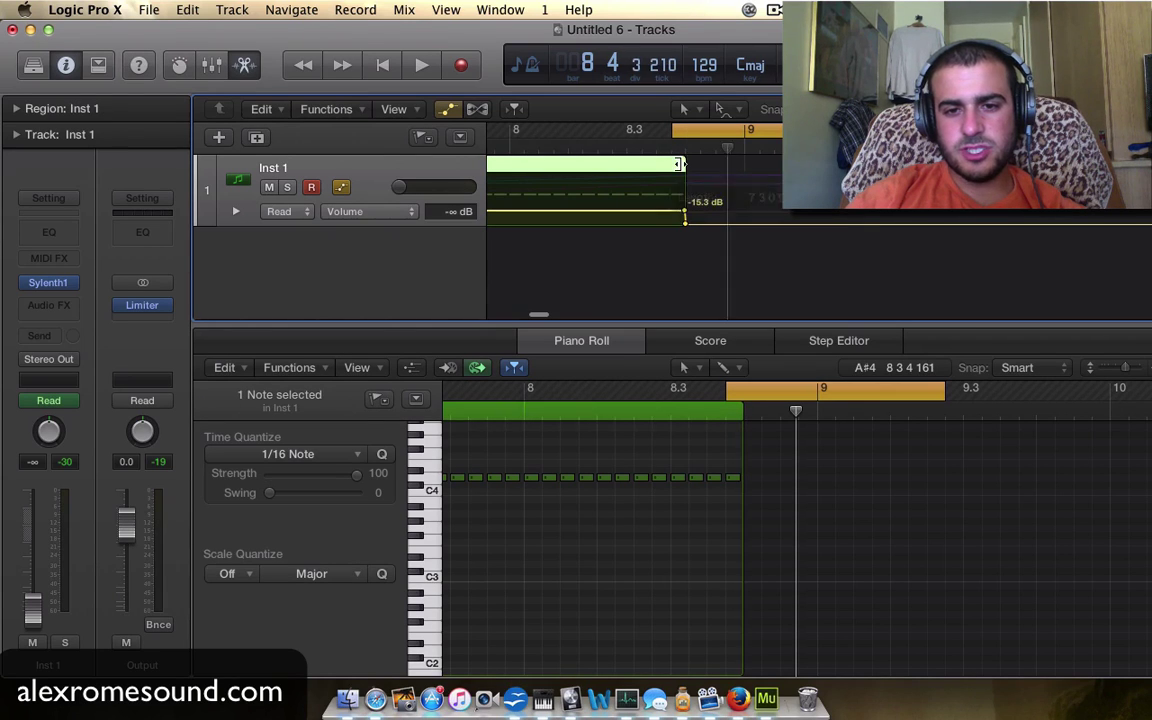
Move the -∞ dB Volume automation point onto the end of the Inst 1 region at 8.4
key("super+Right")
key("super+Right")
key("super+Right")
scroll(683, 165, "right", 10)
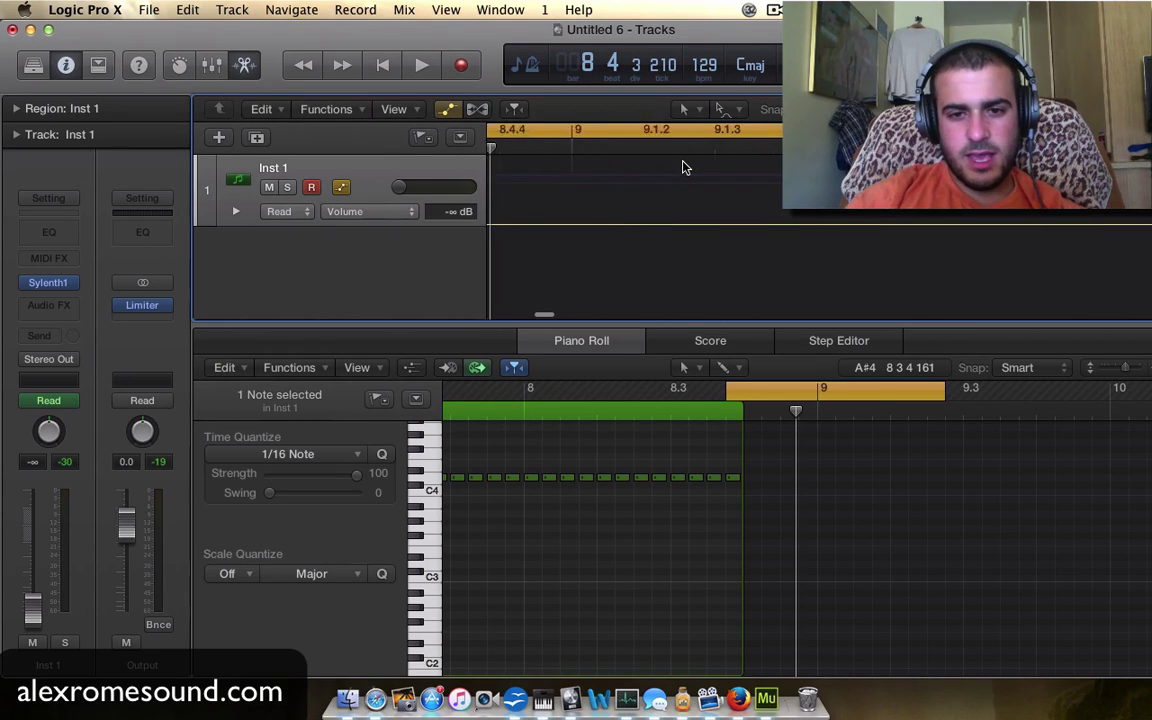
scroll(683, 167, "left", 5)
scroll(684, 163, "up", 3)
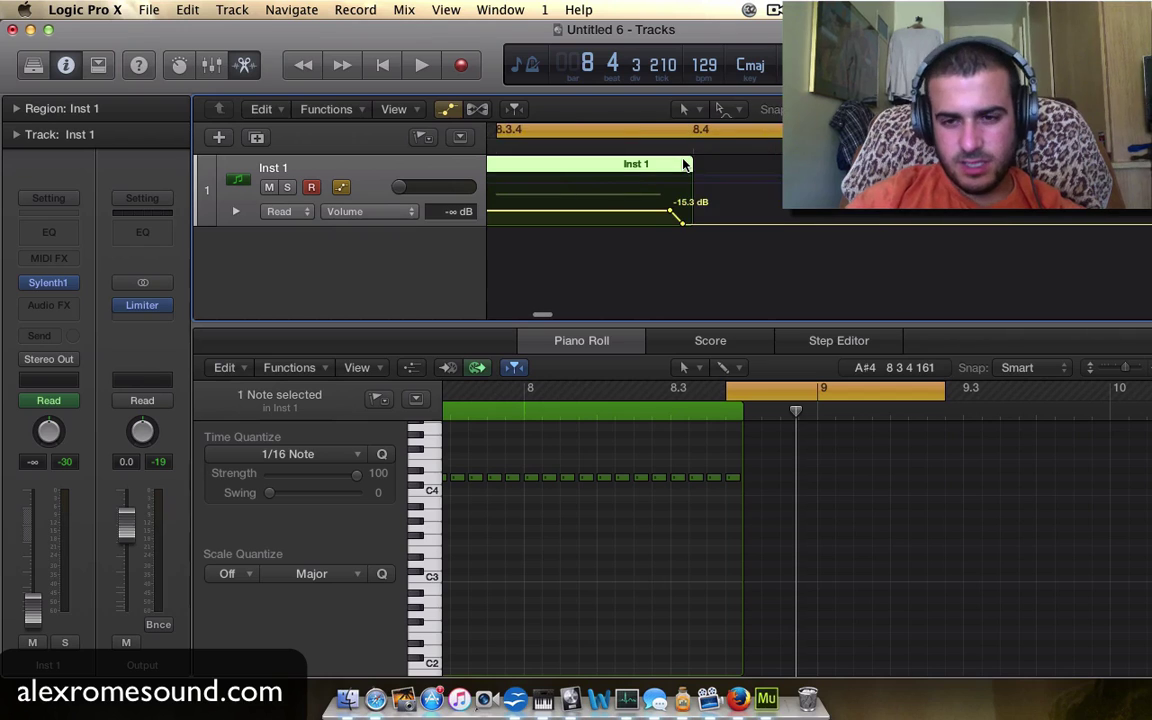
mouse_move(680, 224)
left_mouse_down()
mouse_move(697, 227)
mouse_move(692, 216)
mouse_move(703, 216)
mouse_move(693, 216)
left_mouse_up()
Set the cycle range back to bars 1 to 9
key("super+Left")
key("super+Left")
key("super+Left")
key("super+Left")
key("super+Left")
key("super+Left")
key("super+Left")
key("super+Left")
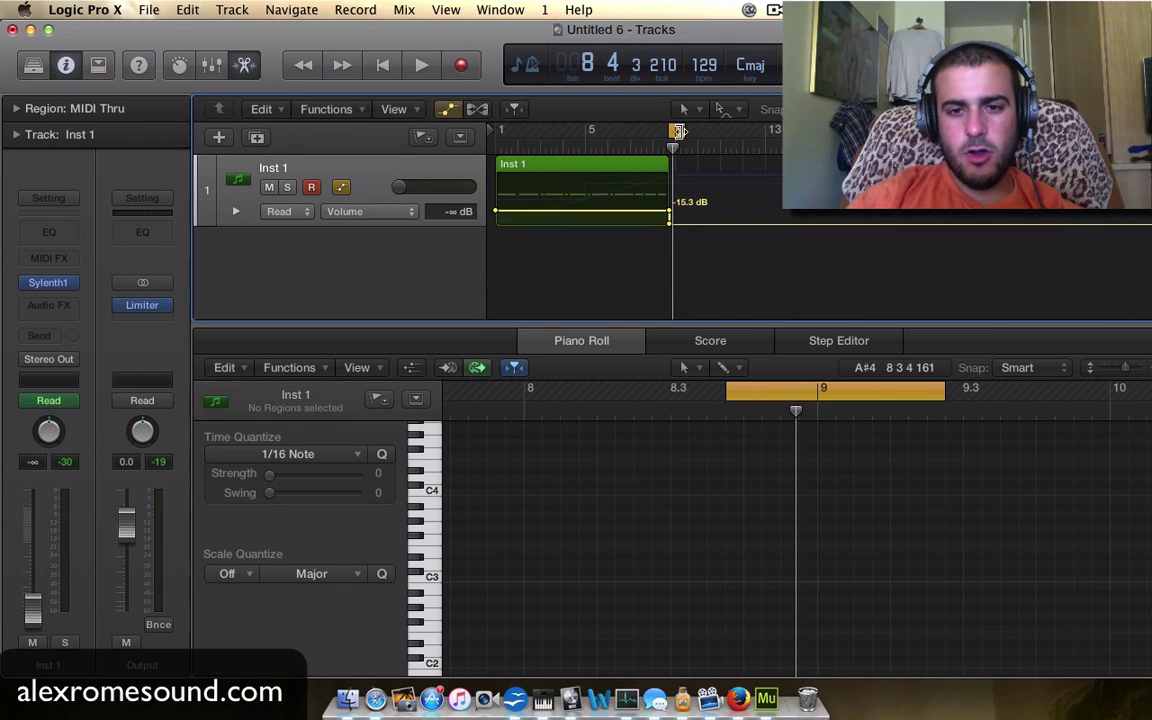
left_click(680, 133)
left_click_drag(678, 134, 497, 132)
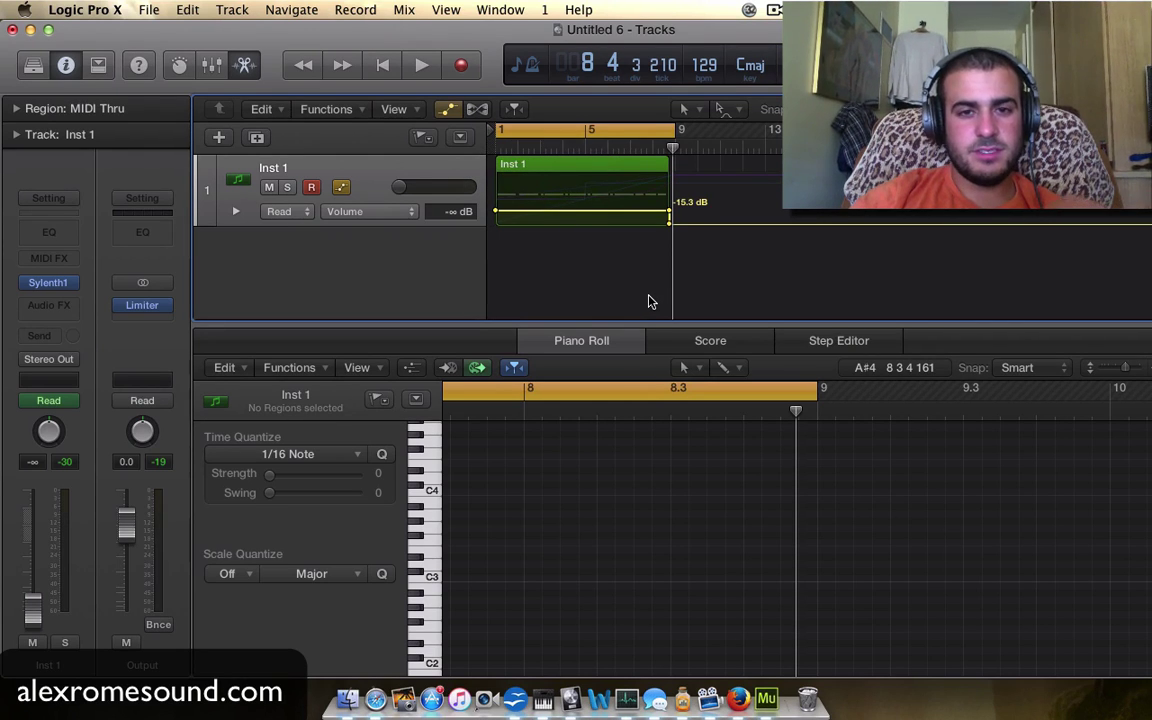
Open the recent project "pop beat" in place of the current untitled project and bring its Tracks window to the front
left_click(148, 9)
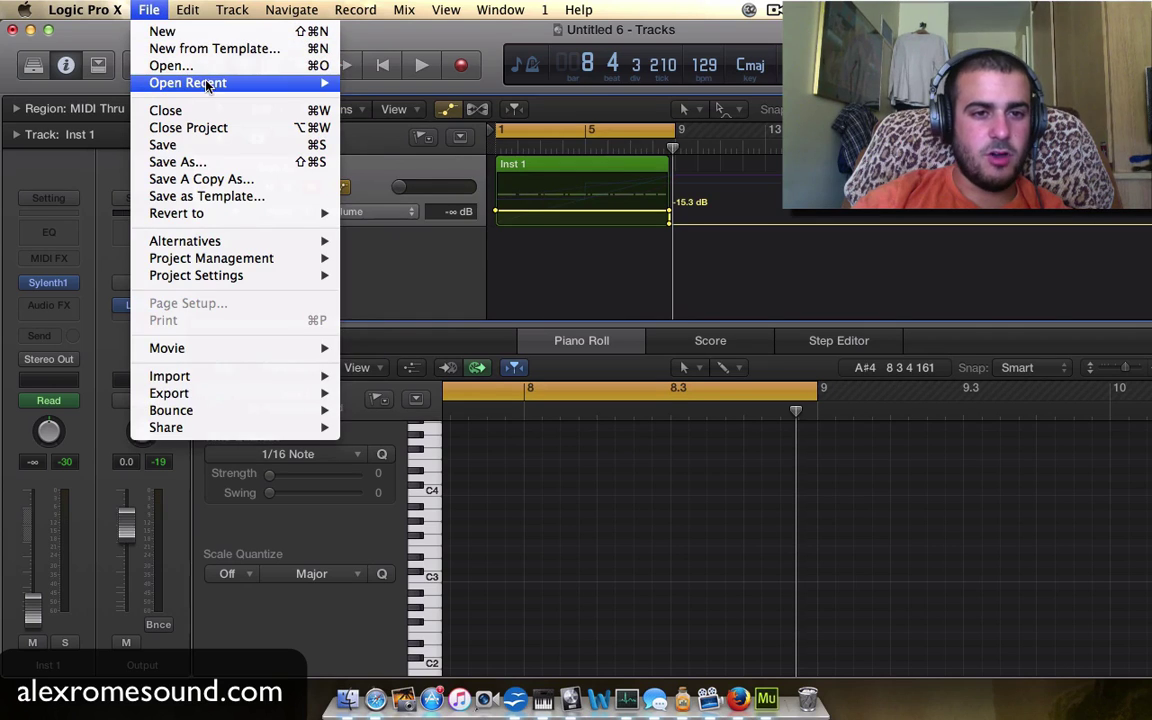
mouse_move(219, 83)
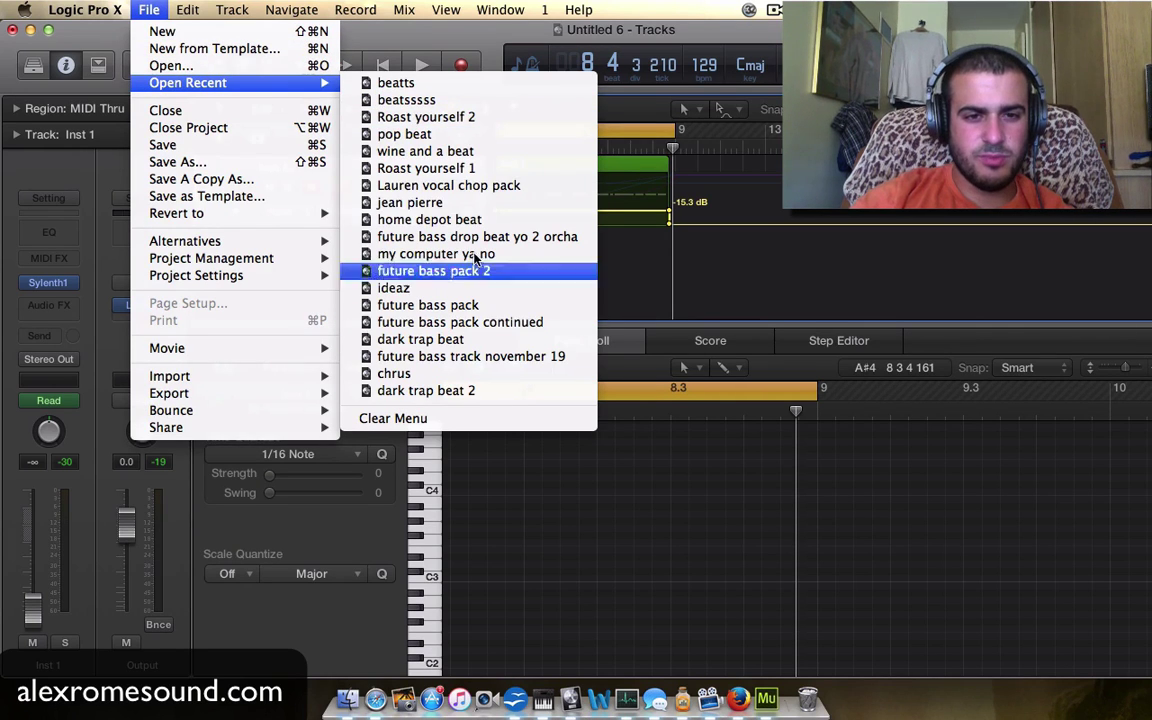
left_click(476, 133)
left_click(724, 266)
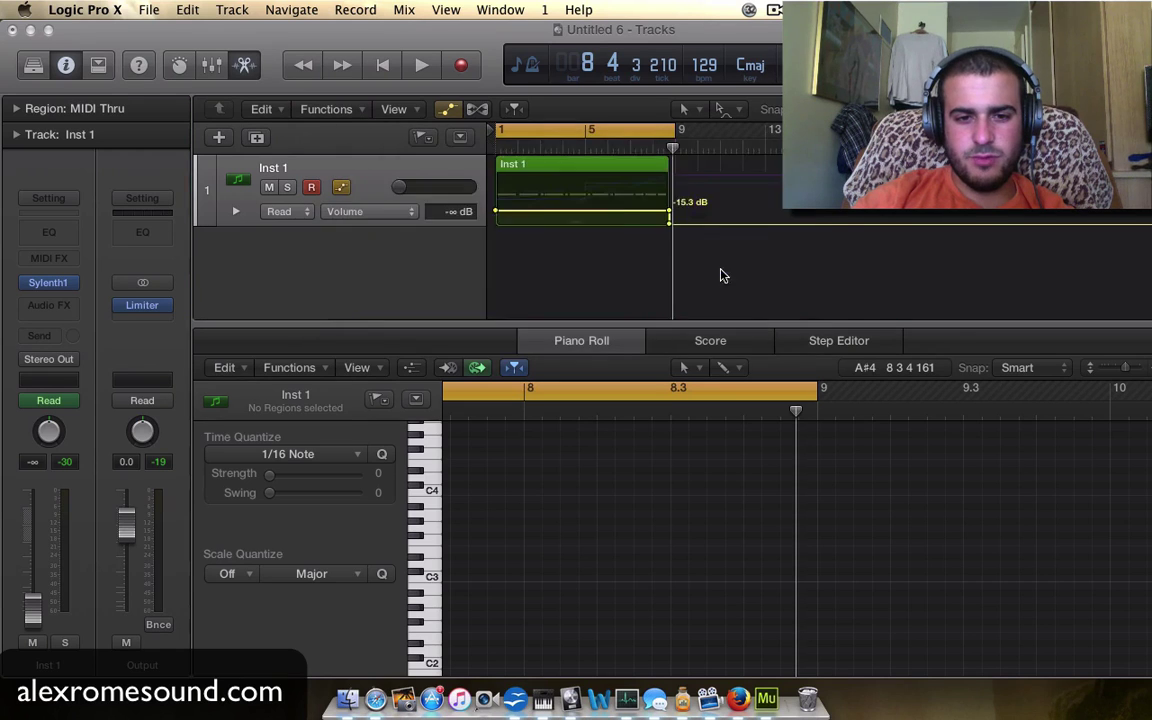
left_click(495, 264)
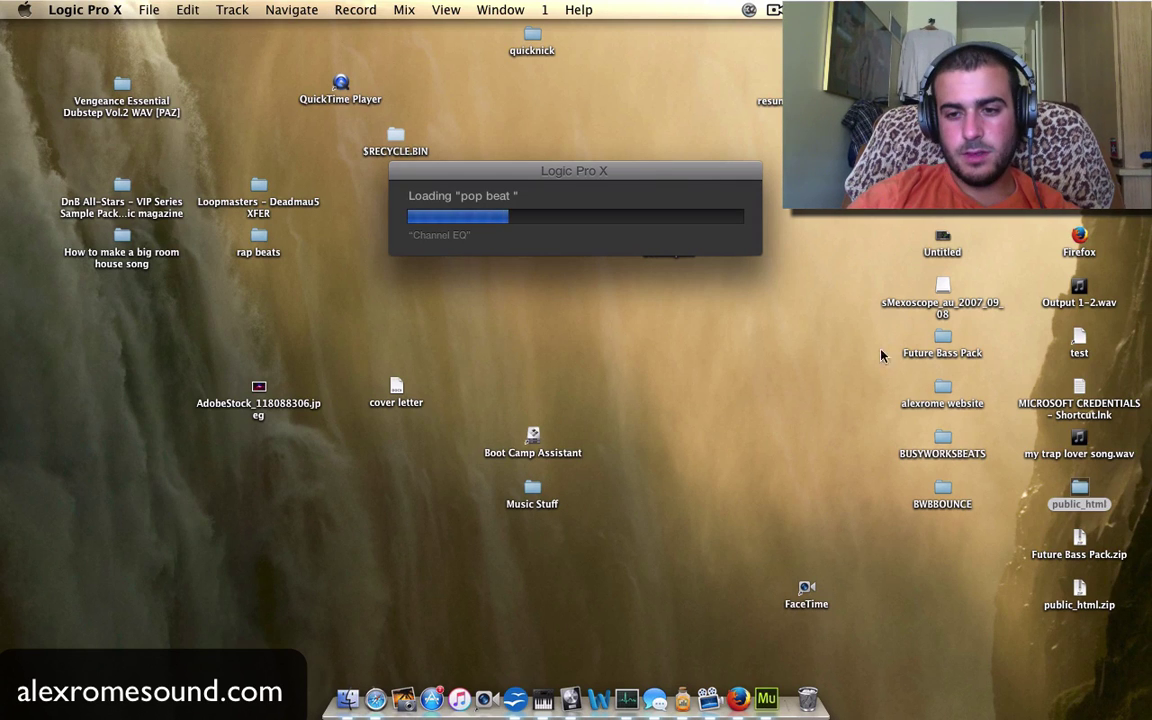
left_click(697, 411)
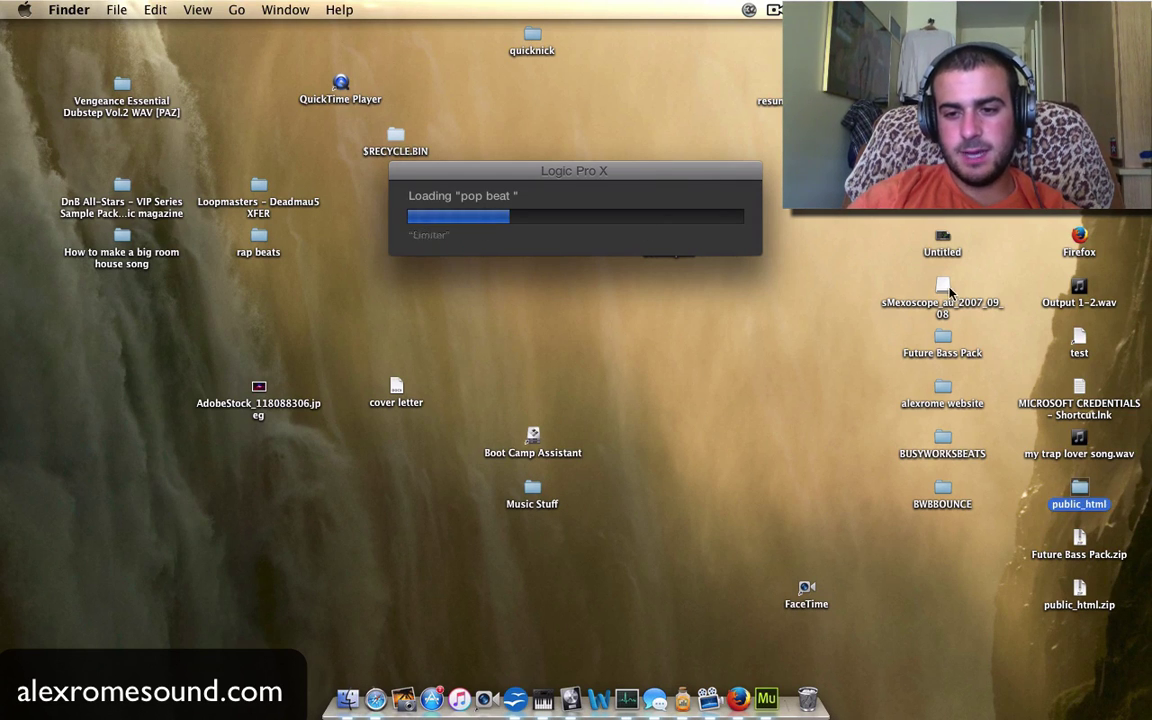
left_click(916, 303)
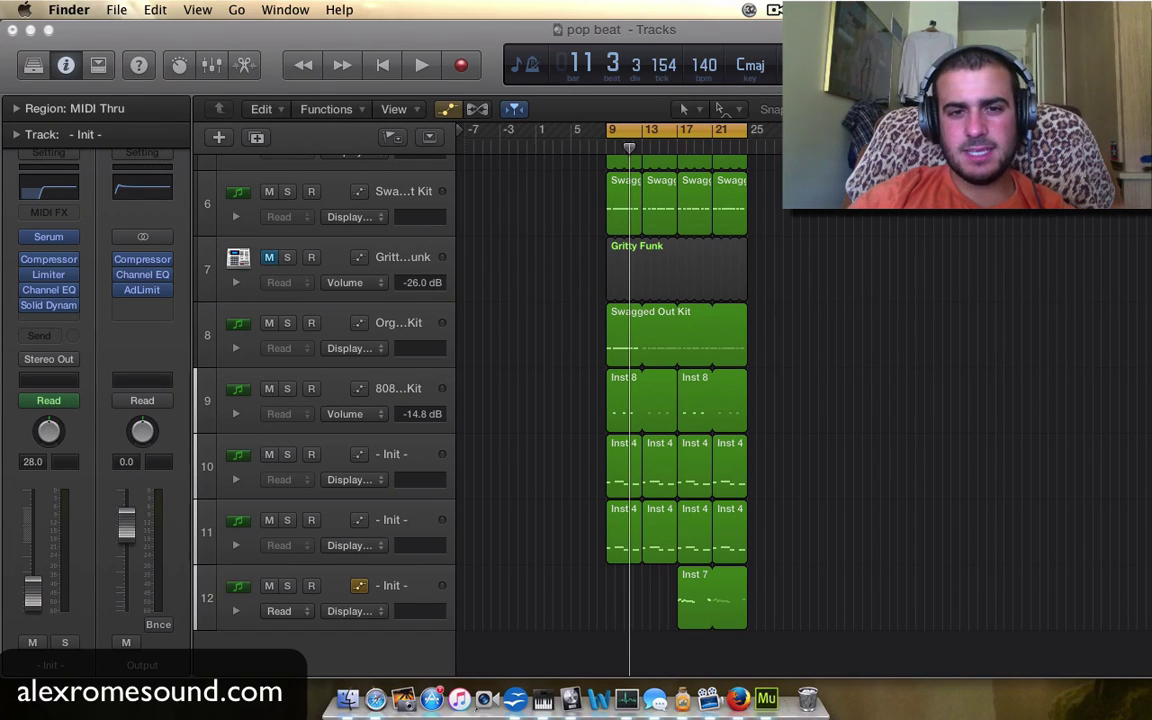
left_click(786, 250)
Examine the project's track arrangement up to the first track, including the automation curve on the - Init - track
scroll(786, 250, "up", 5)
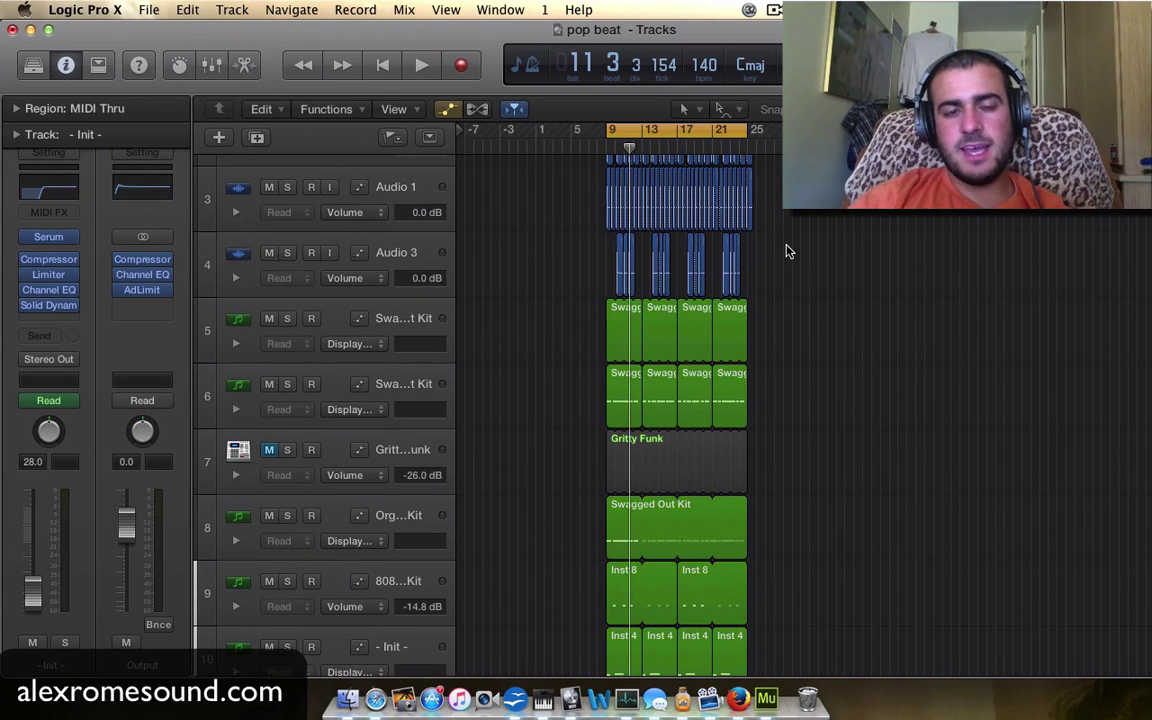
left_click(776, 10)
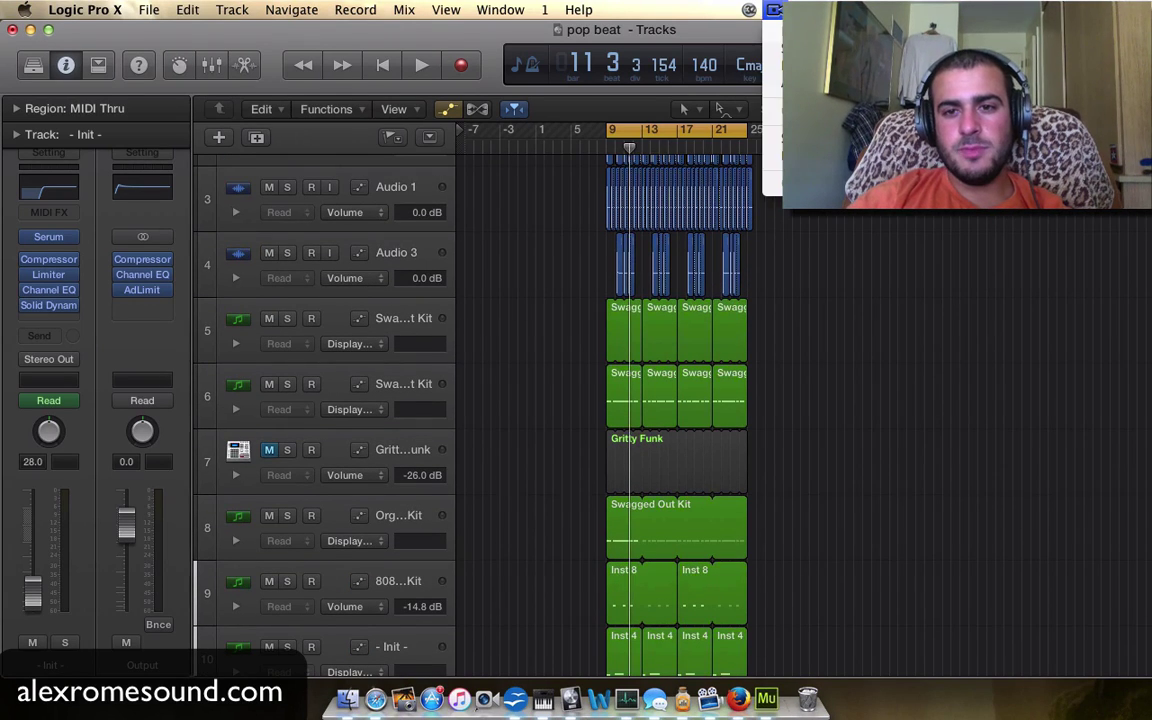
left_click(893, 281)
scroll(845, 268, "up", 5)
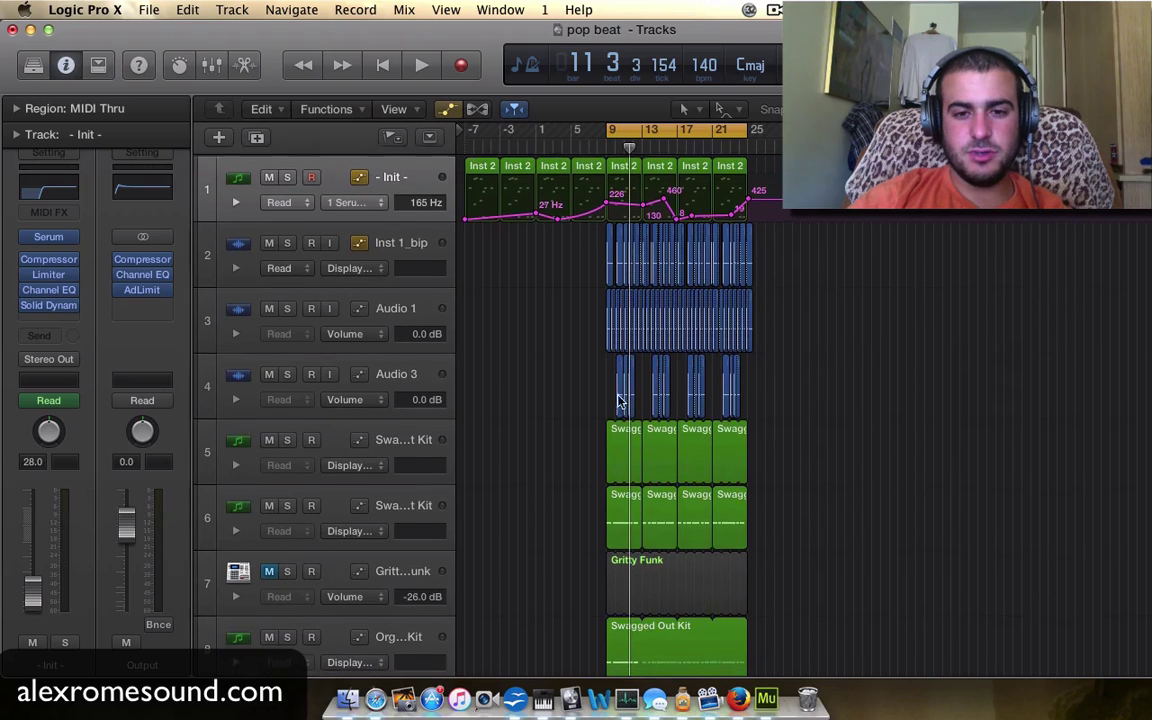
key("super+Right")
key("super+Right")
key("super+Right")
key("super+Right")
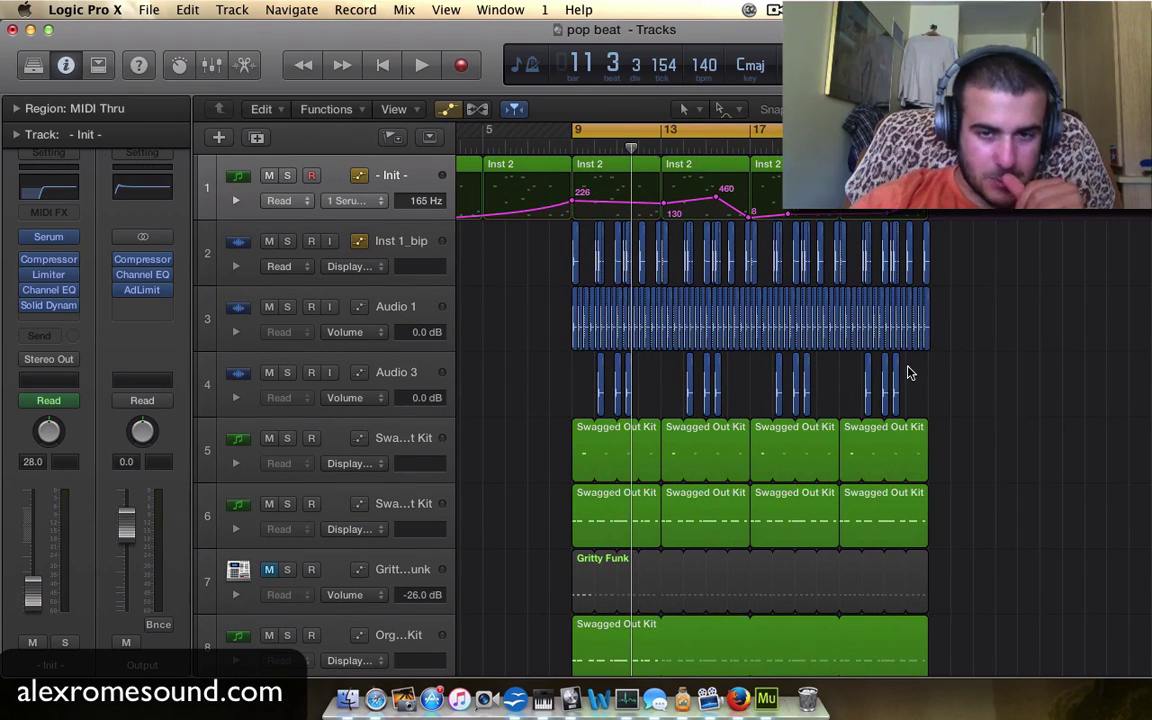
Extend the start of the cycle range from bar 9 back to bar -7
scroll(601, 188, "left", 5)
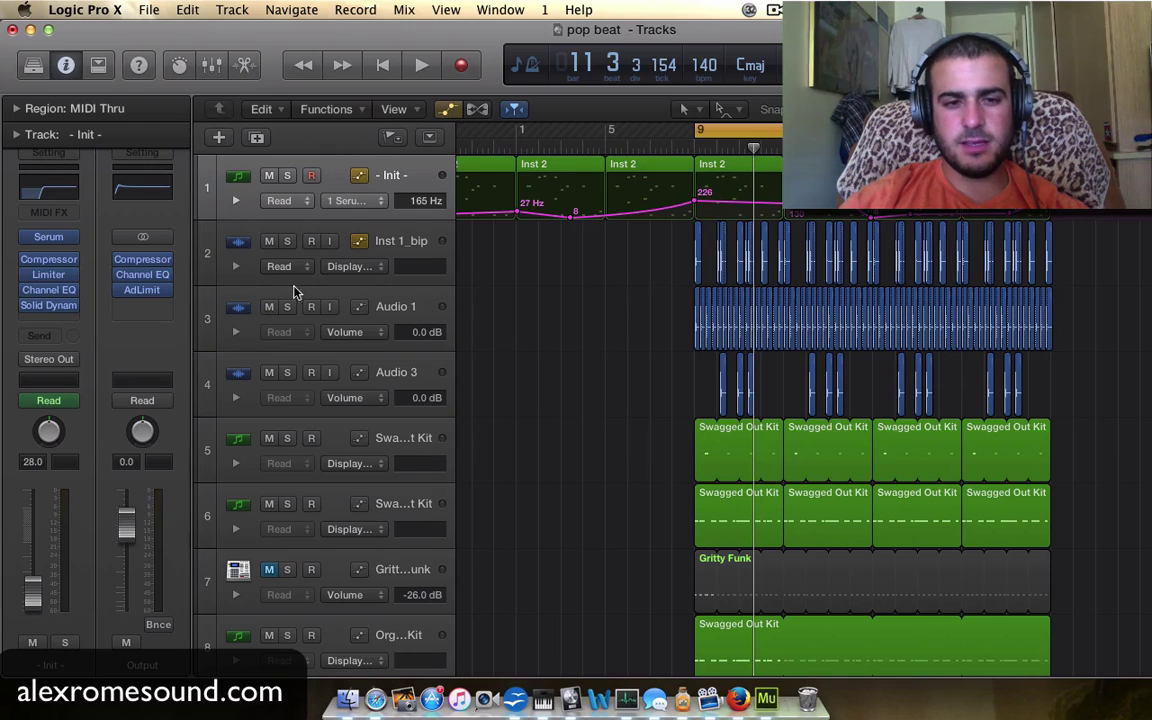
scroll(594, 341, "left", 2)
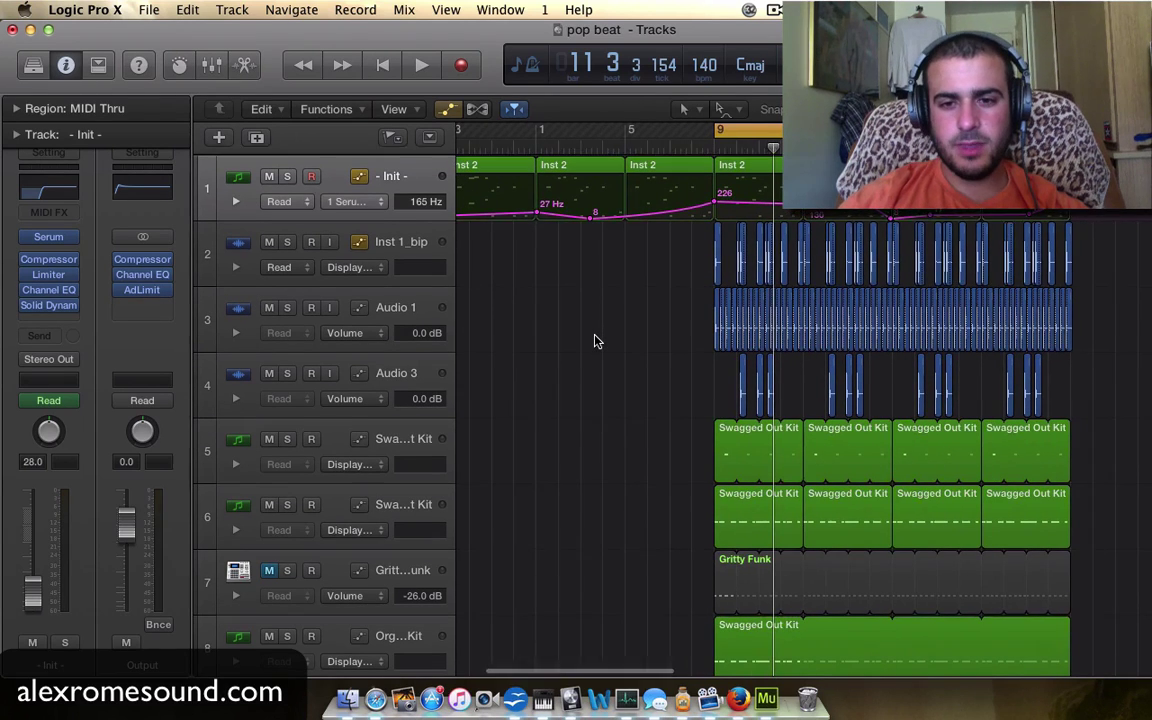
scroll(563, 362, "left", 5)
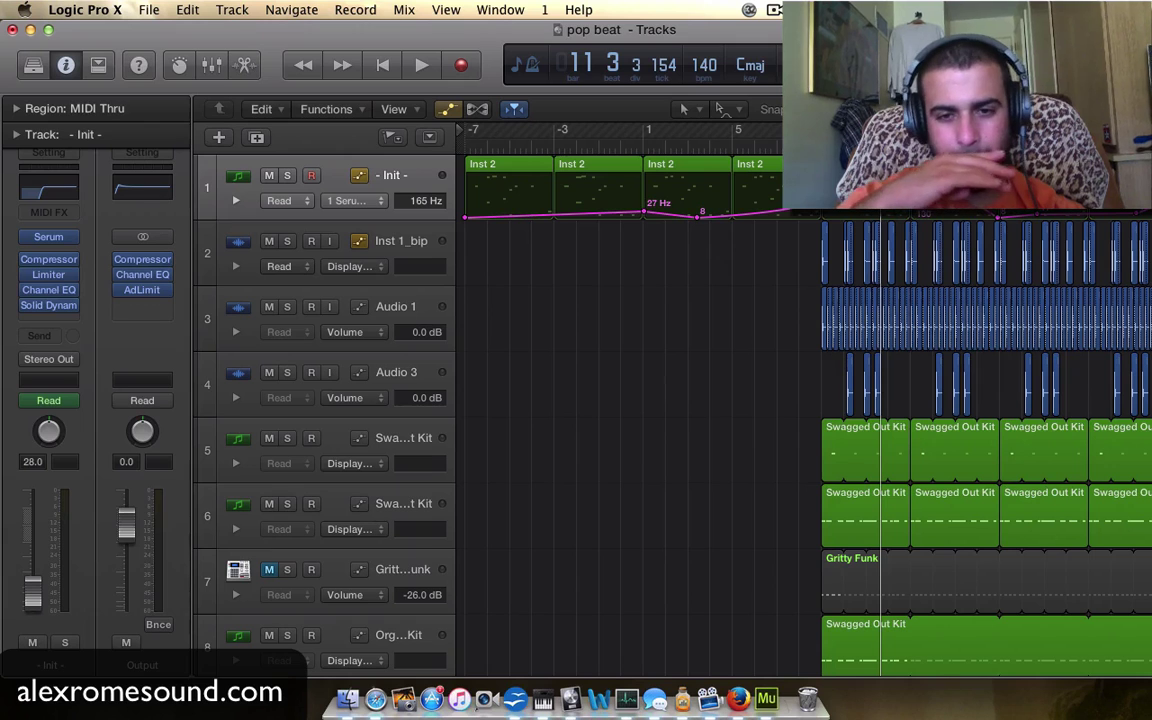
left_click_drag(824, 132, 463, 146)
Examine the - Init - track's regions and automation, and view its Serum instrument window before closing it
scroll(708, 295, "down", 6)
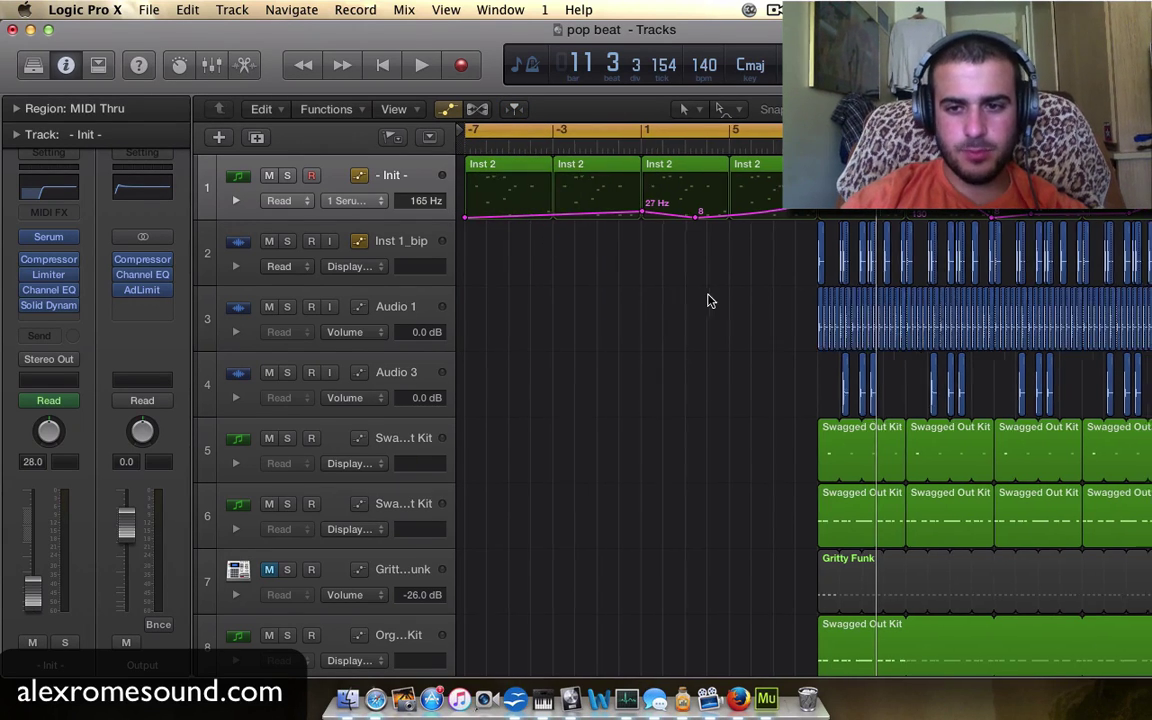
scroll(708, 295, "up", 4)
scroll(491, 208, "left", 3)
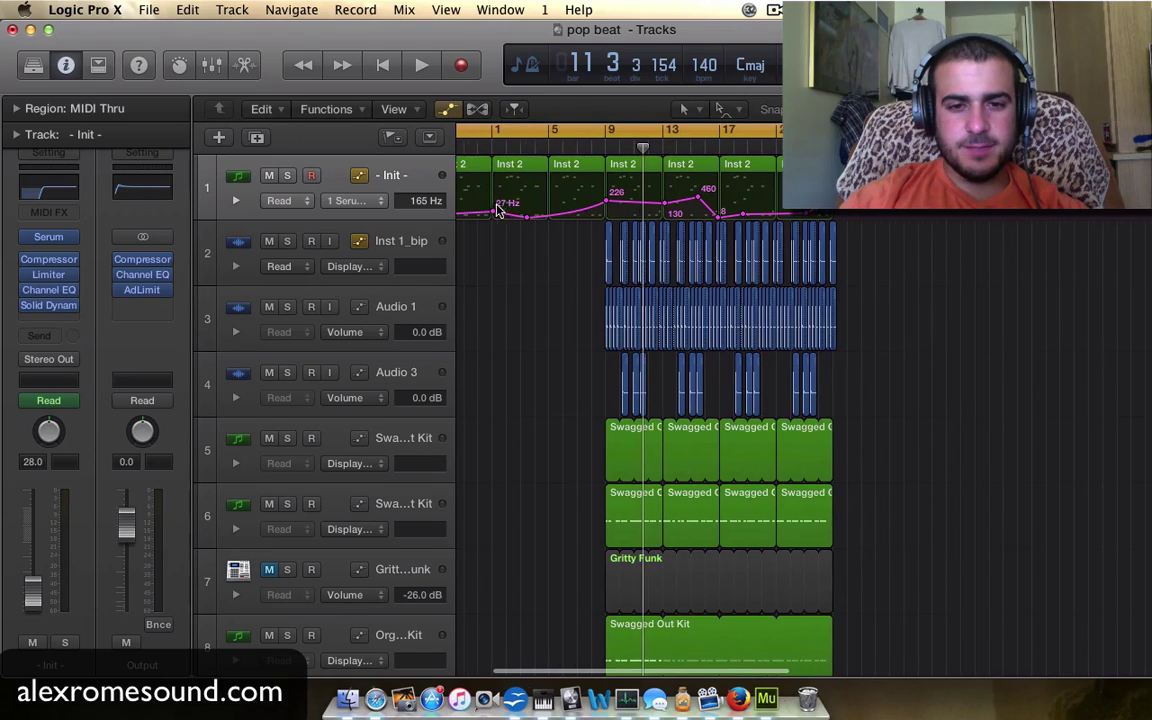
scroll(764, 348, "left", 5)
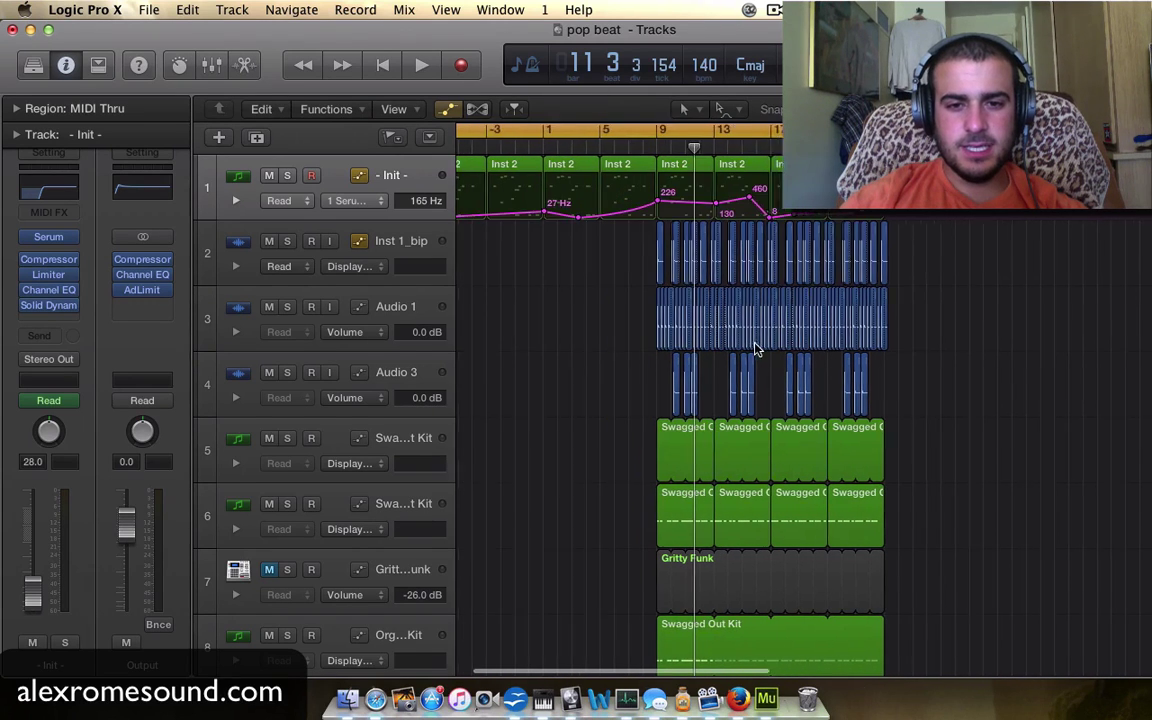
left_click(398, 177)
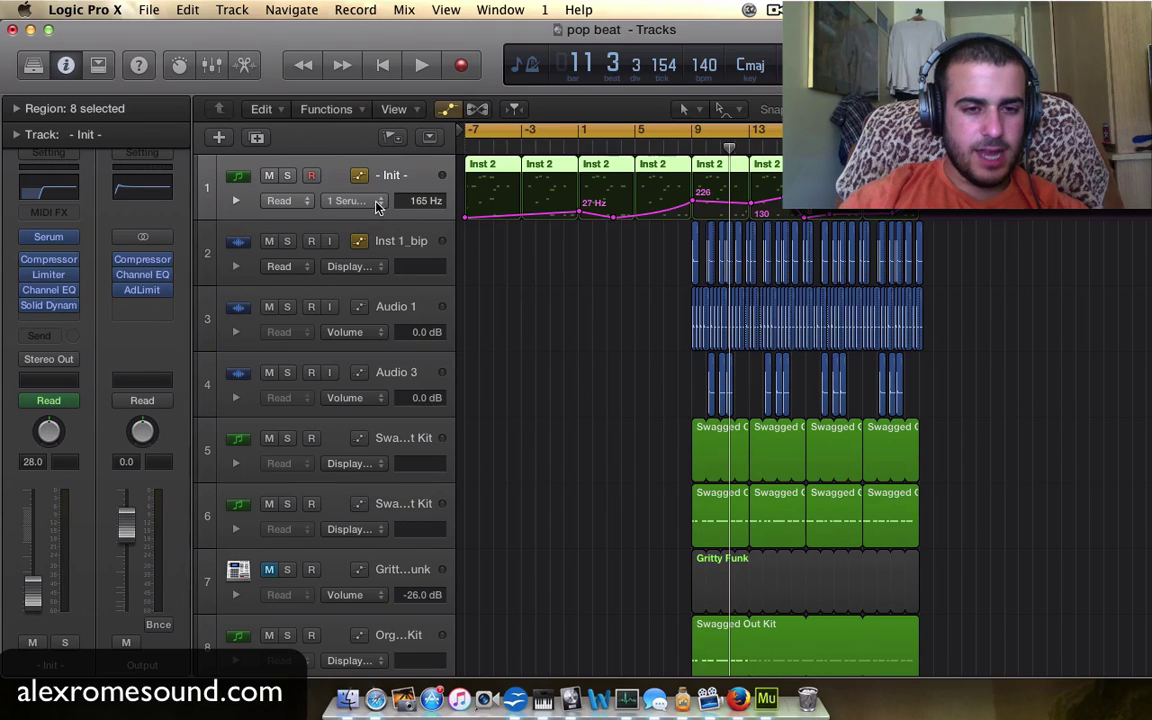
left_click(378, 203)
left_click(372, 205)
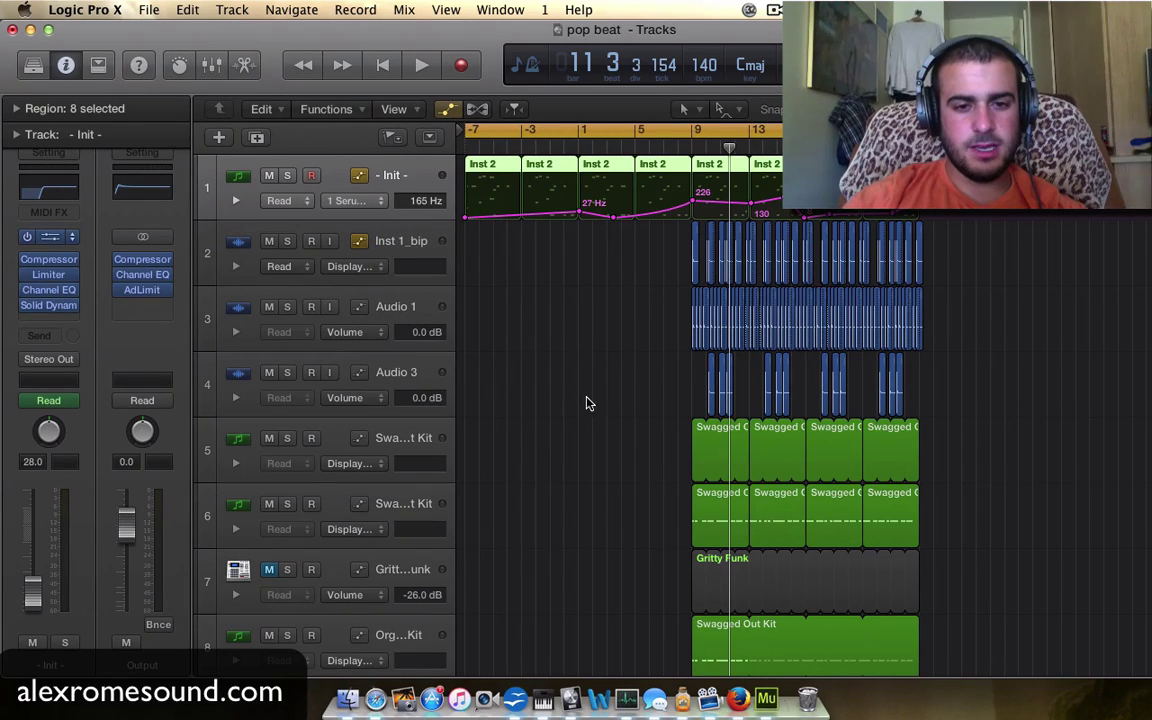
key("v")
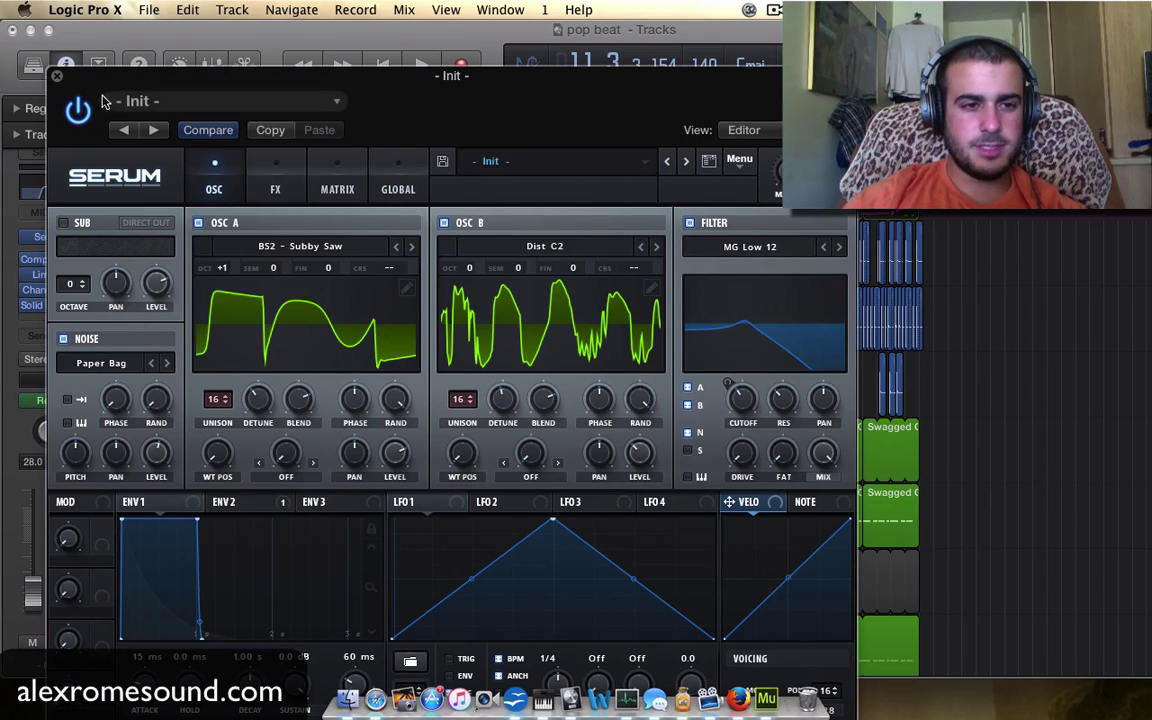
left_click(56, 77)
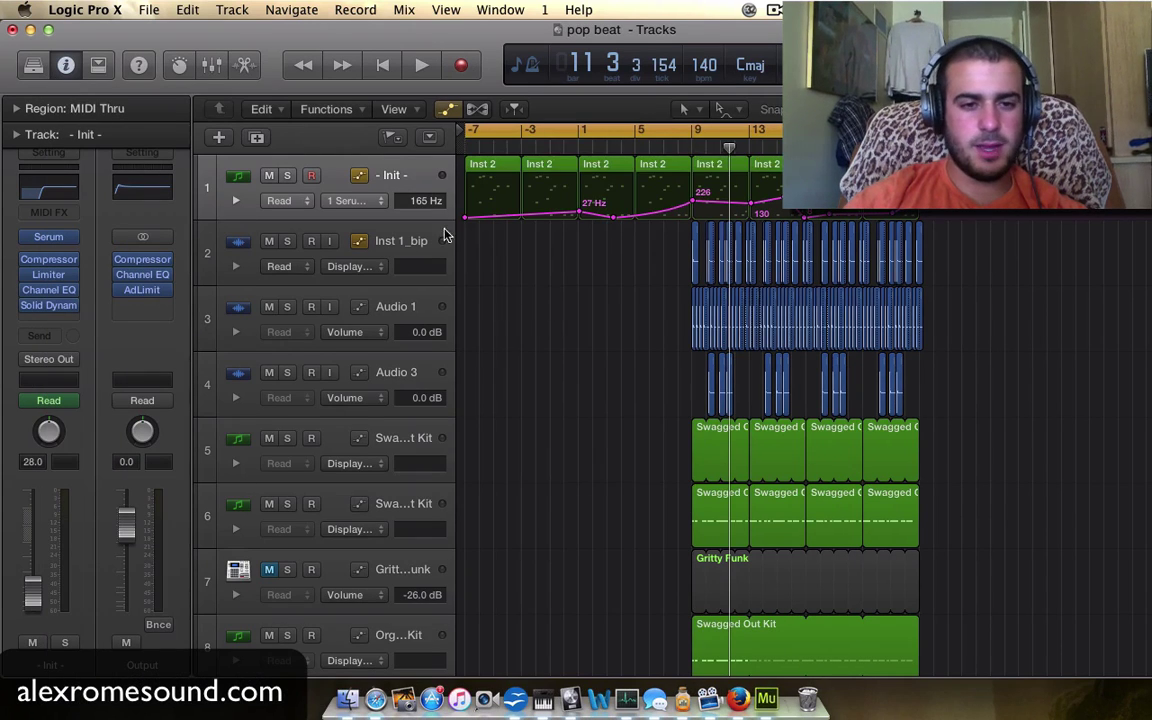
Look through Serum's automation parameters for the - Init - track, from Bend U down to Fil Cutoff
left_click(378, 203)
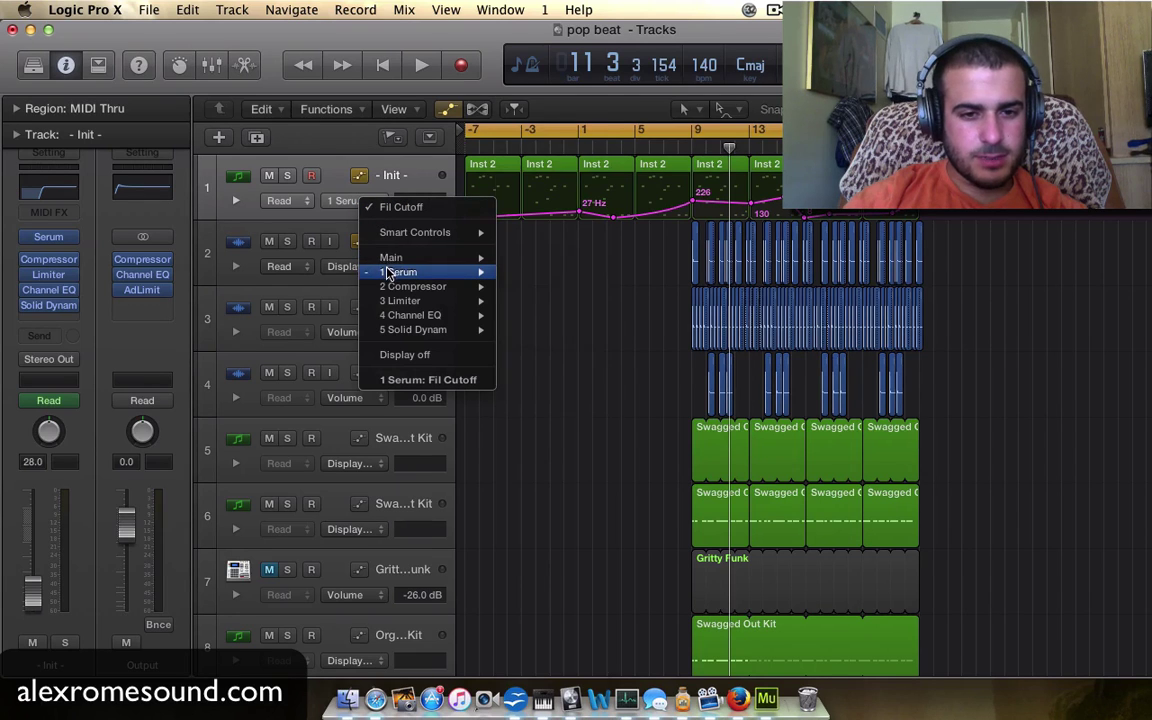
mouse_move(391, 275)
scroll(530, 525, "down", 10)
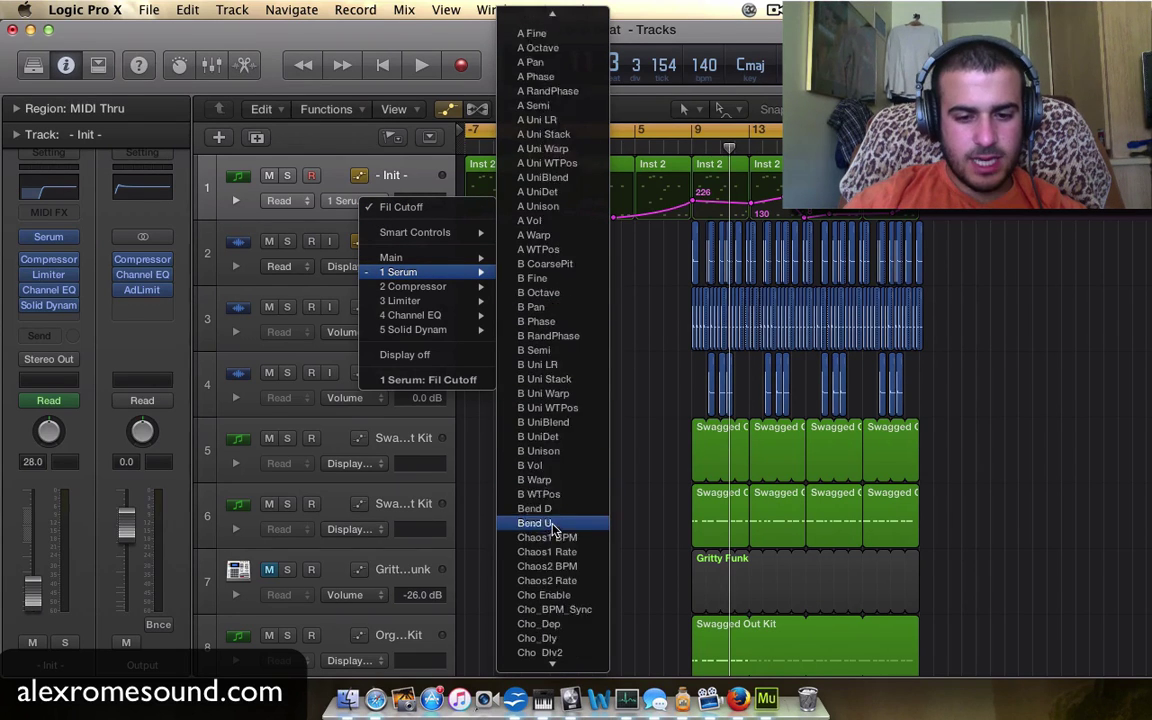
scroll(553, 560, "down", 15)
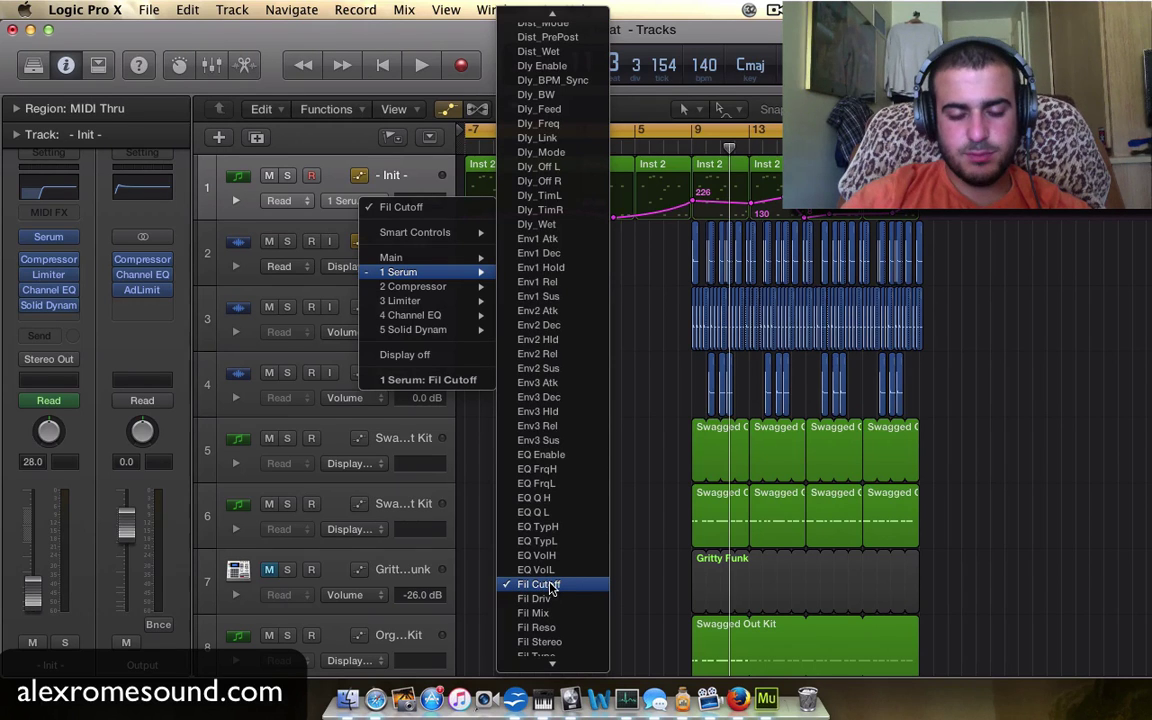
left_click(676, 312)
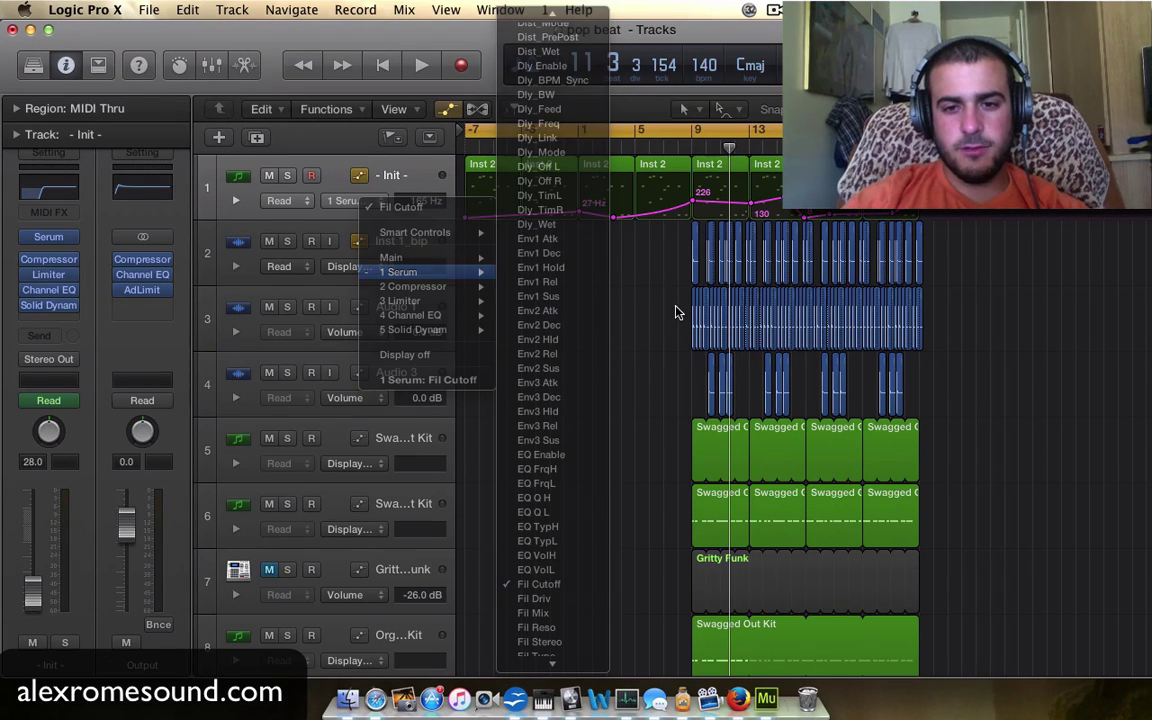
Solo the - Init - track and play its filter cutoff sweep from bar -7 up to bar 9
scroll(677, 312, "up", 4)
scroll(677, 312, "left", 5)
scroll(676, 312, "left", 2)
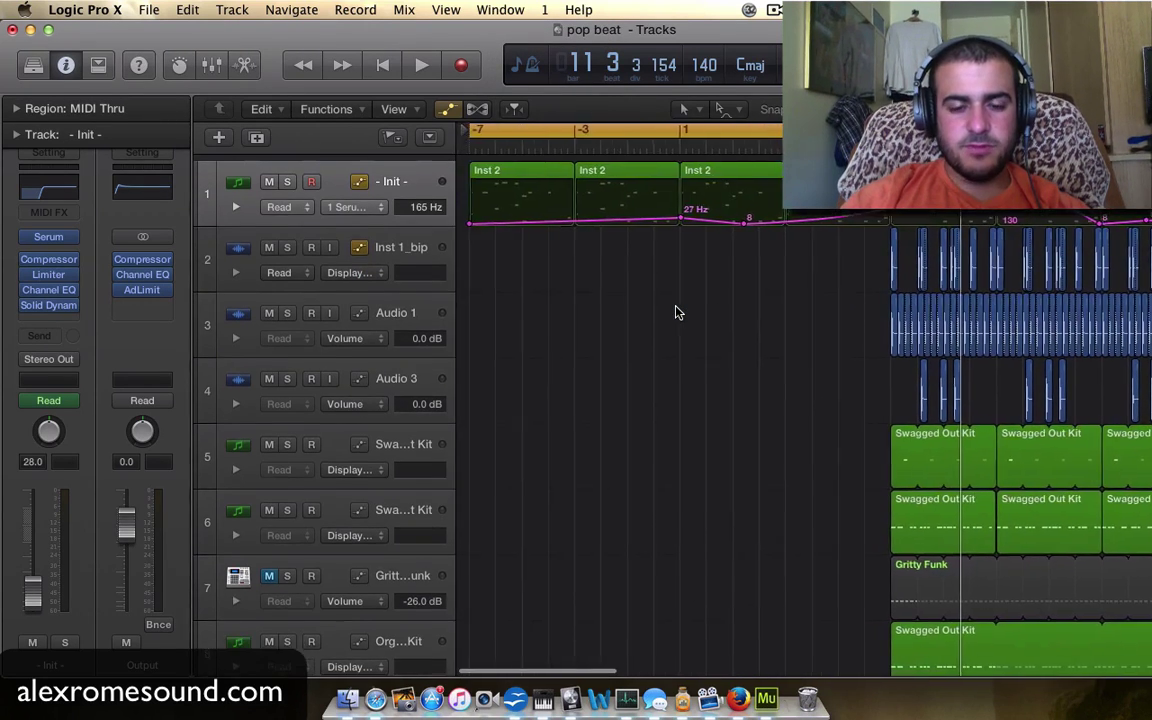
left_click(288, 176)
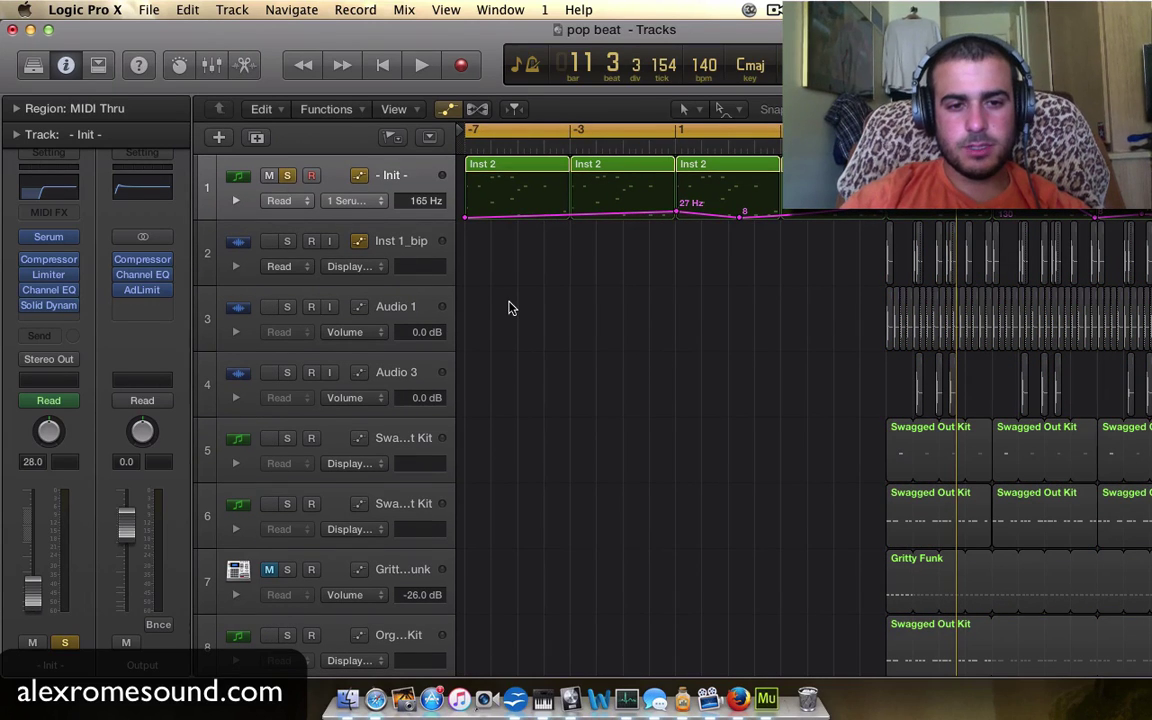
key("space")
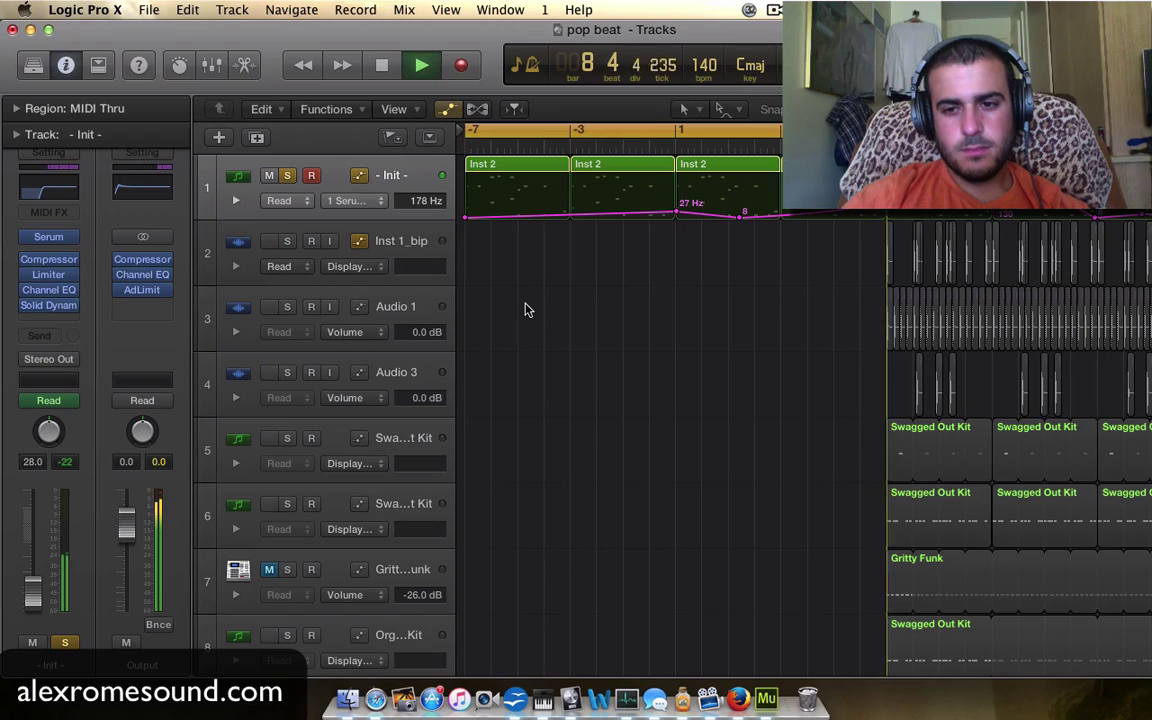
left_click(720, 276)
key("space")
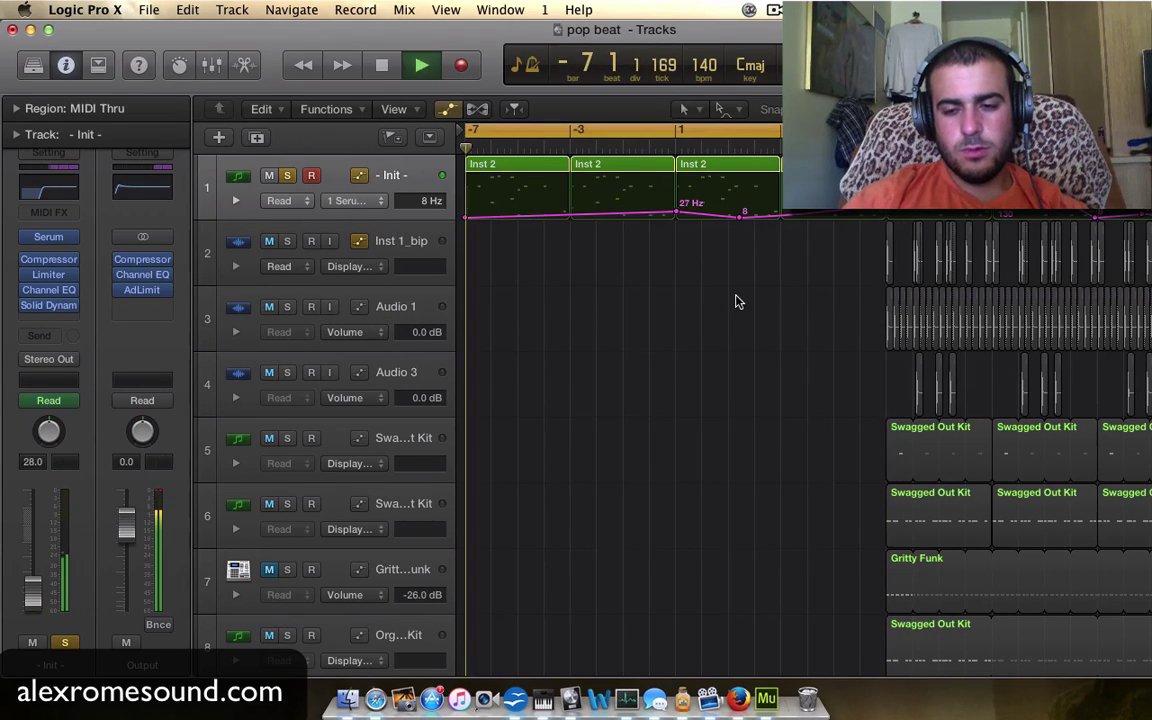
Move the cycle range to begin just before bar 9 and listen to the soloed track from there
scroll(736, 301, "right", 2)
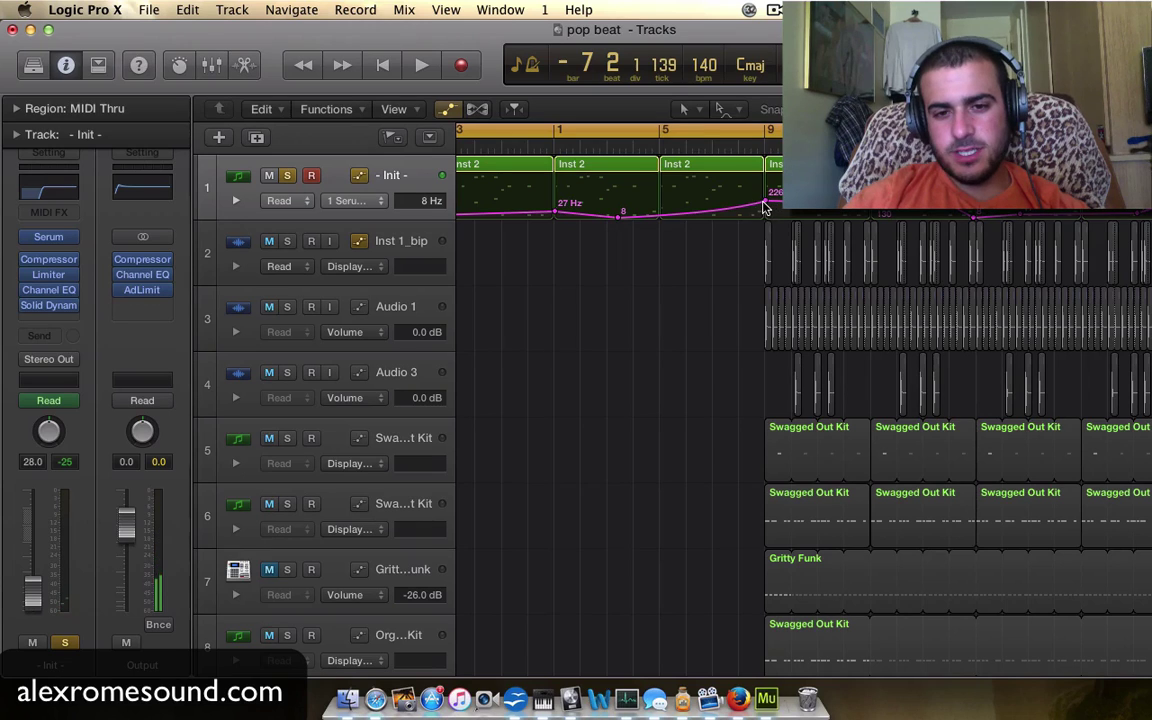
double_click(740, 128)
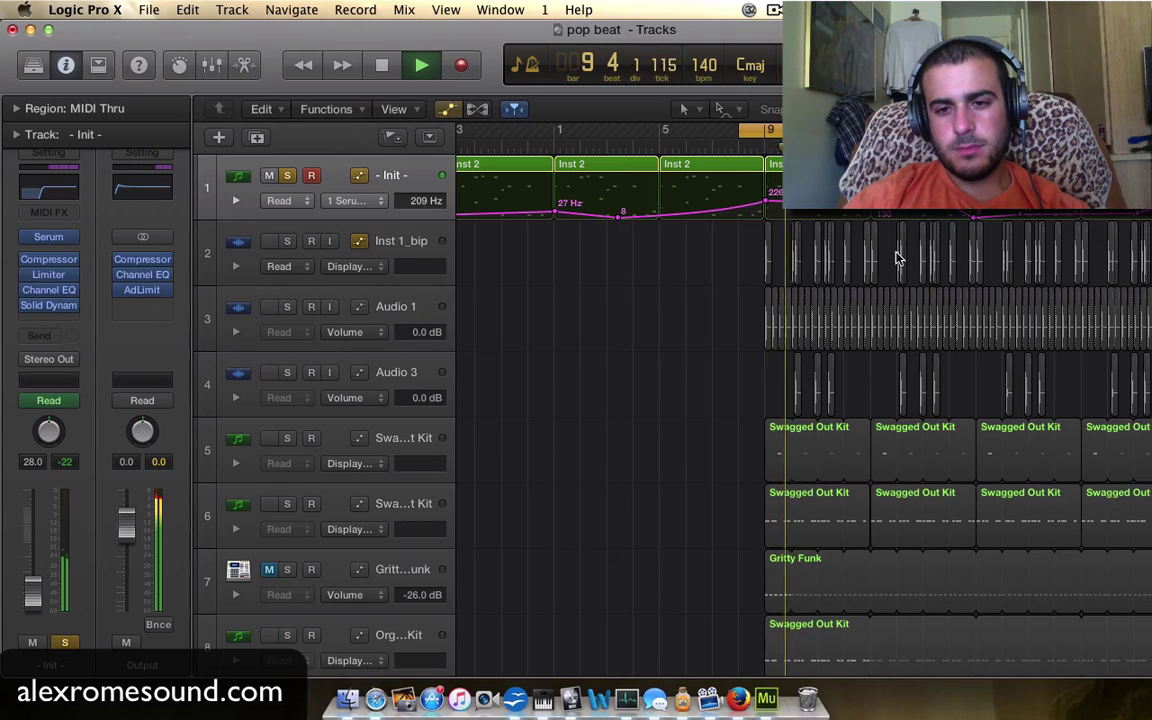
left_click(720, 270)
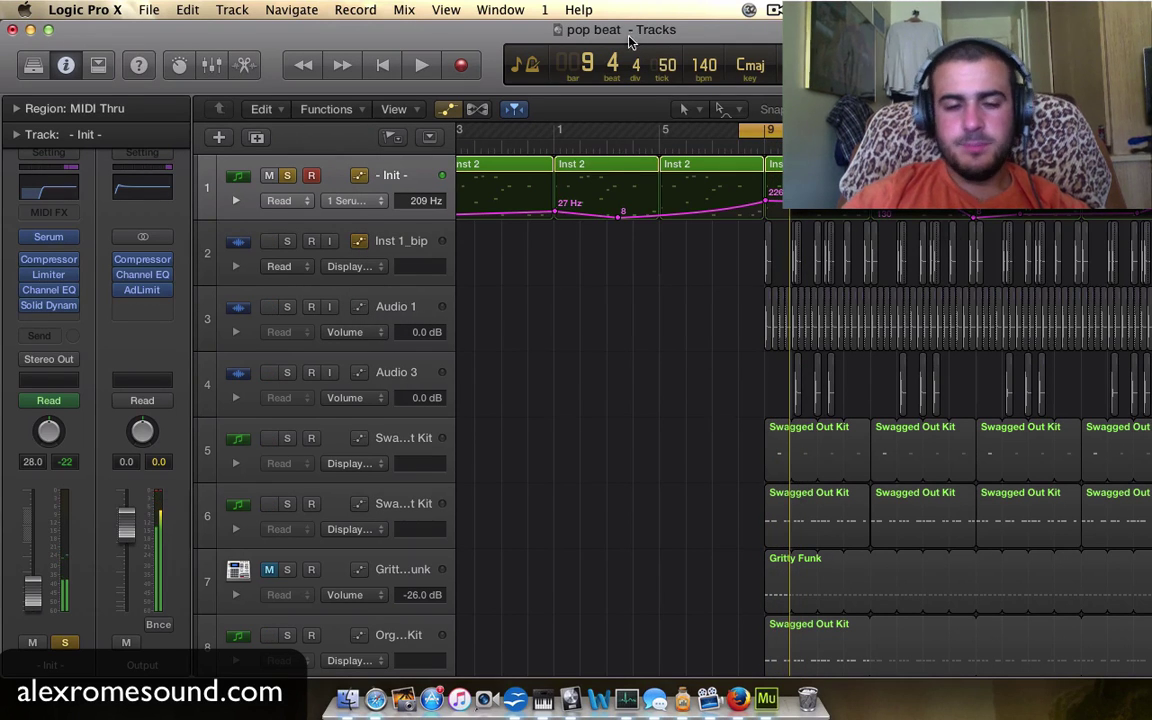
Set the cycle range to cover the whole arrangement, 33 bars long from bar -7
scroll(751, 314, "down", 5)
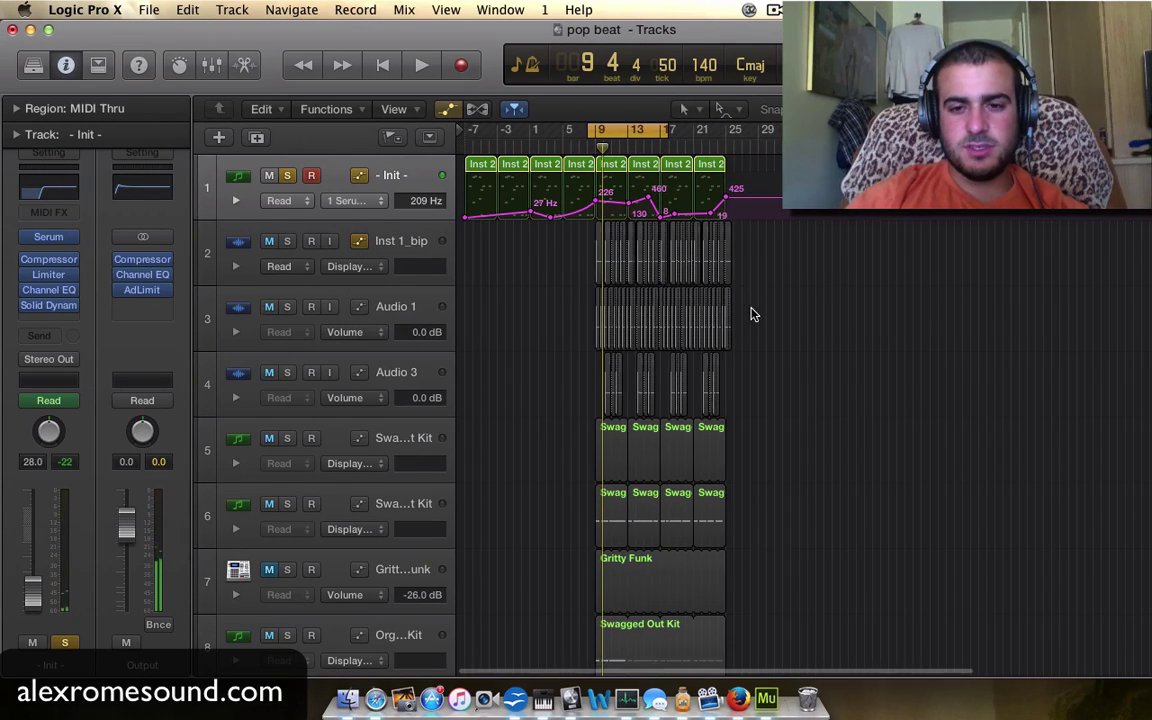
left_click_drag(733, 135, 458, 158)
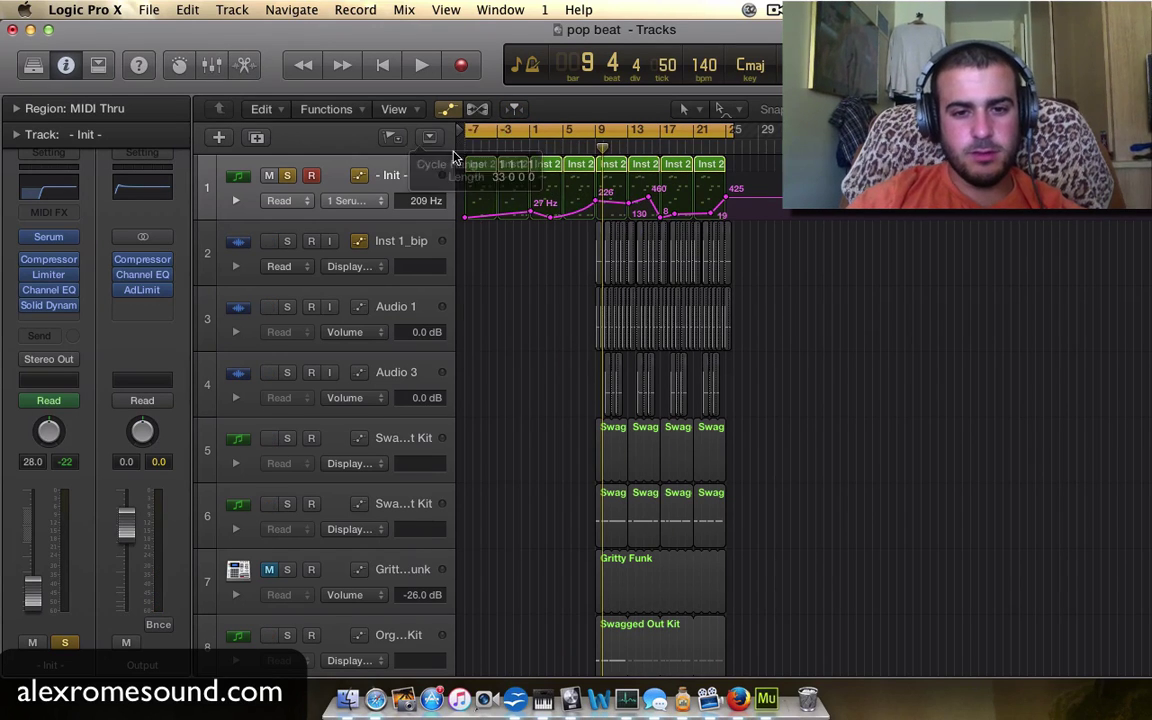
scroll(612, 332, "up", 5)
scroll(613, 333, "left", 3)
key("super+Left")
key("super+Left")
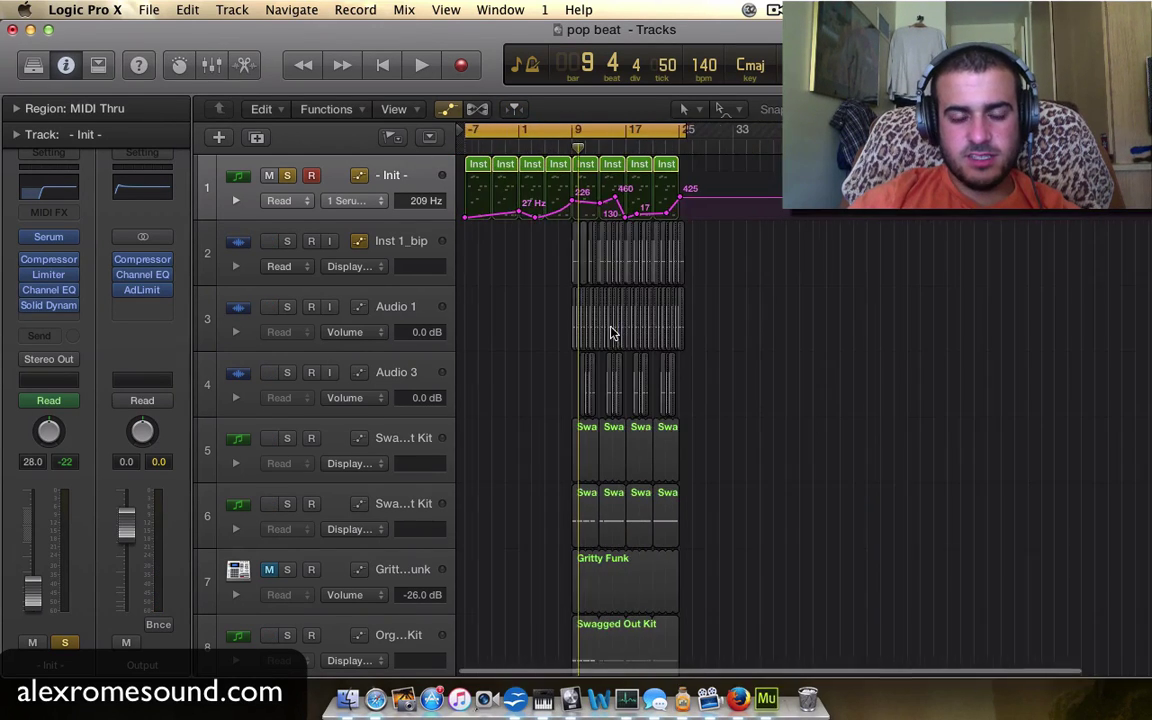
key("super+Right")
scroll(569, 210, "left", 3)
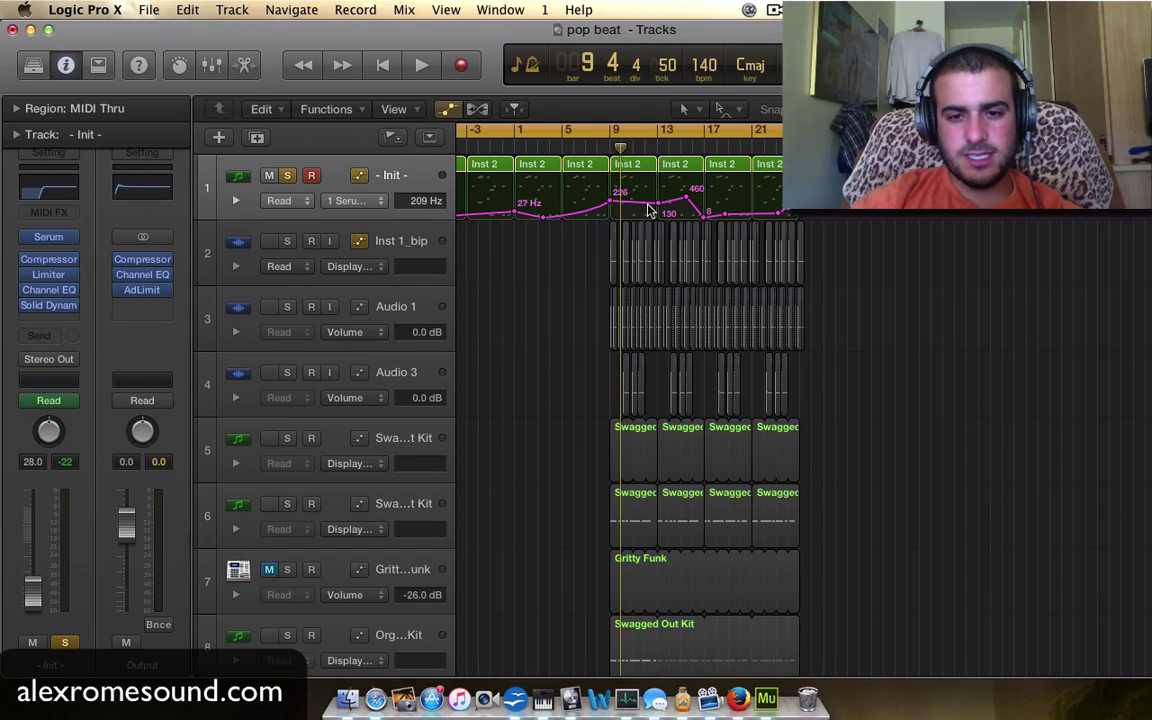
Examine the - Init - track's filter cutoff curve after bar 9 and the regions on the tracks beneath it
key("super+Right")
key("super+Right")
key("super+Right")
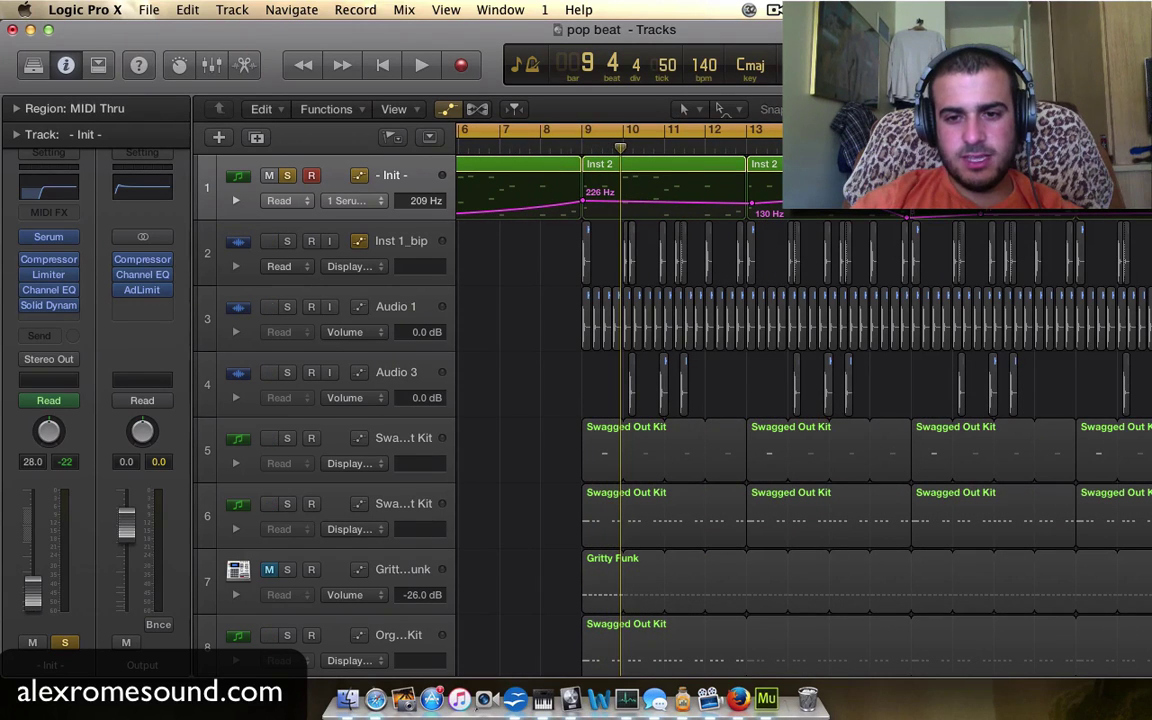
scroll(800, 400, "right", 10)
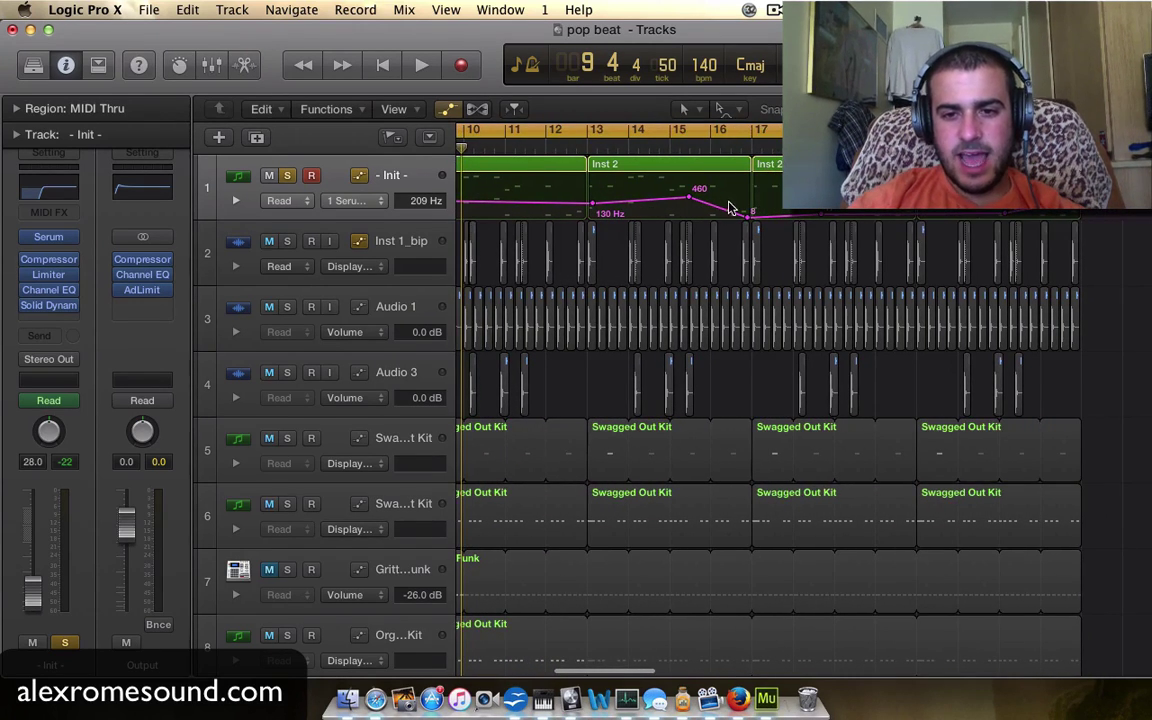
scroll(940, 222, "down", 4)
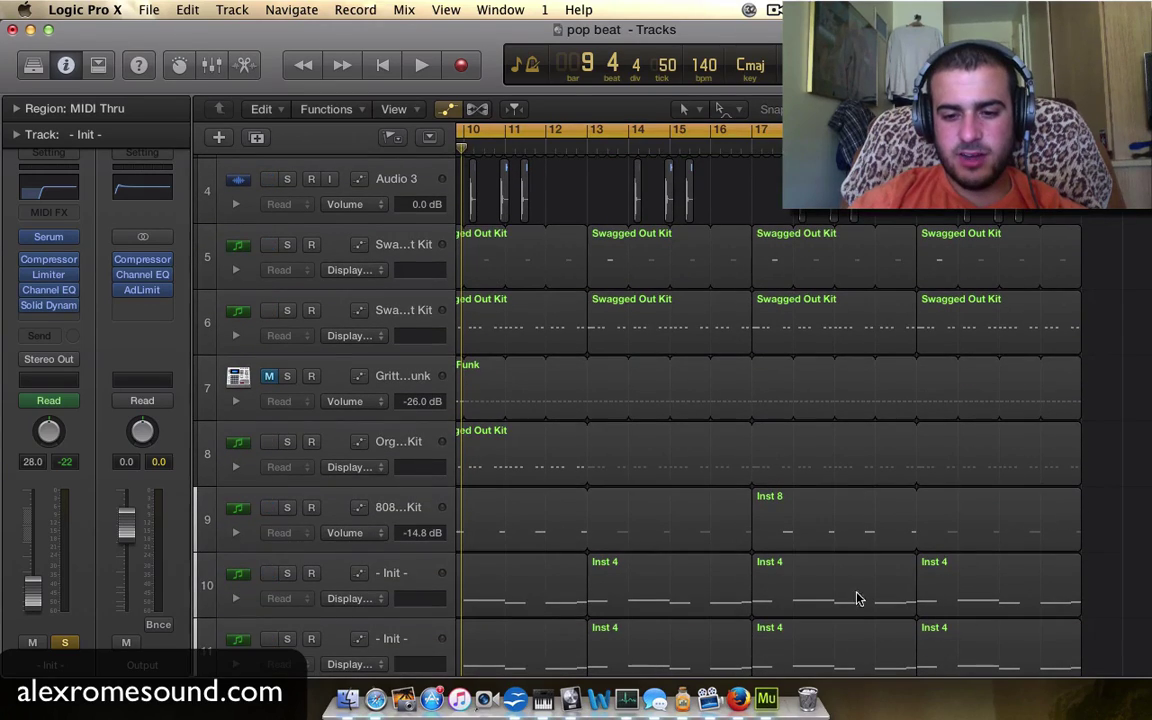
scroll(857, 598, "up", 4)
key("super+Left")
key("super+Left")
key("super+Left")
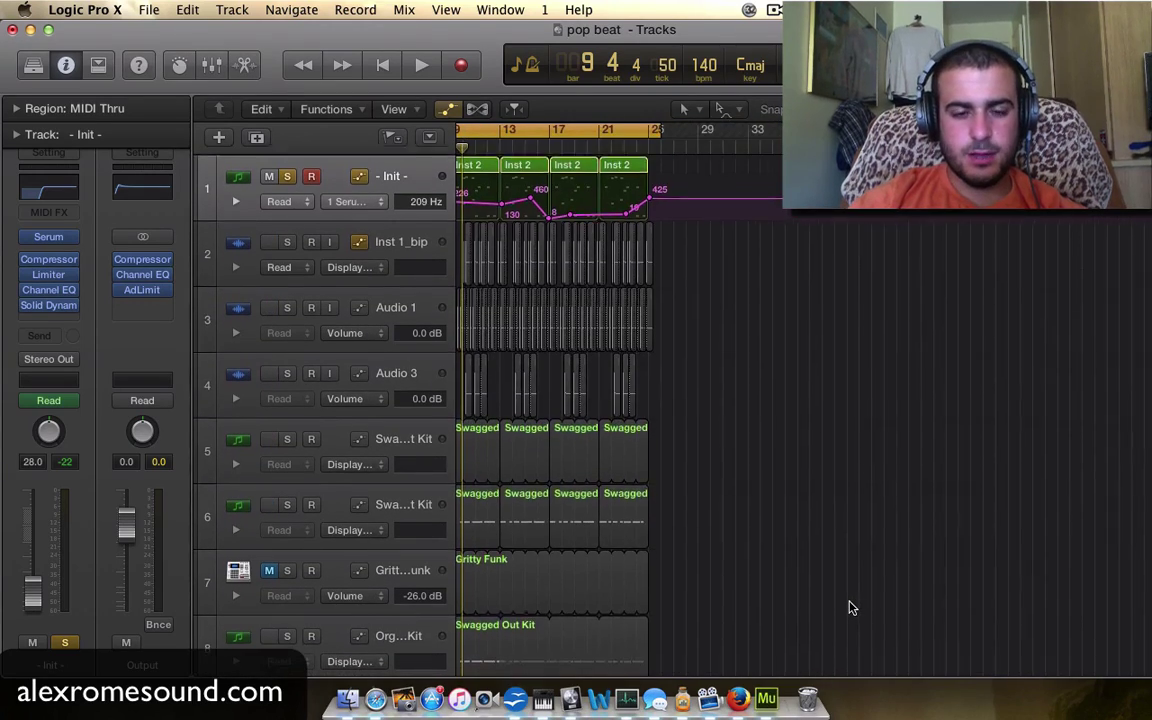
Set the cycle range to start at bar 9, where the drum regions begin
key("super+Right")
key("super+Right")
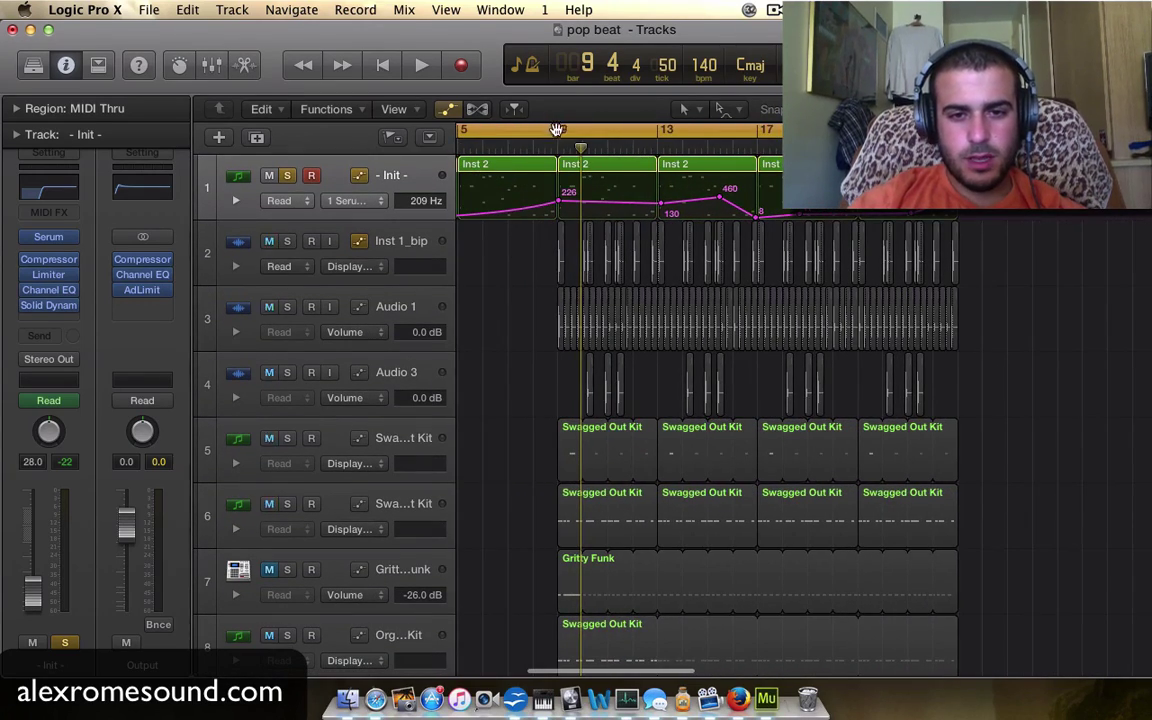
left_click_drag(557, 131, 860, 131)
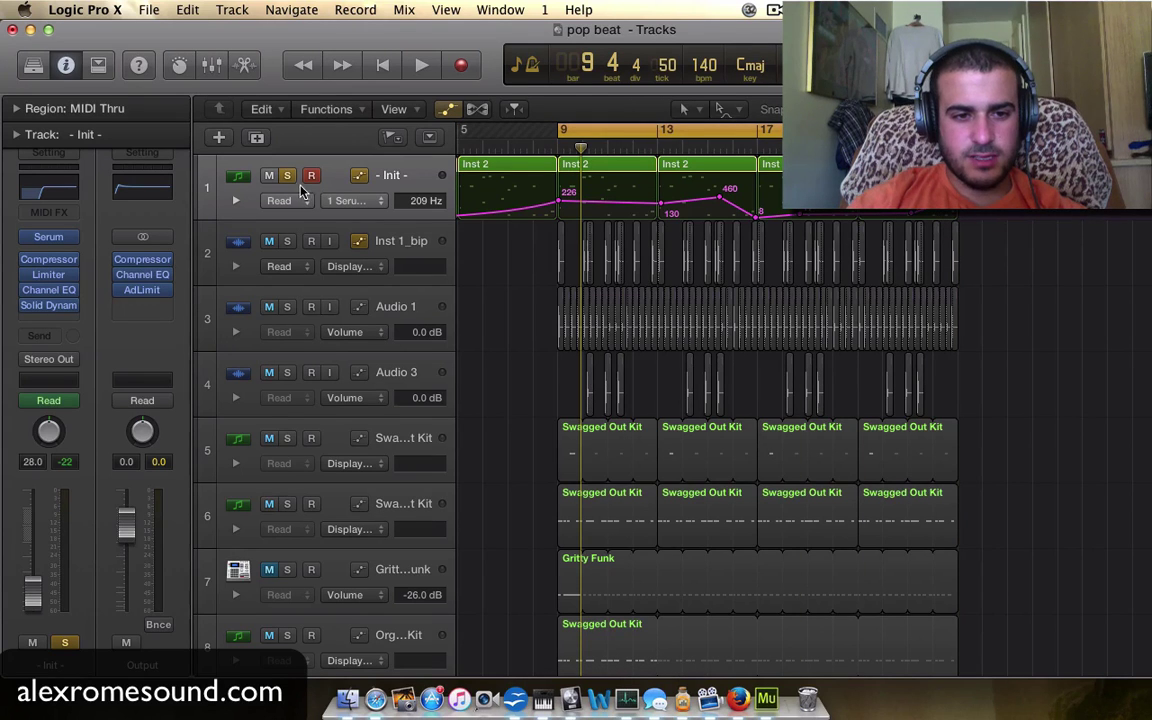
Unsolo the - Init - track and briefly play the full mix from the playhead in bar 9
left_click(288, 176)
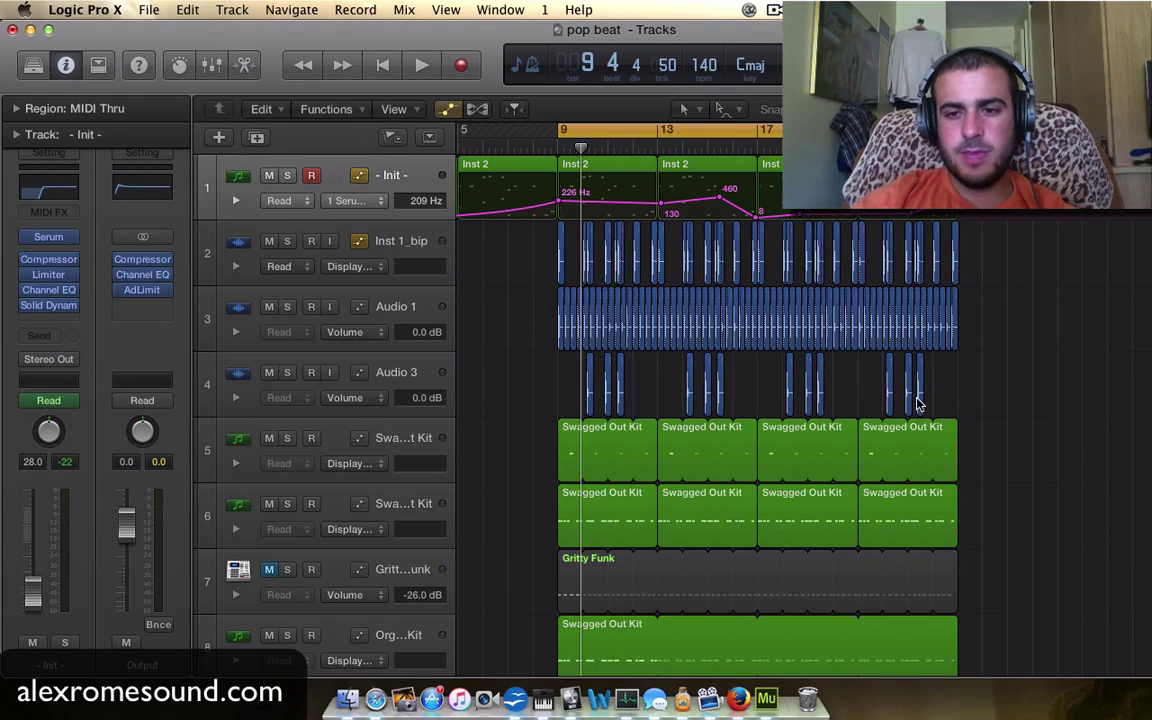
key("space")
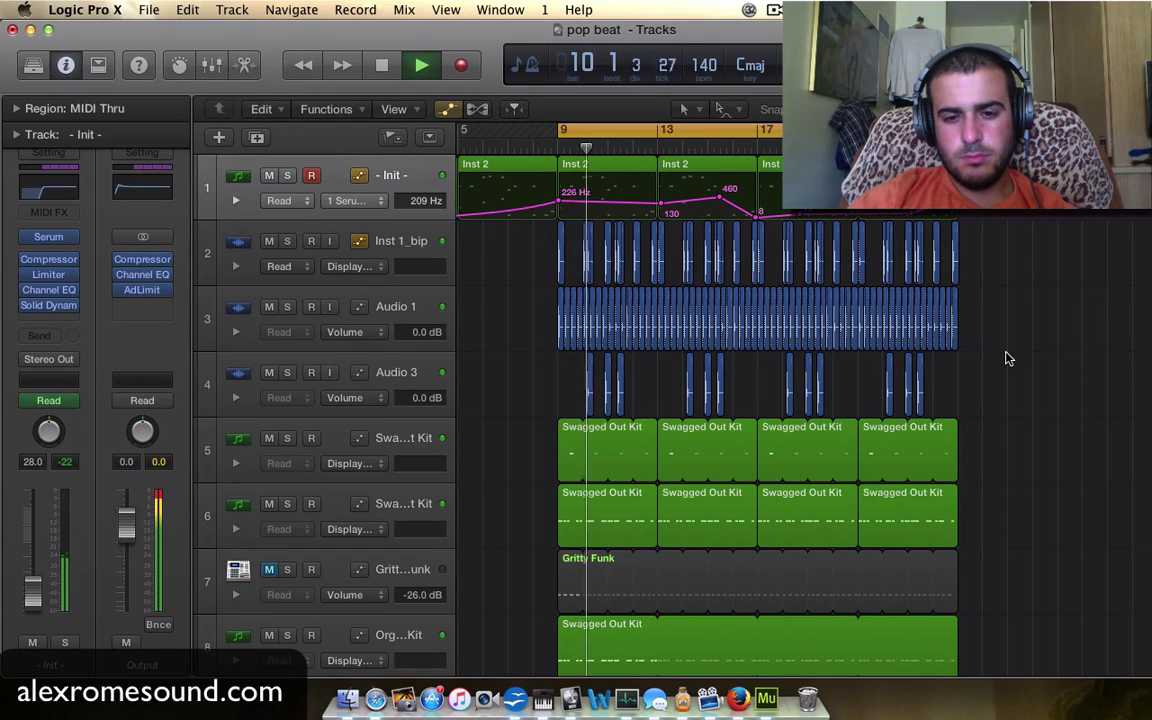
key("space")
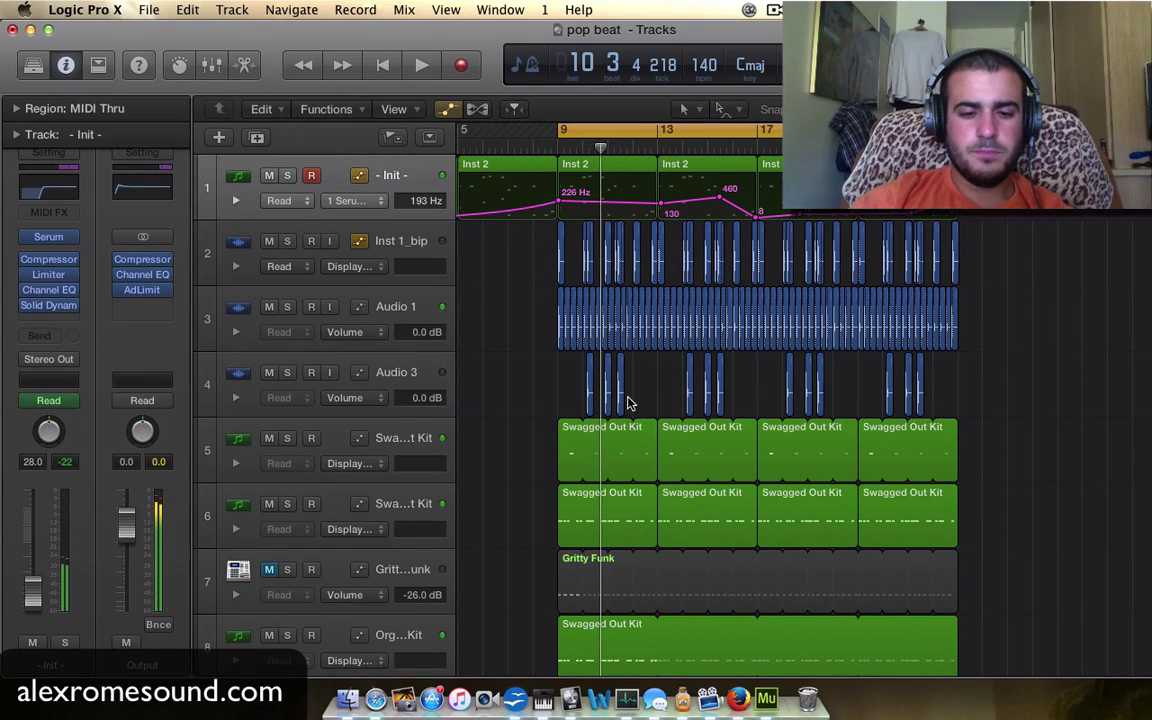
Extend the start of the cycle range back to bar 5, ahead of the drum regions
scroll(628, 402, "down", 3)
scroll(628, 402, "down", 3)
scroll(630, 400, "up", 10)
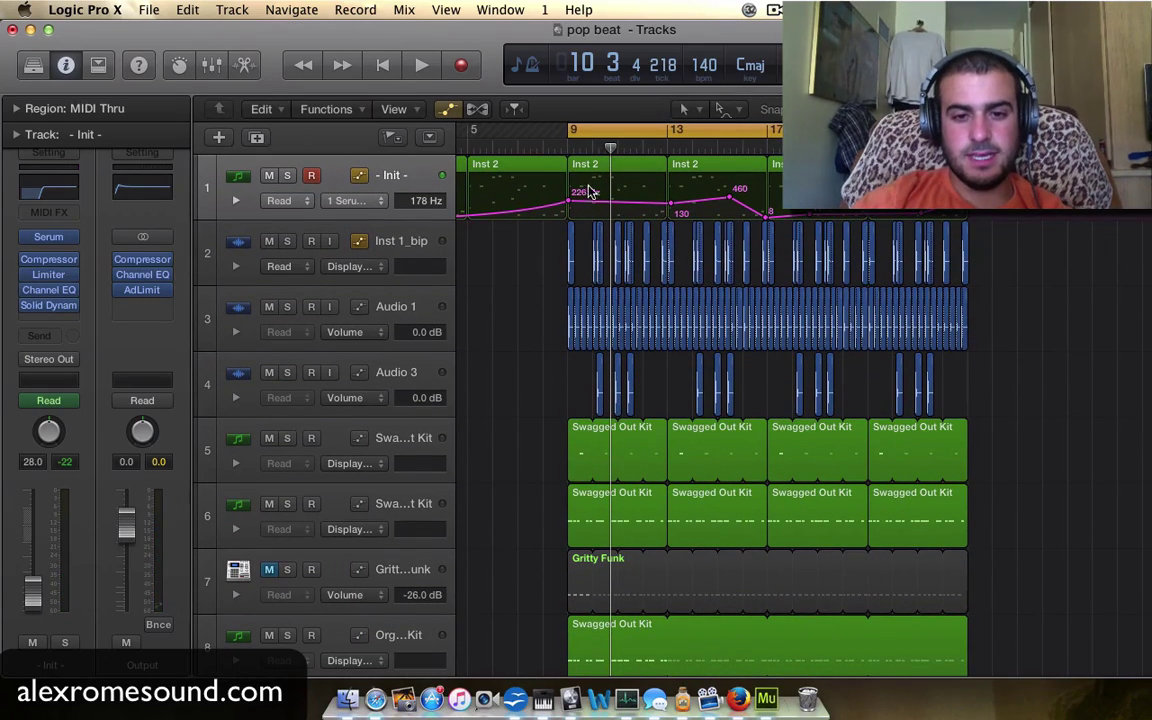
scroll(904, 244, "left", 6)
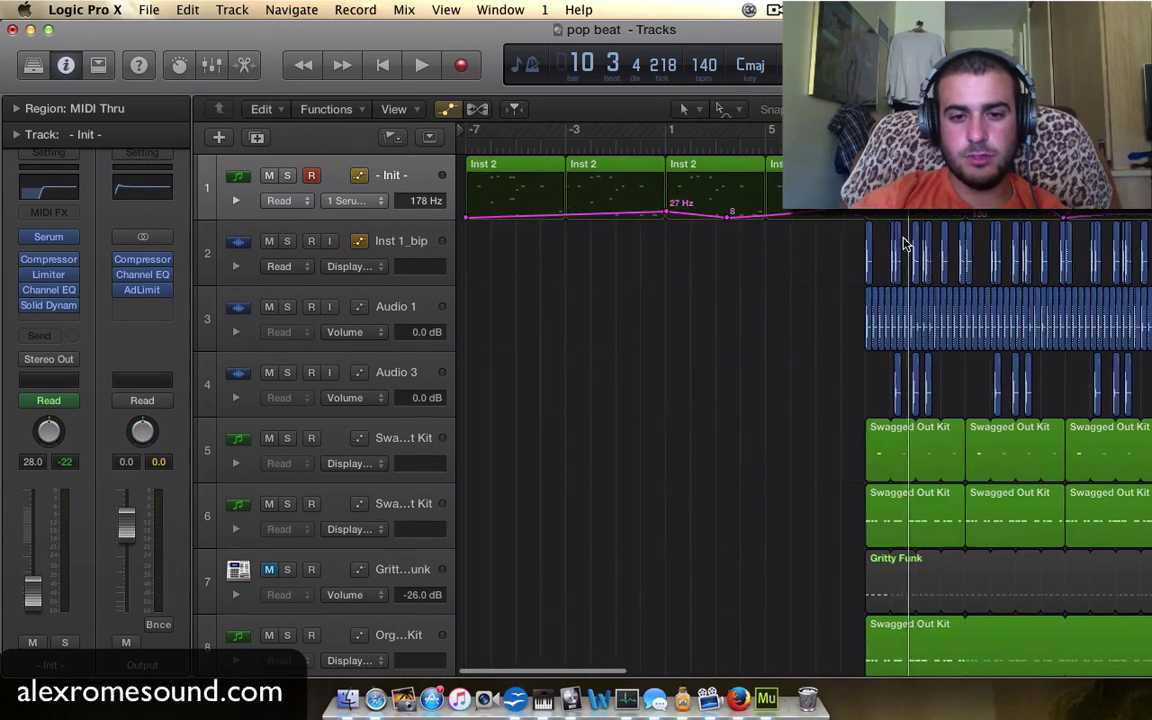
scroll(904, 244, "down", 3)
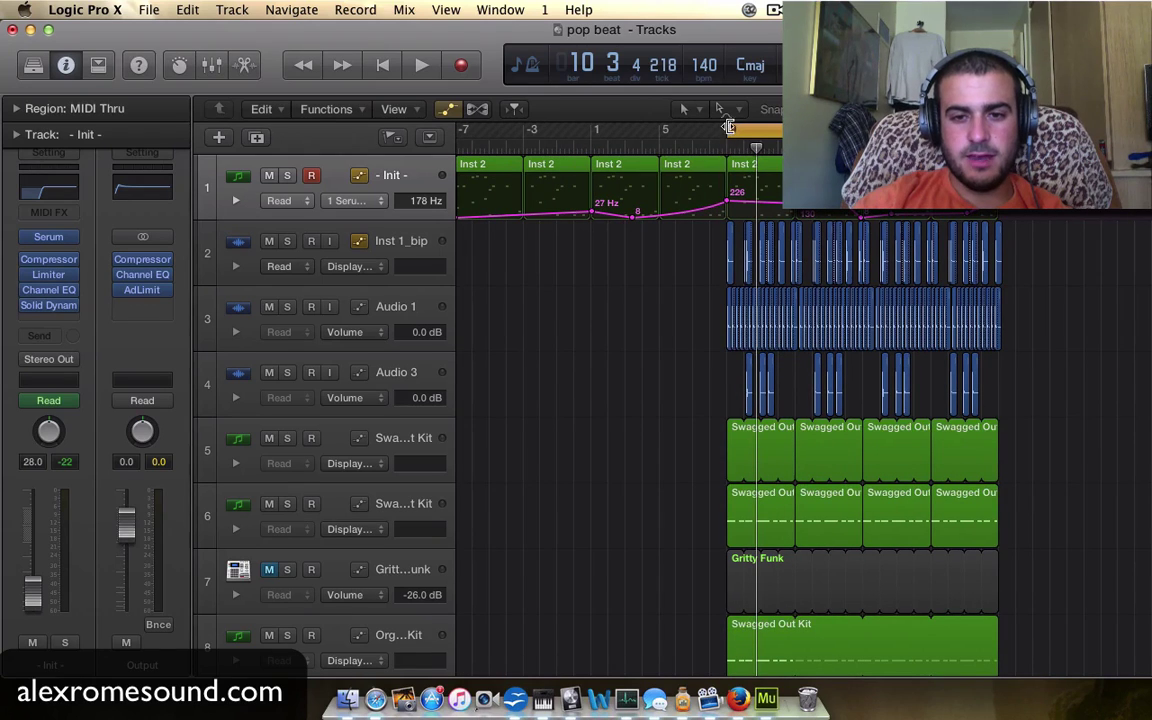
left_click_drag(728, 127, 665, 129)
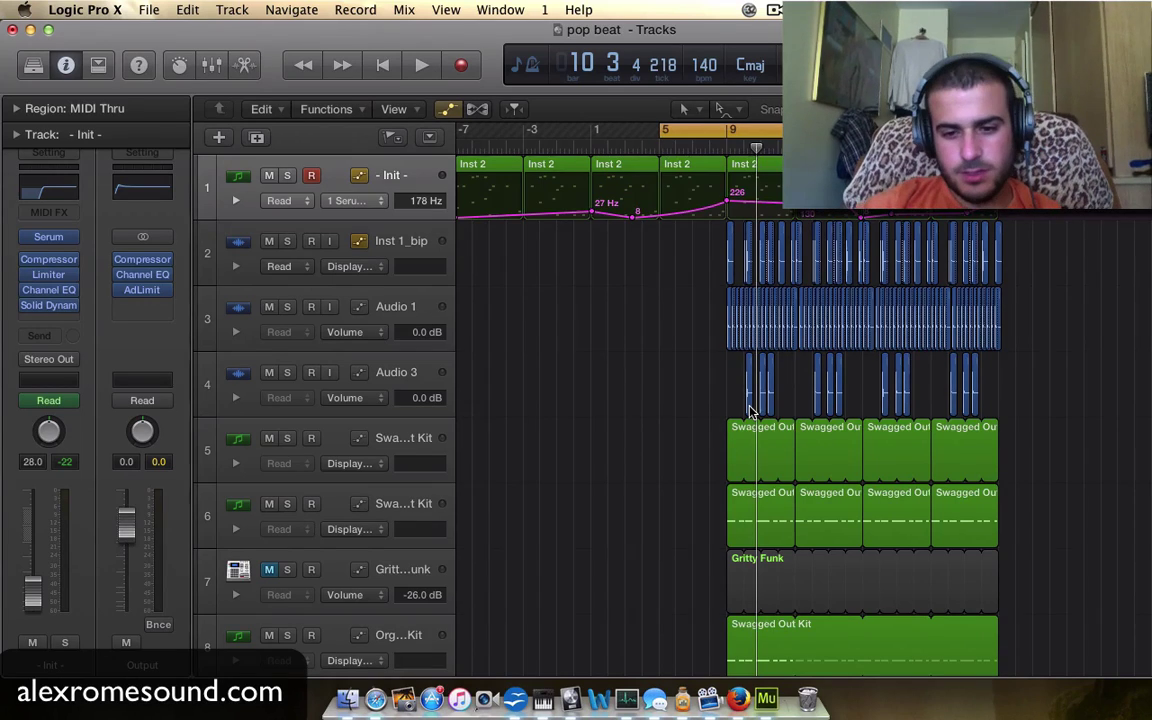
scroll(752, 411, "down", 5)
scroll(752, 411, "down", 3)
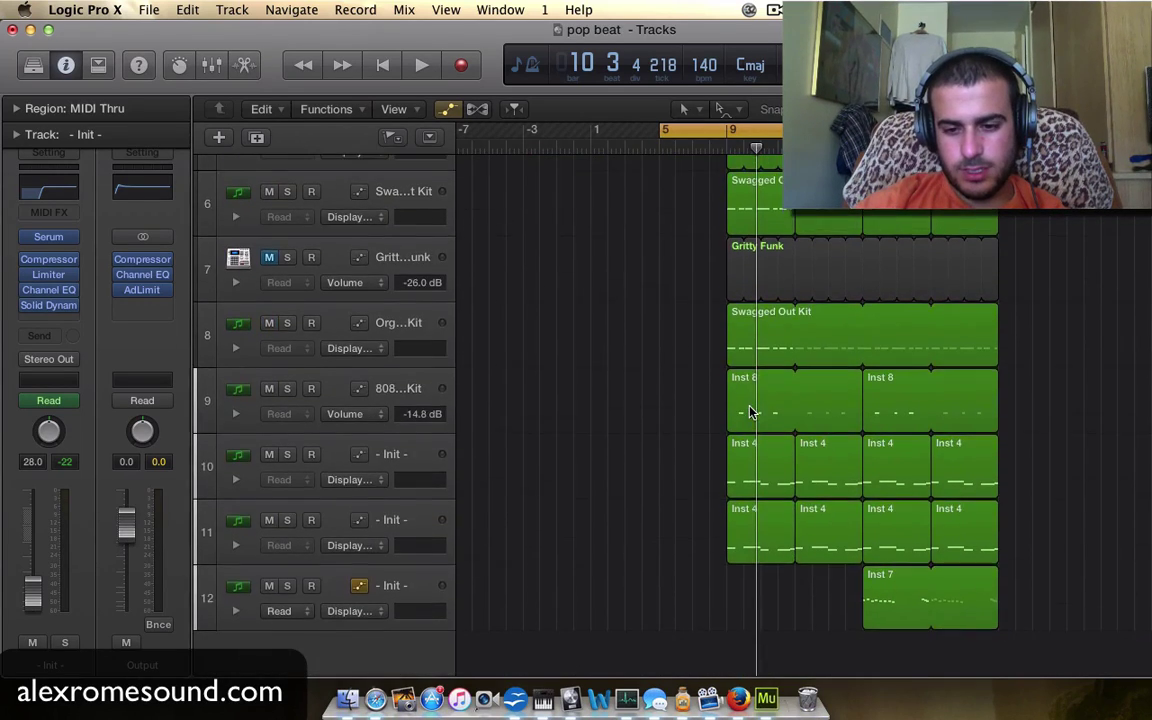
scroll(752, 411, "up", 6)
scroll(752, 210, "down", 1)
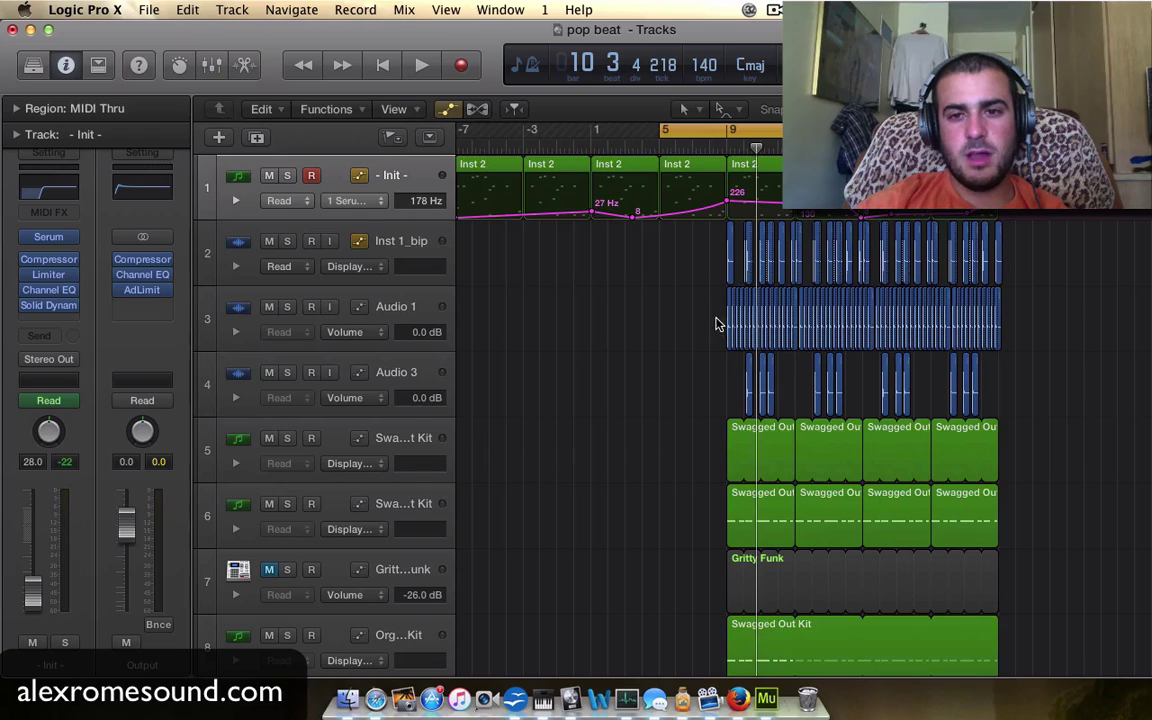
scroll(1077, 445, "down", 3)
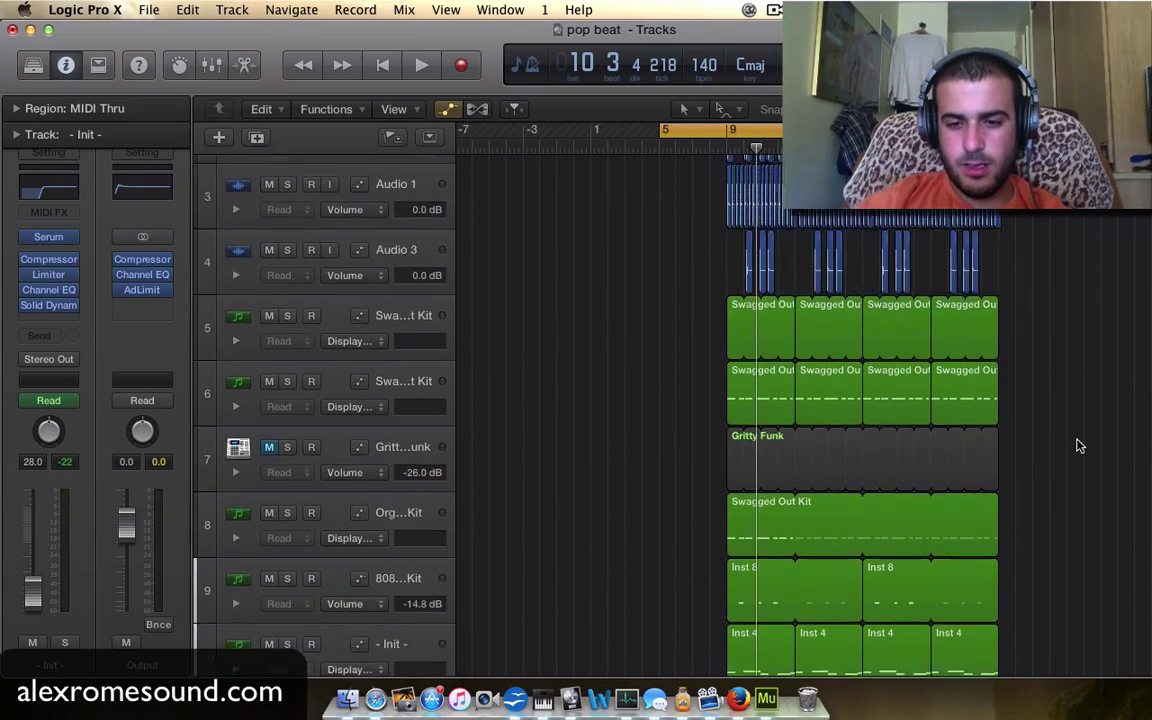
scroll(1079, 445, "up", 3)
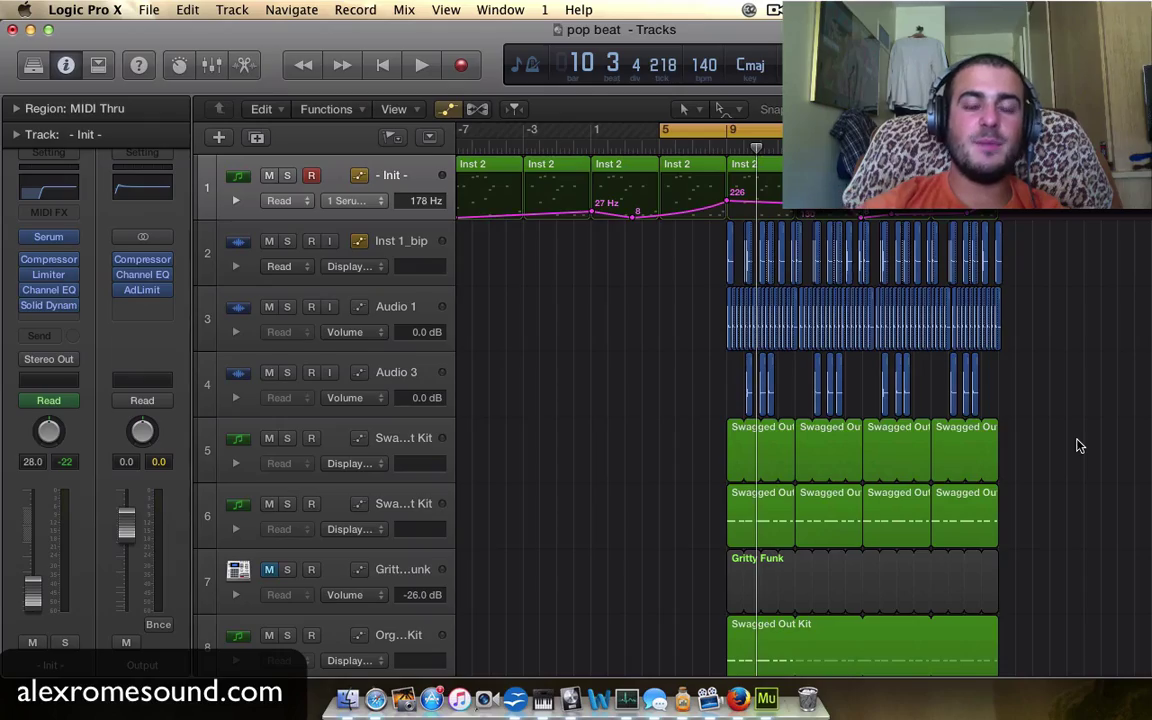
left_click(774, 10)
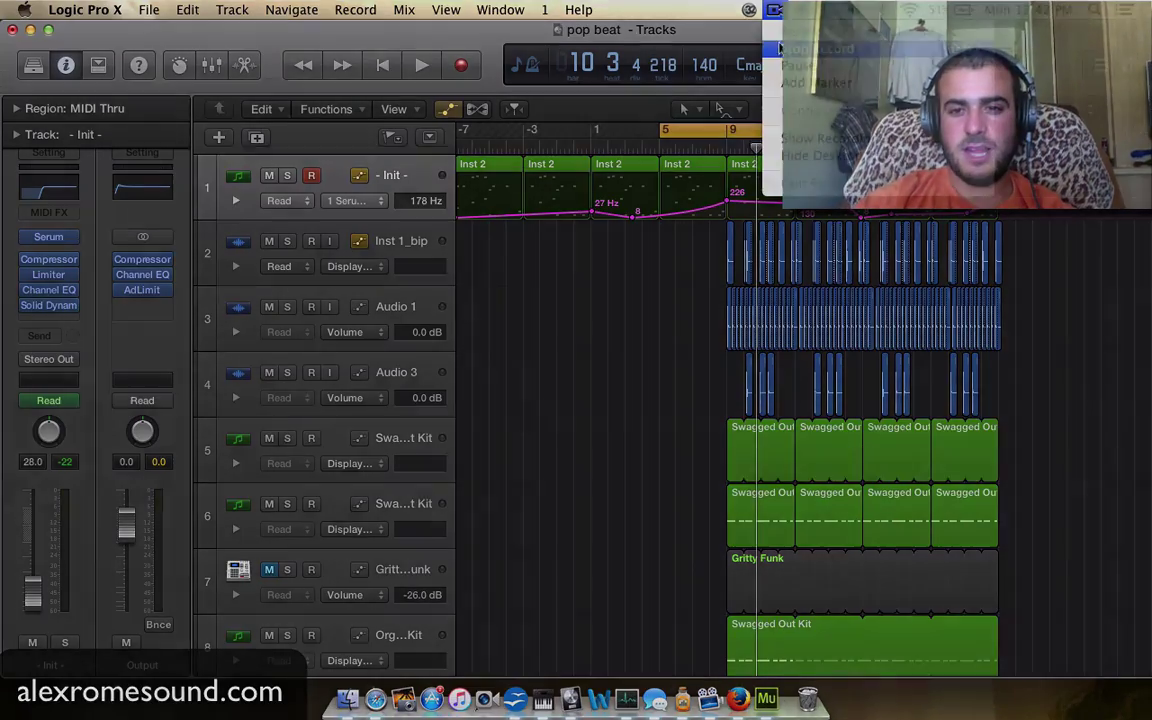